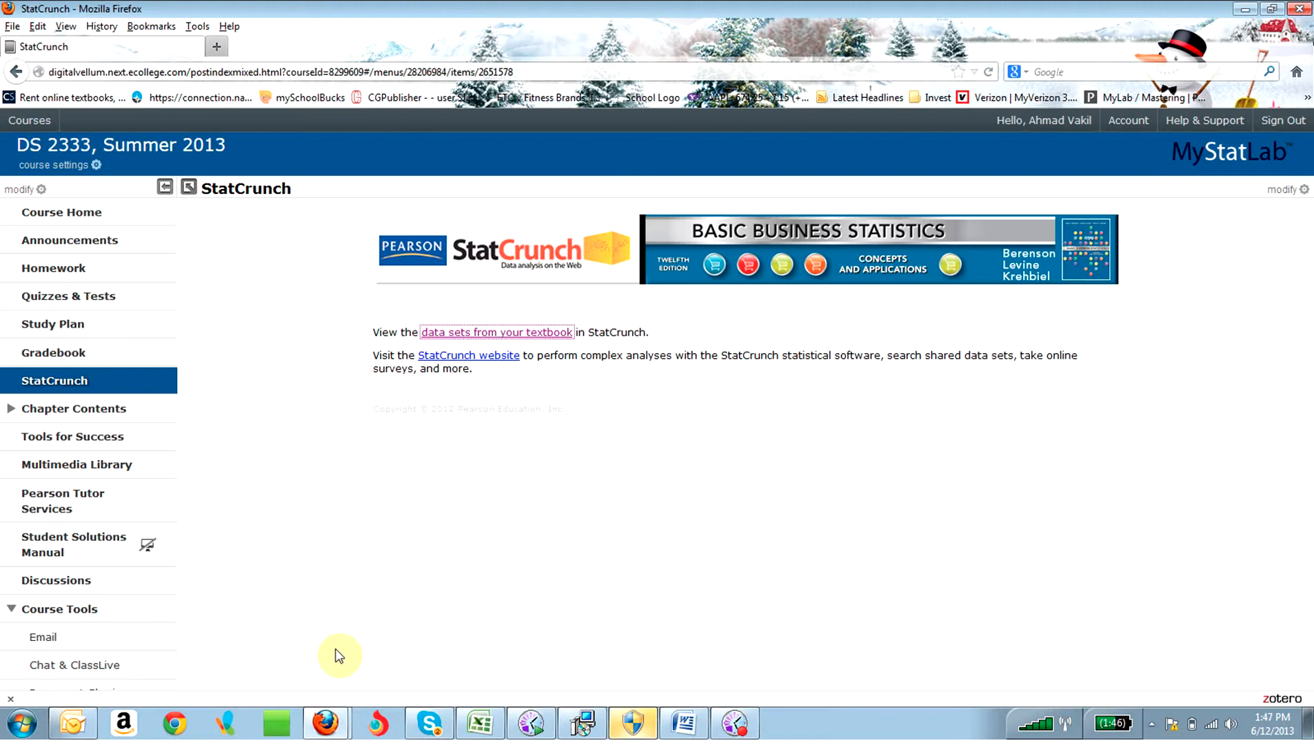
Open the textbook data sets in StatCrunch, activate the Java plugin and allow the statcrunch application to run.
click(74, 385)
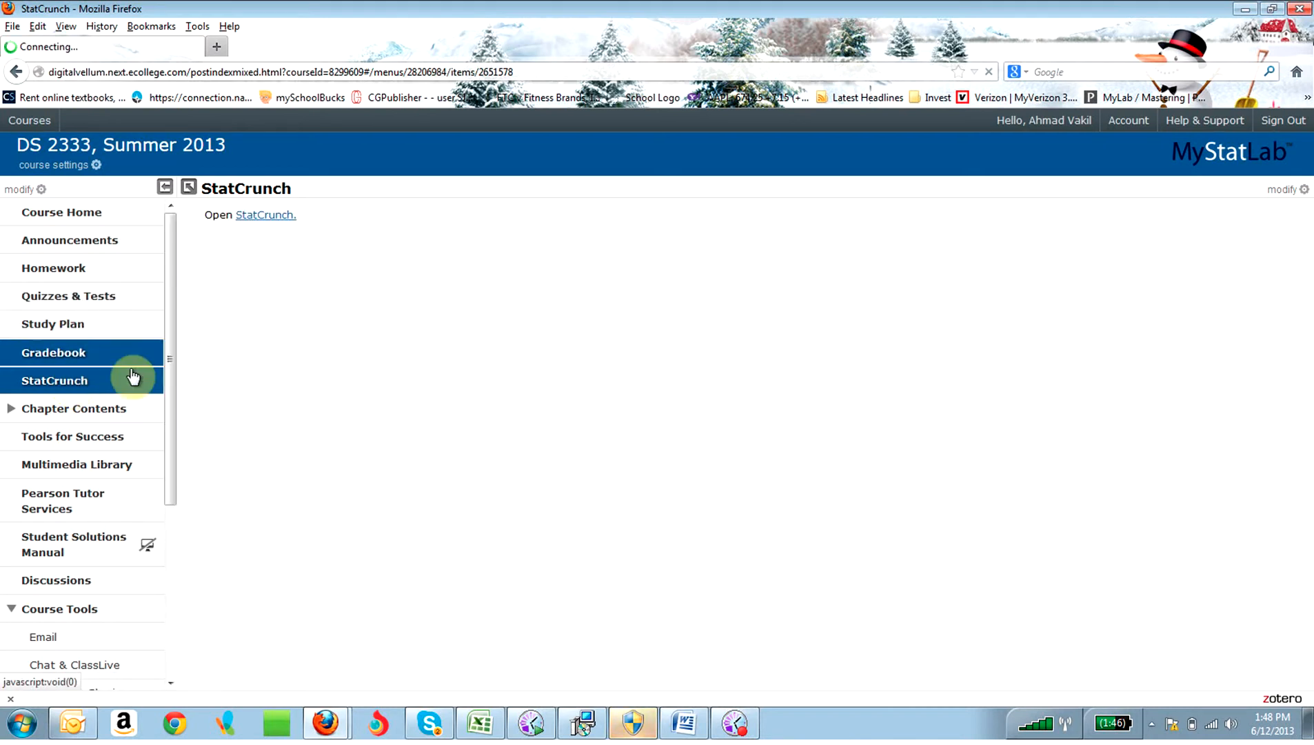
click(280, 217)
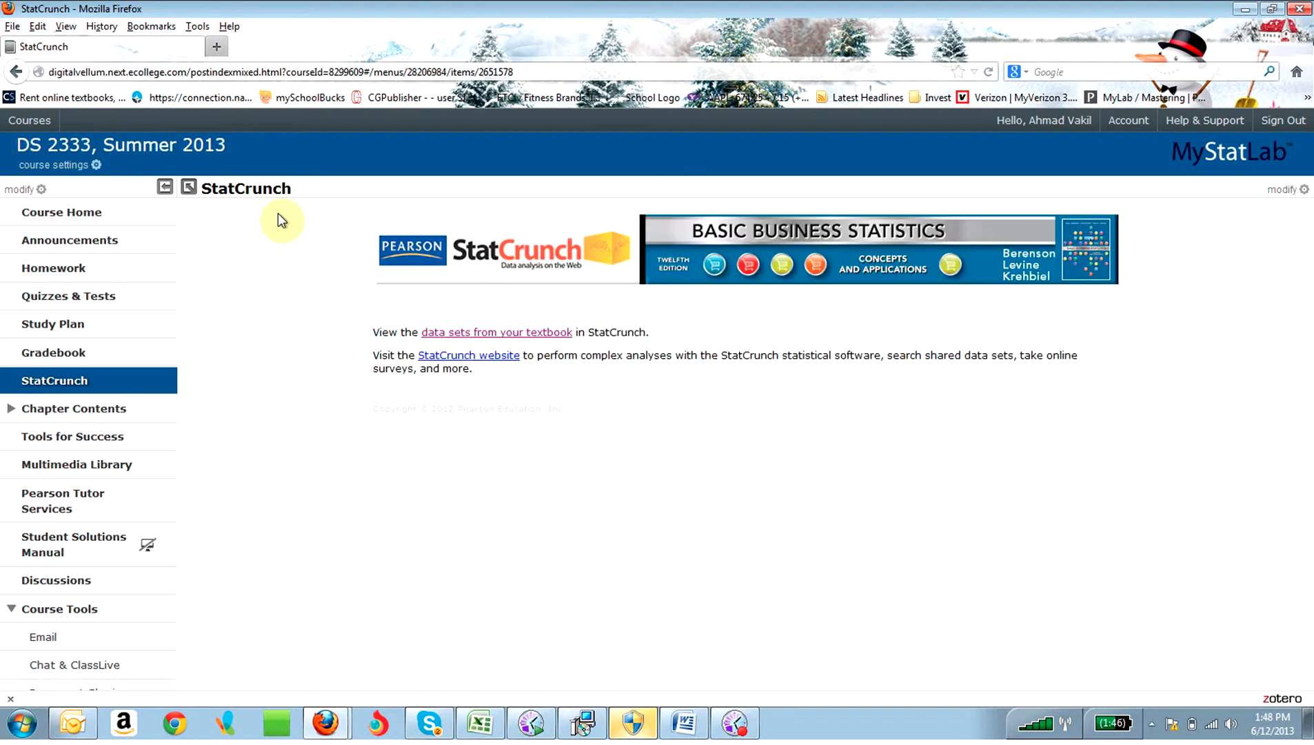
click(463, 336)
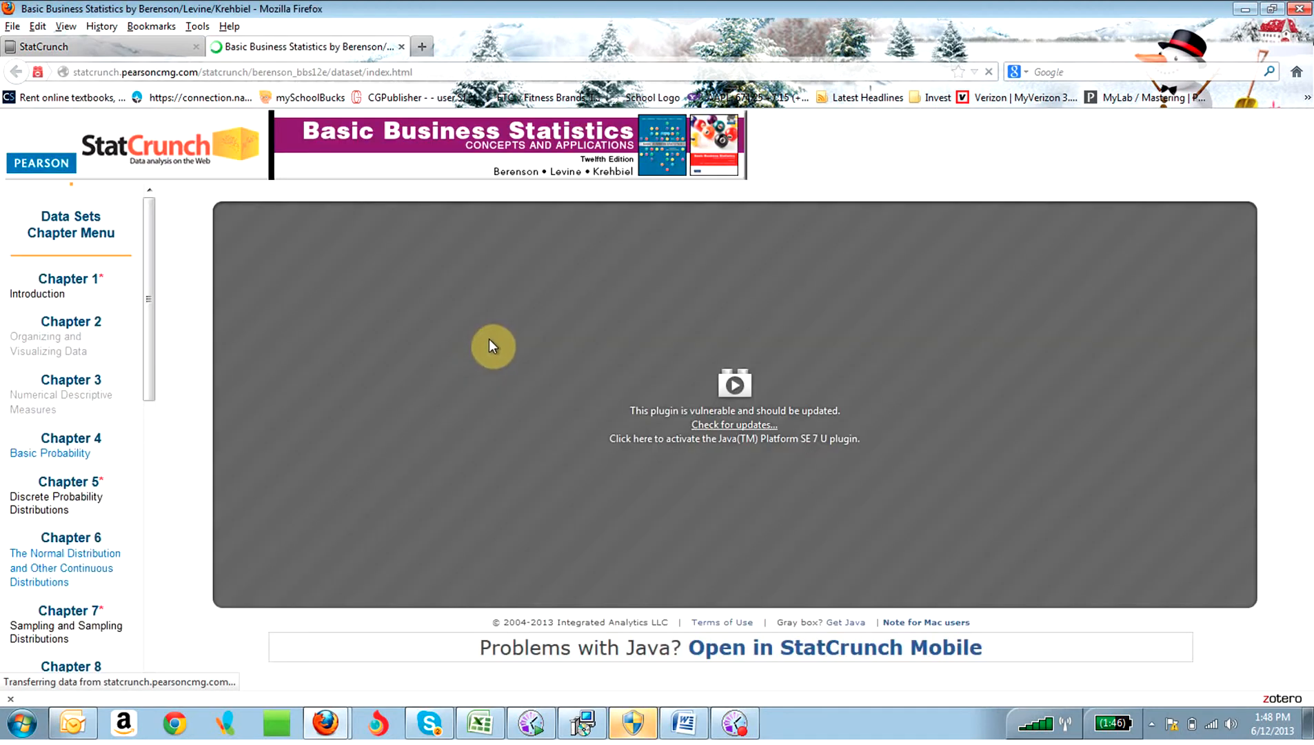
click(743, 390)
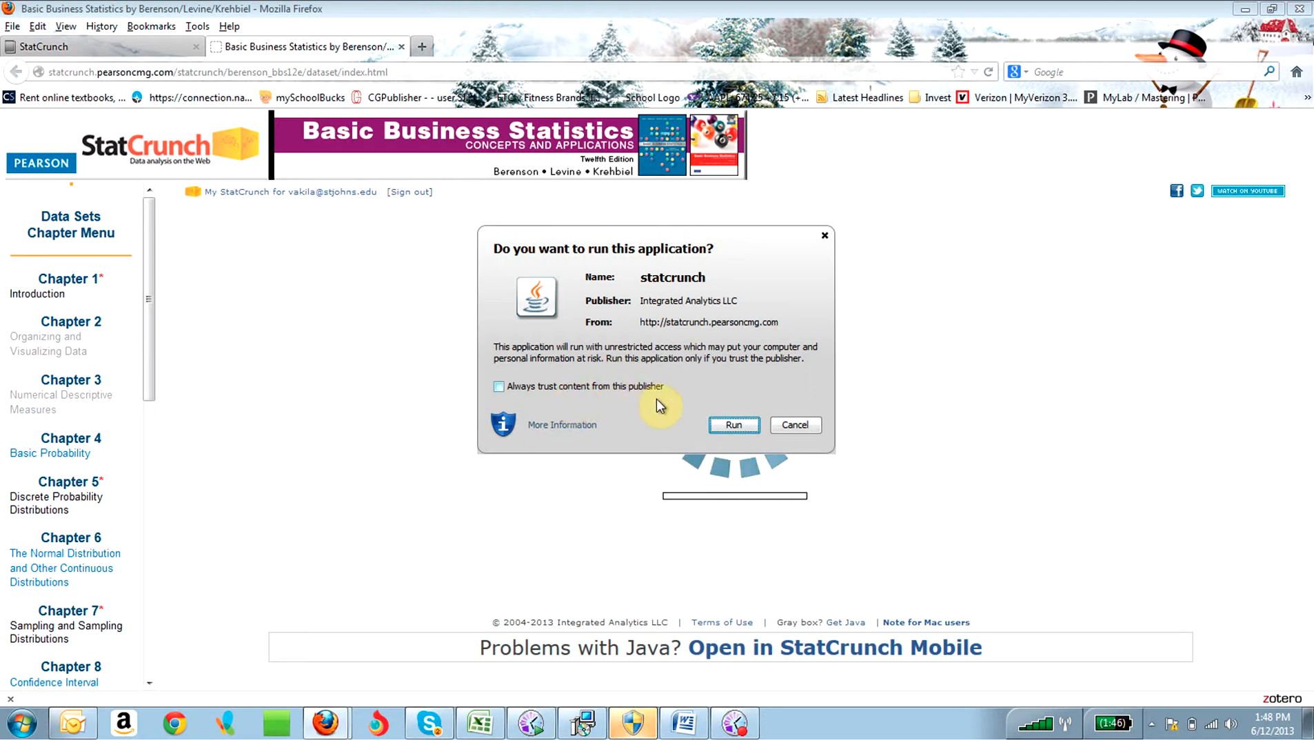
click(737, 425)
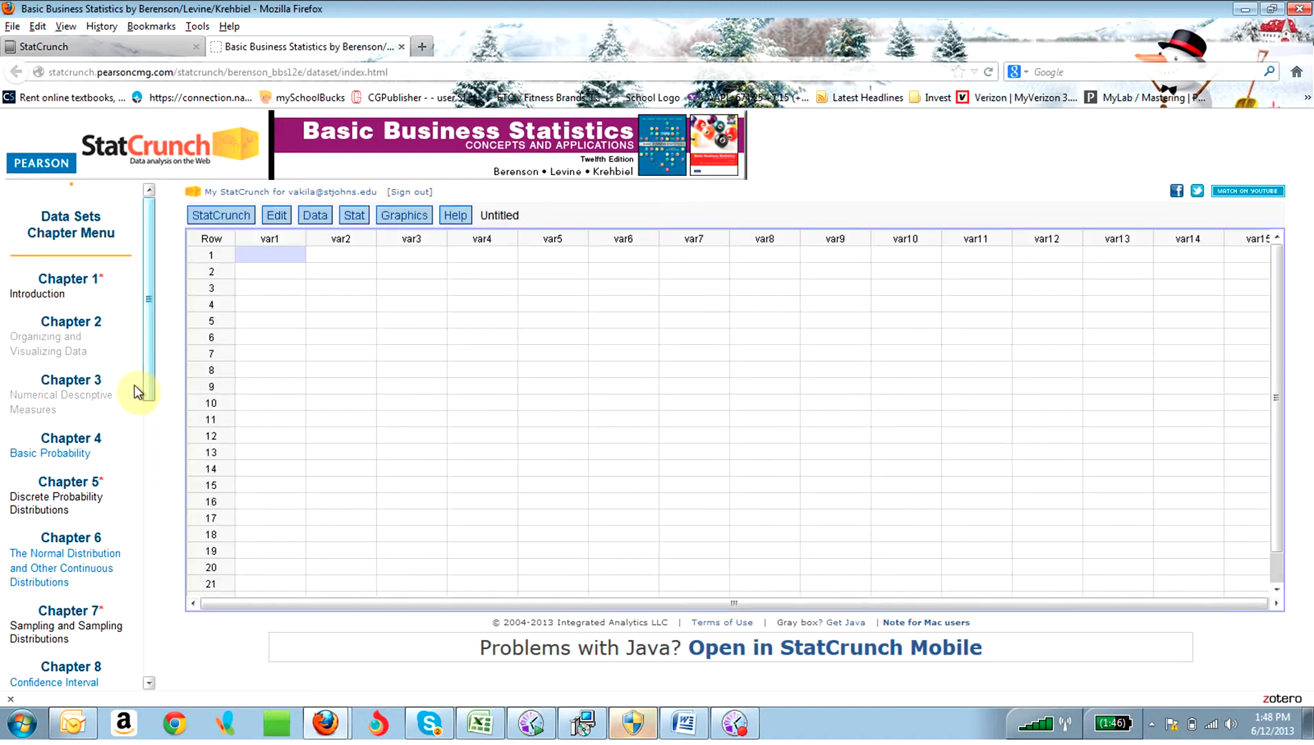
Load the Furniture data set from Chapter 2, Organizing and Visualizing Data, and reactivate the Java plugin.
click(51, 340)
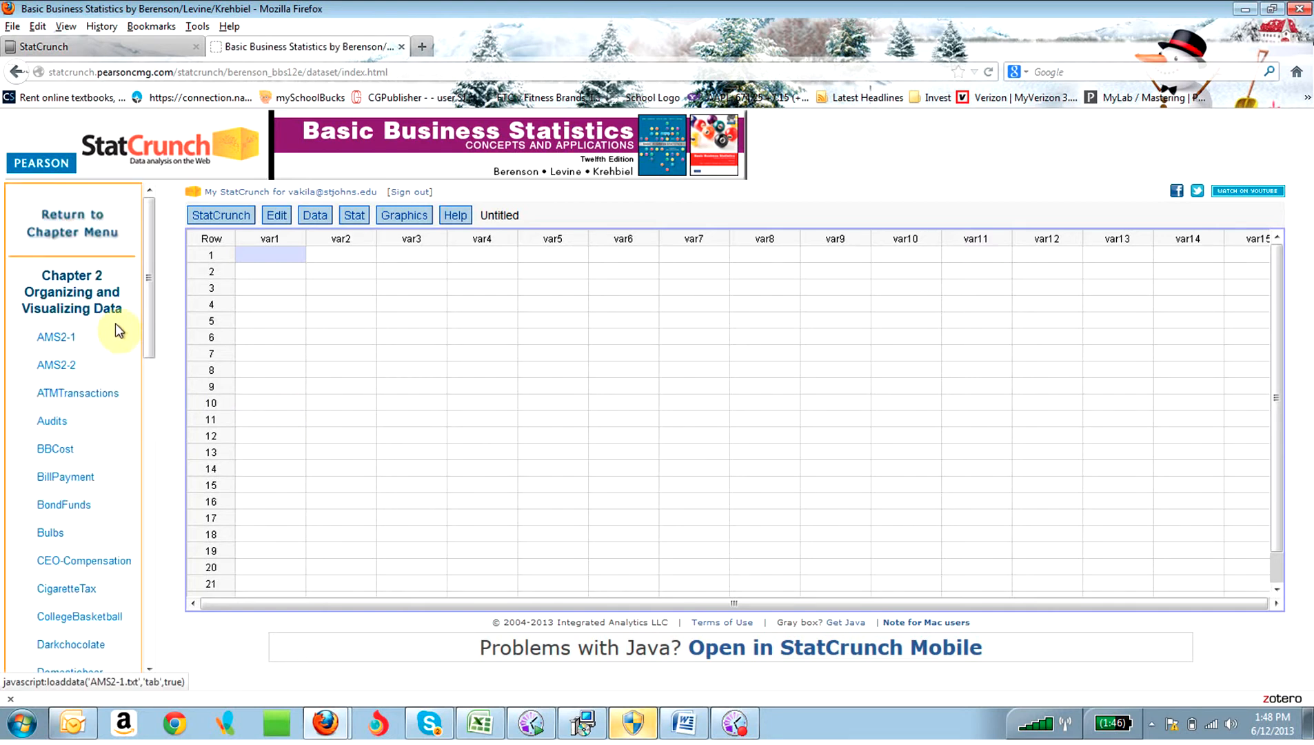
drag(146, 322, 140, 418)
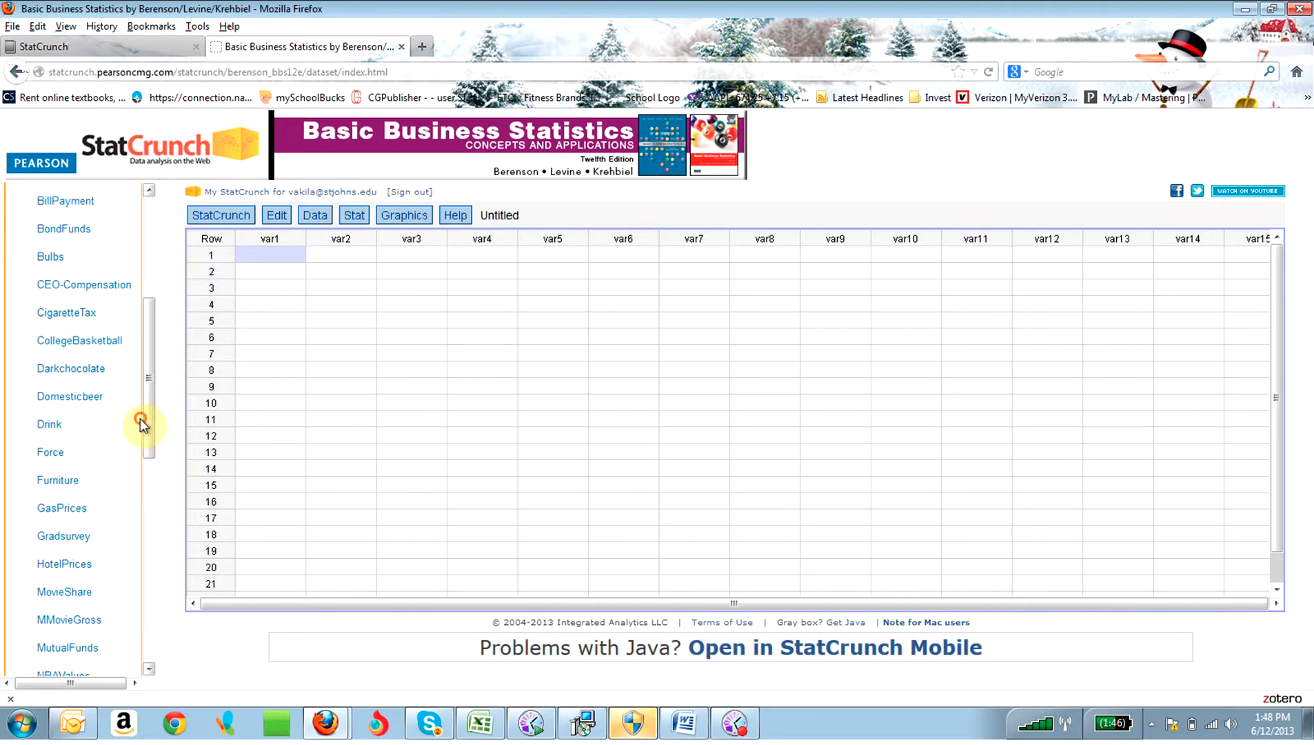
click(58, 479)
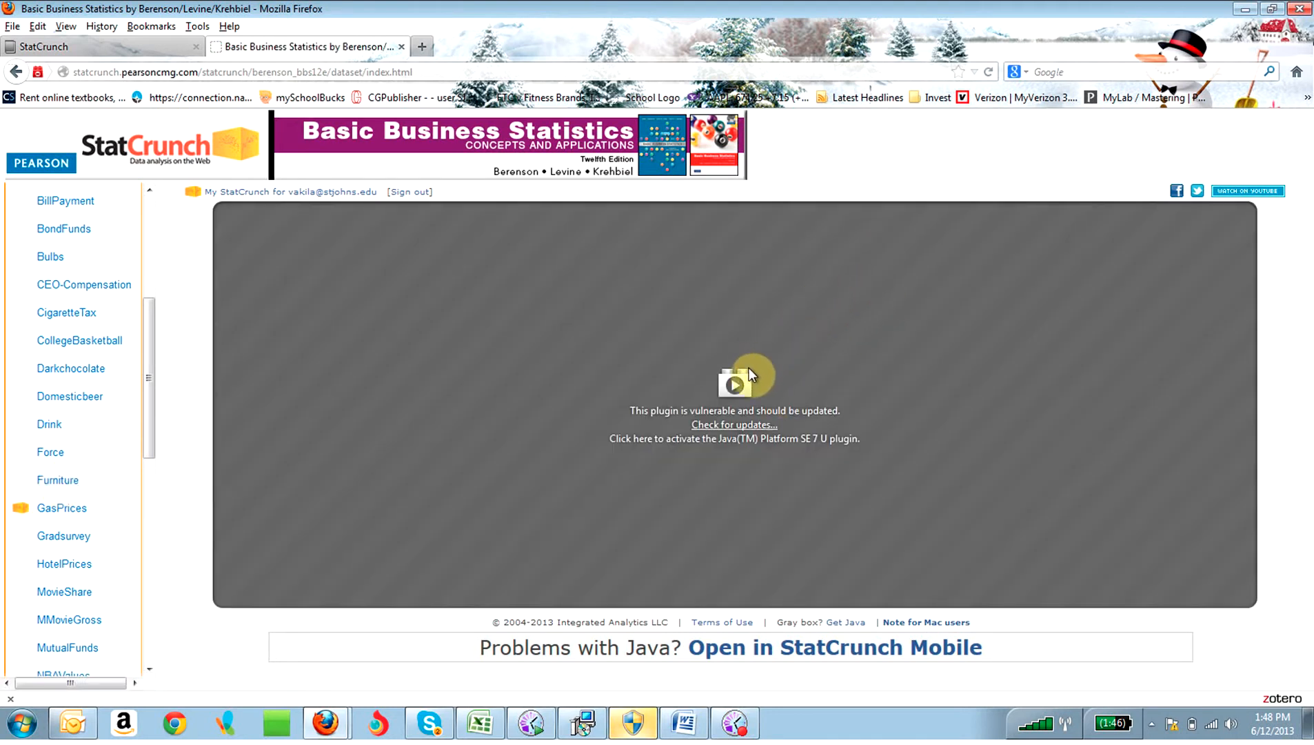
click(734, 383)
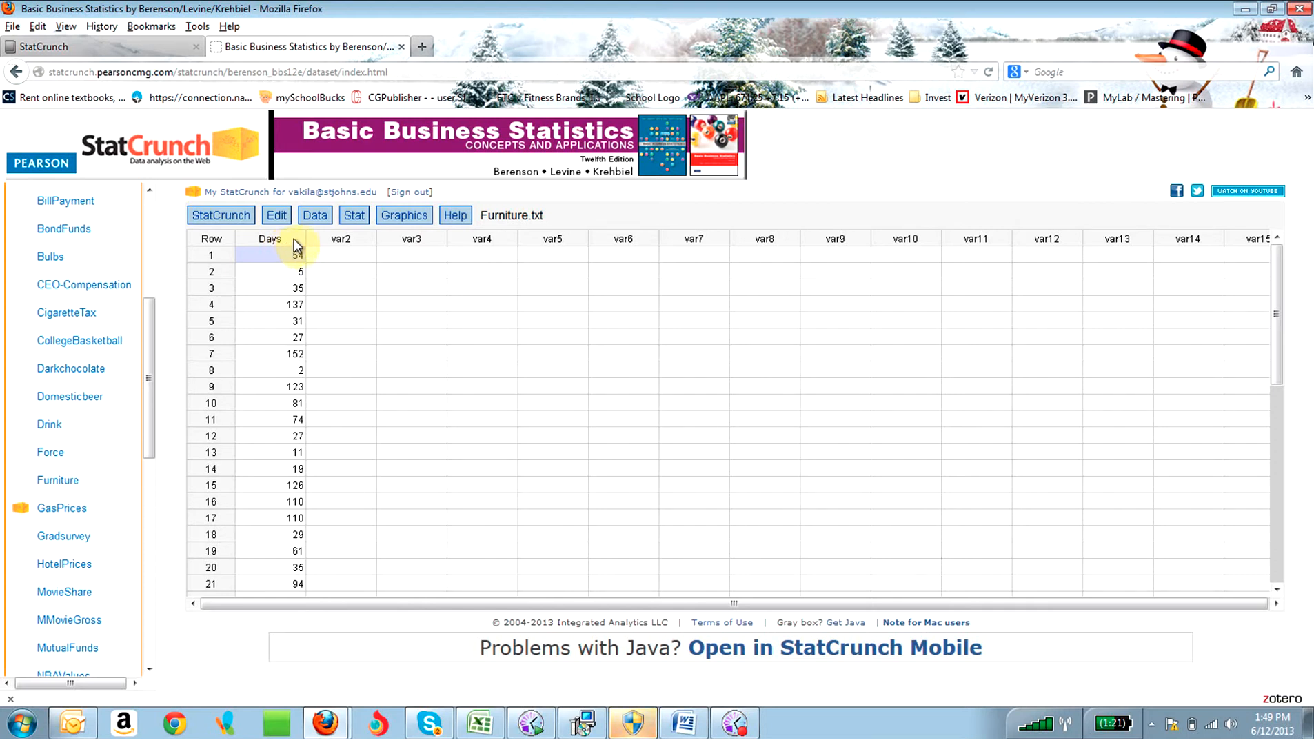
Start a histogram and choose the Days column as its data.
click(387, 217)
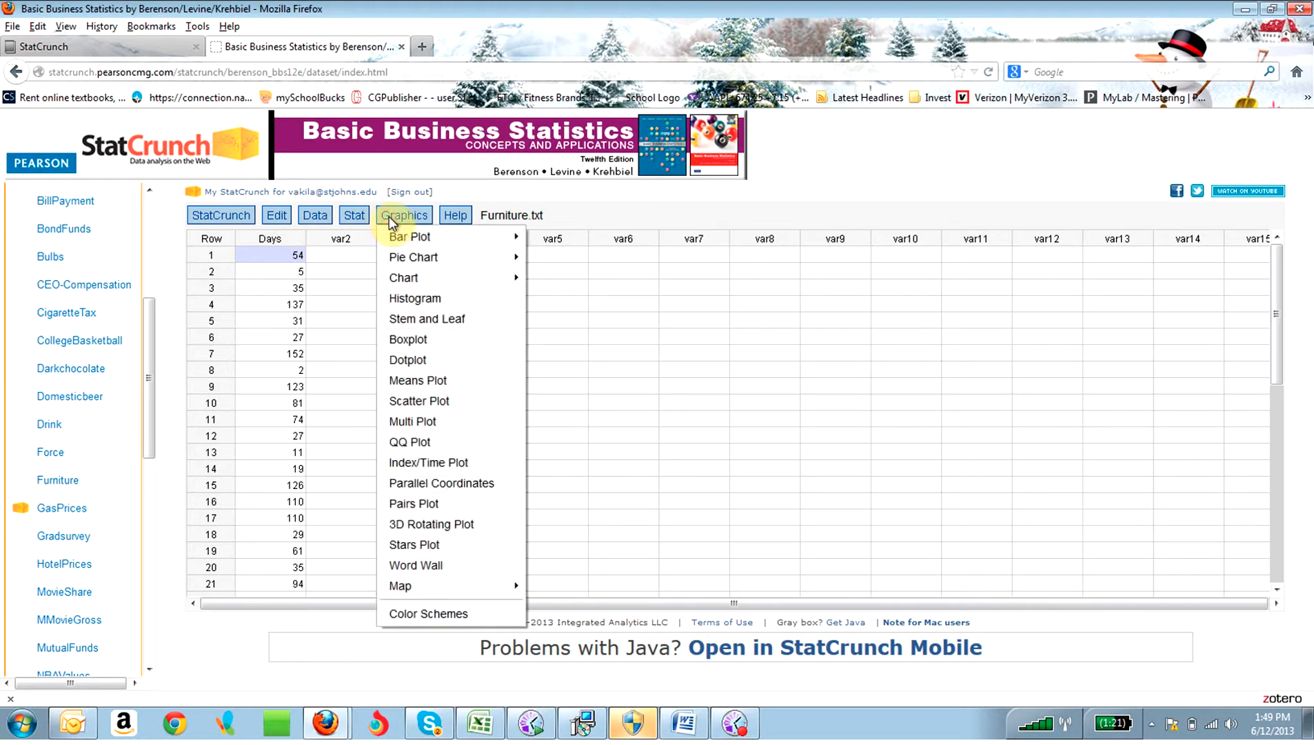
mouse_move(398, 284)
click(415, 298)
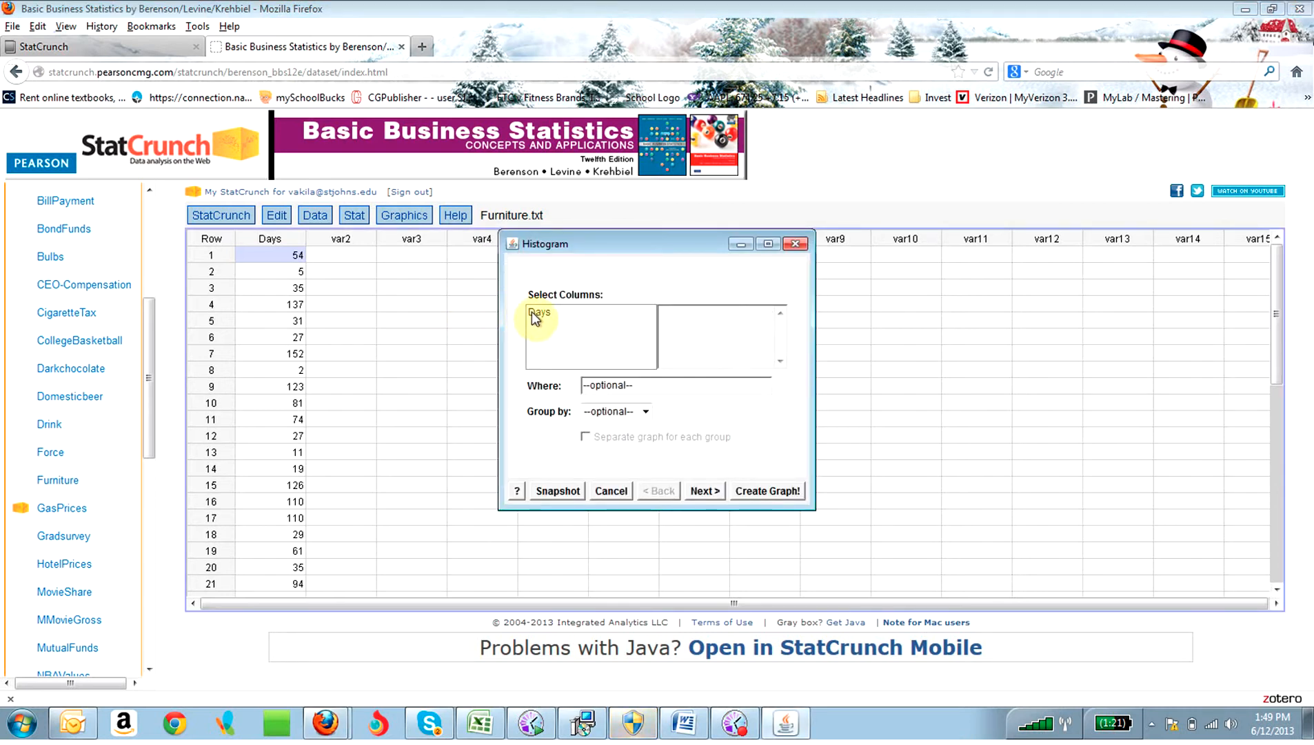
click(533, 313)
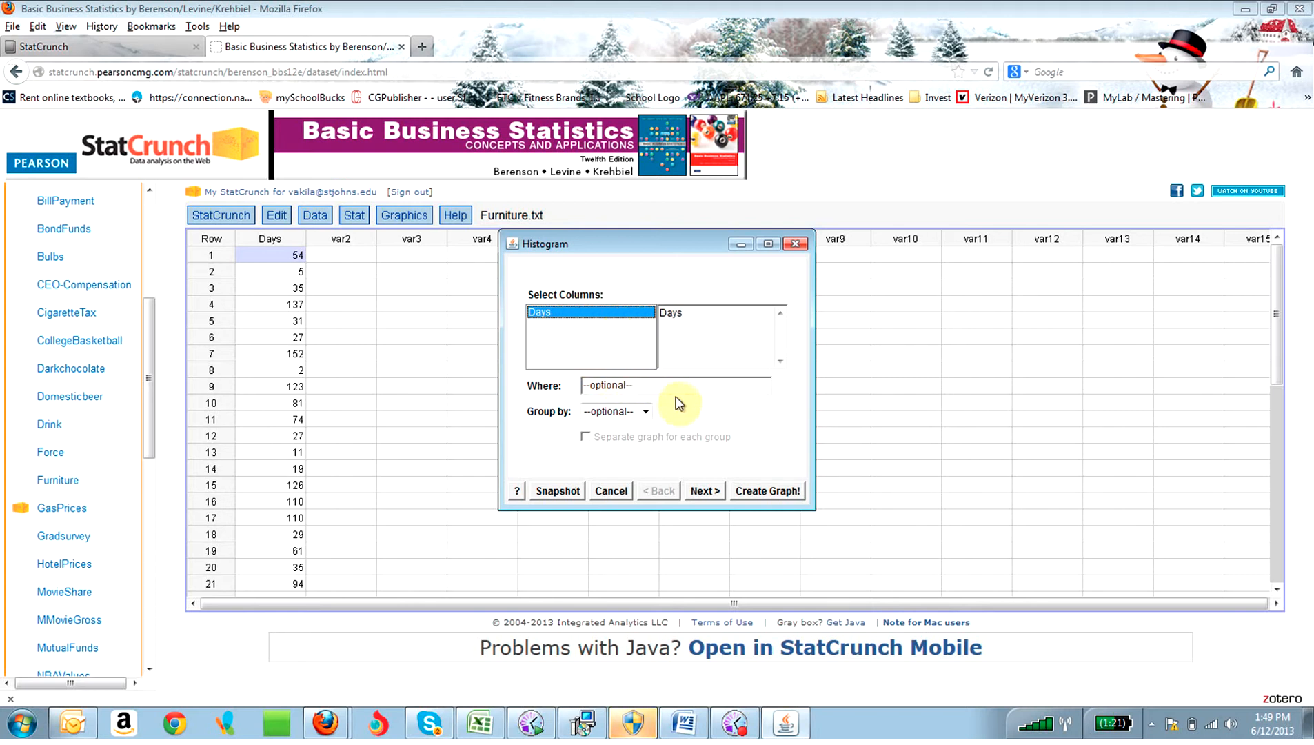
Create the frequency histogram with bins starting at 0 and a binwidth of 25, keeping the default overlay, label and layout options.
click(704, 490)
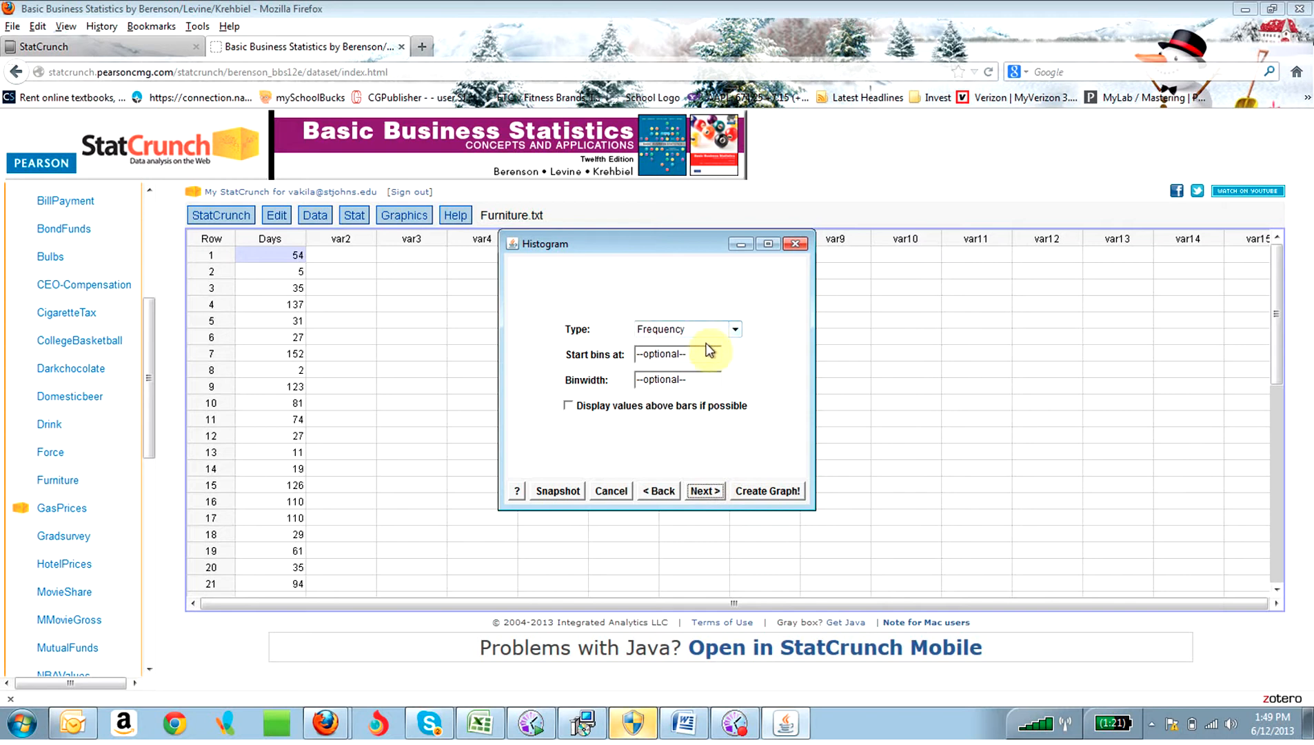
click(693, 355)
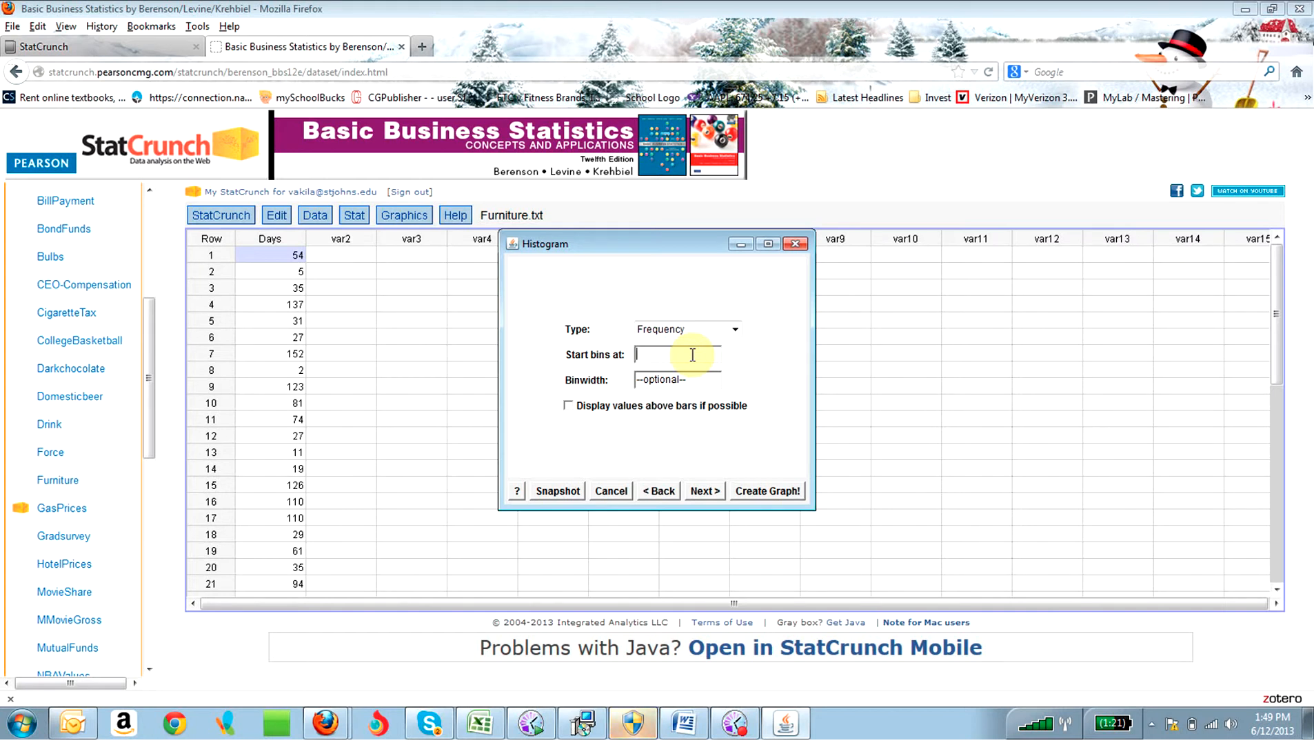
text(0)
click(679, 376)
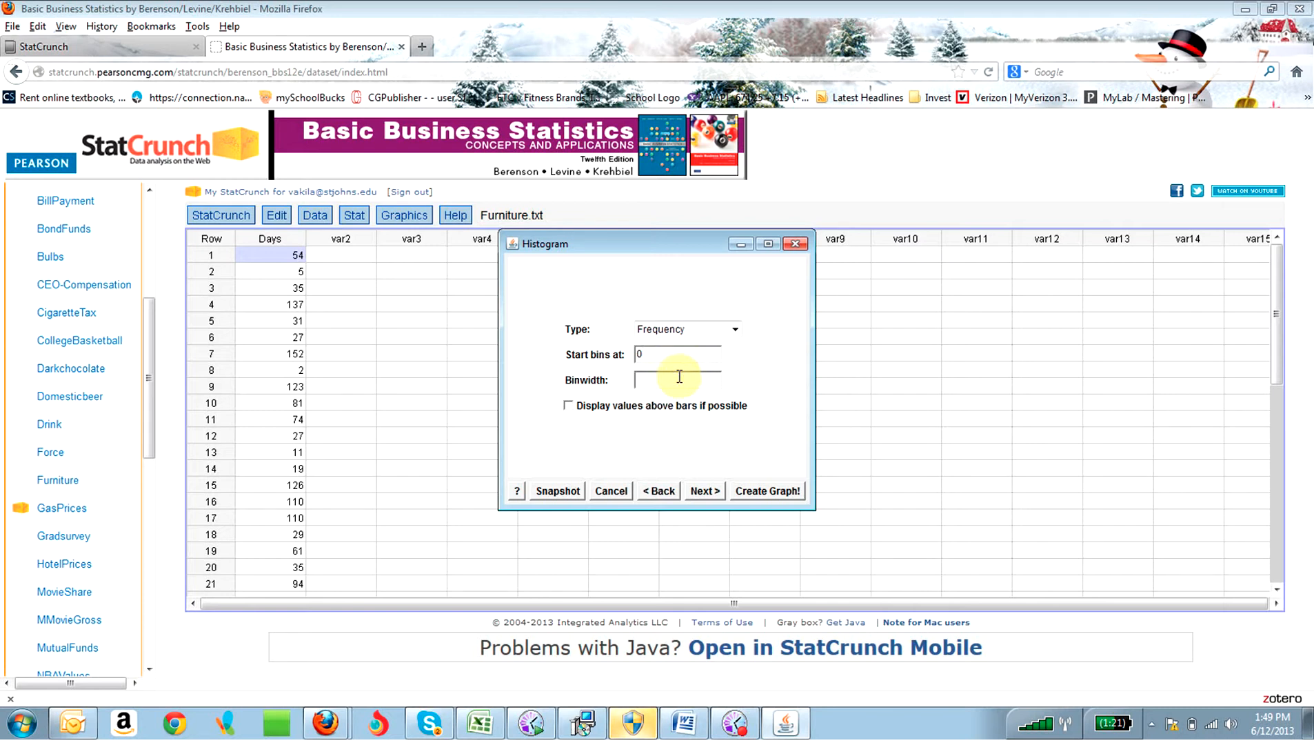
text(25)
click(704, 492)
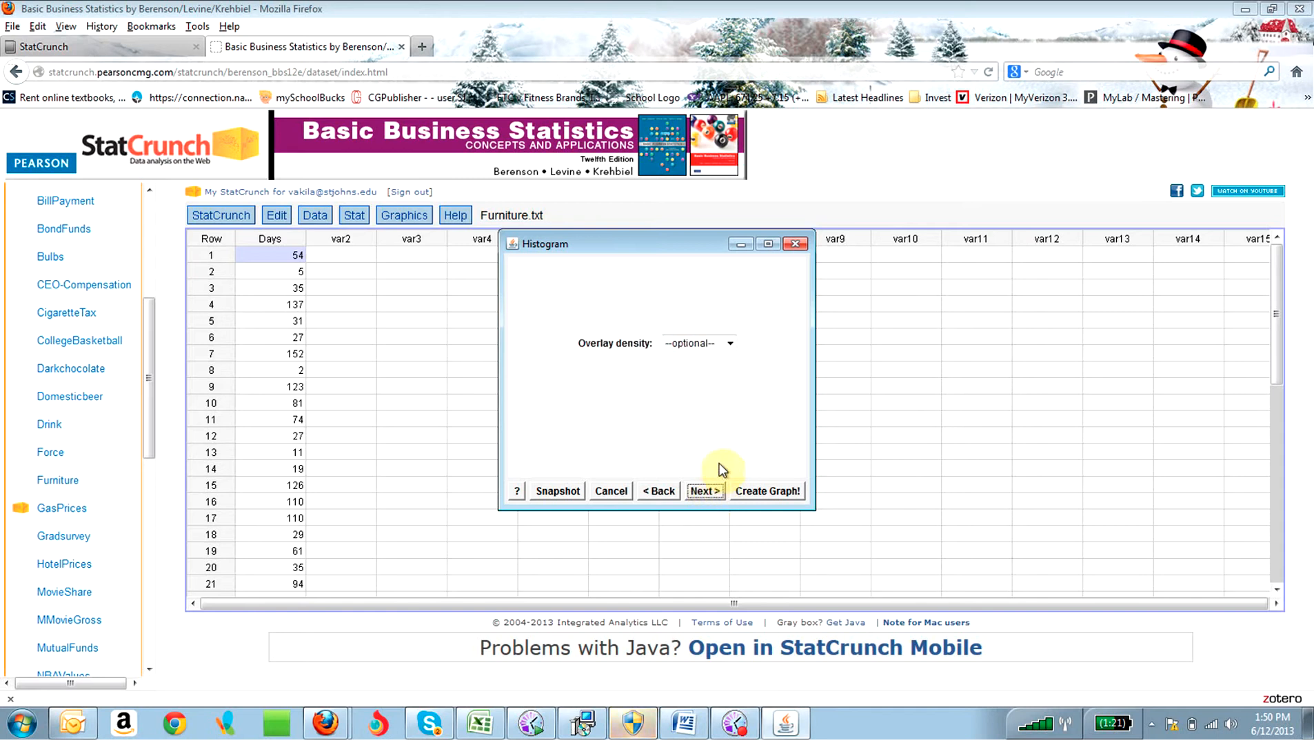
click(699, 491)
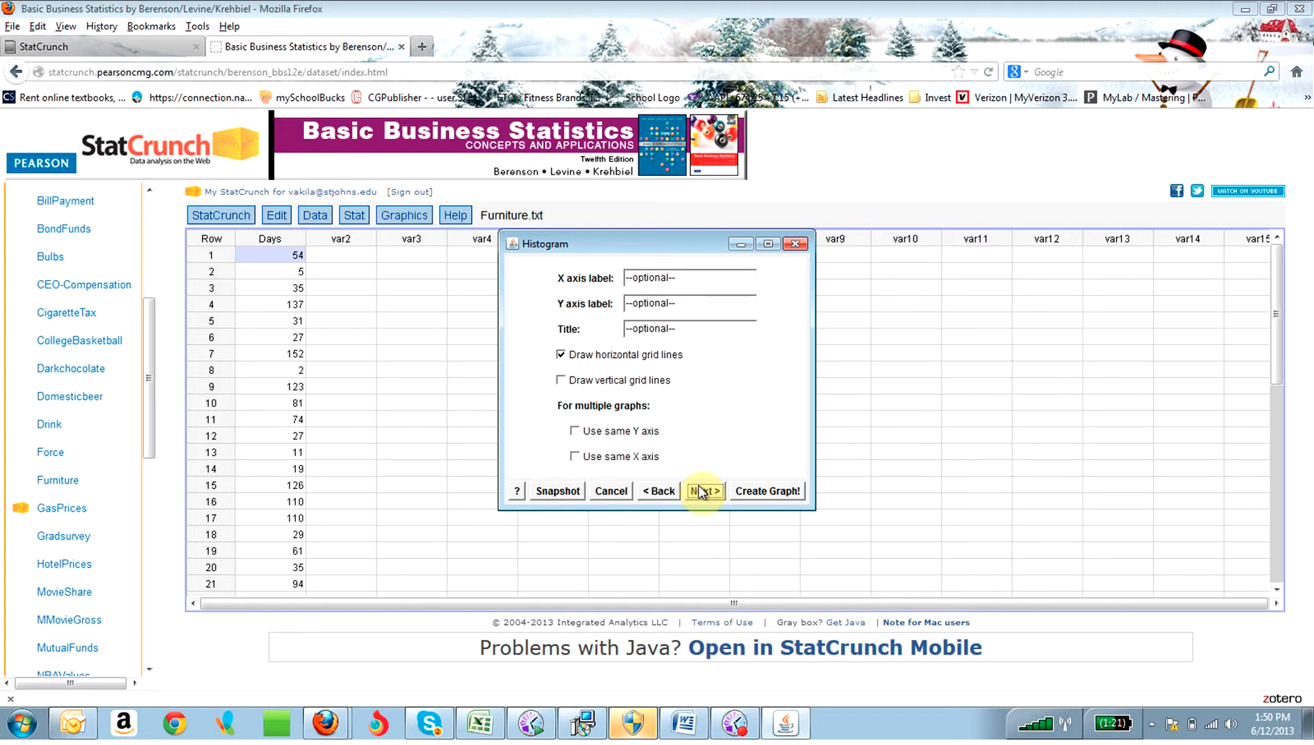
click(707, 489)
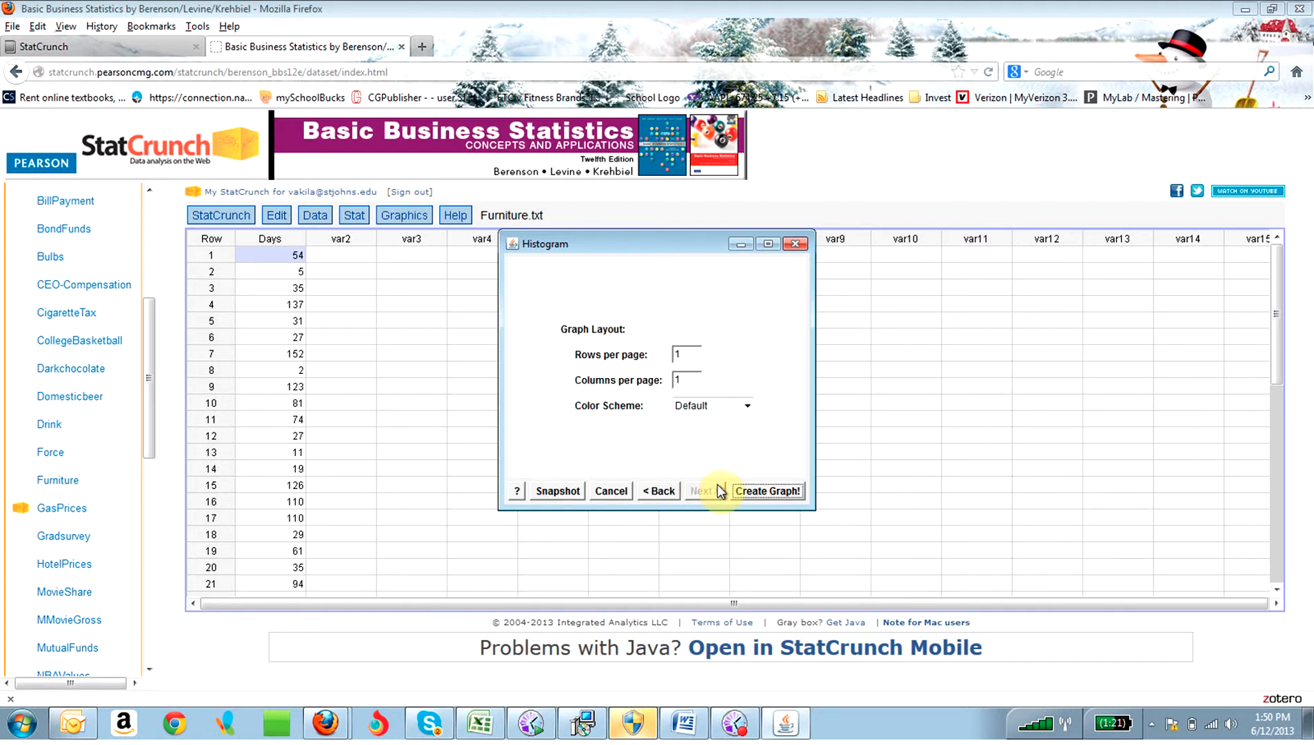
click(753, 490)
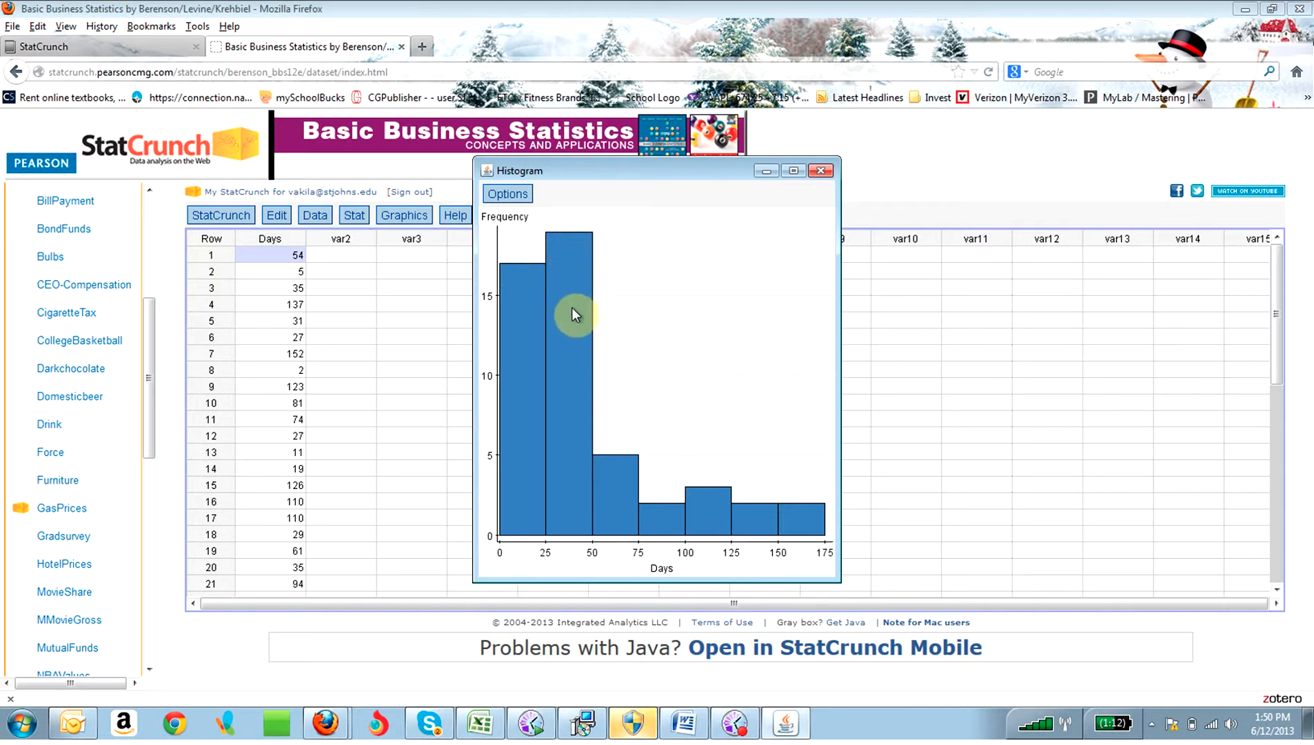
Copy the Days histogram and paste it into the blank Word document.
click(507, 195)
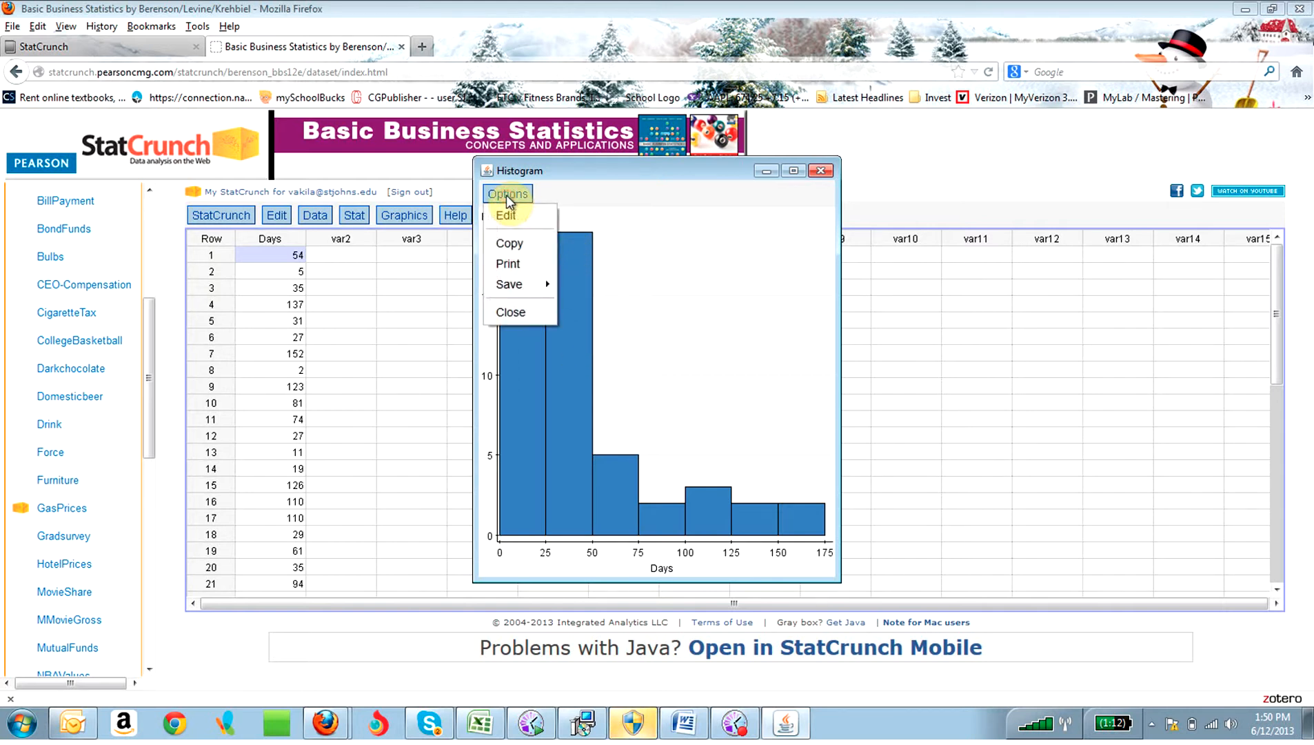
click(509, 244)
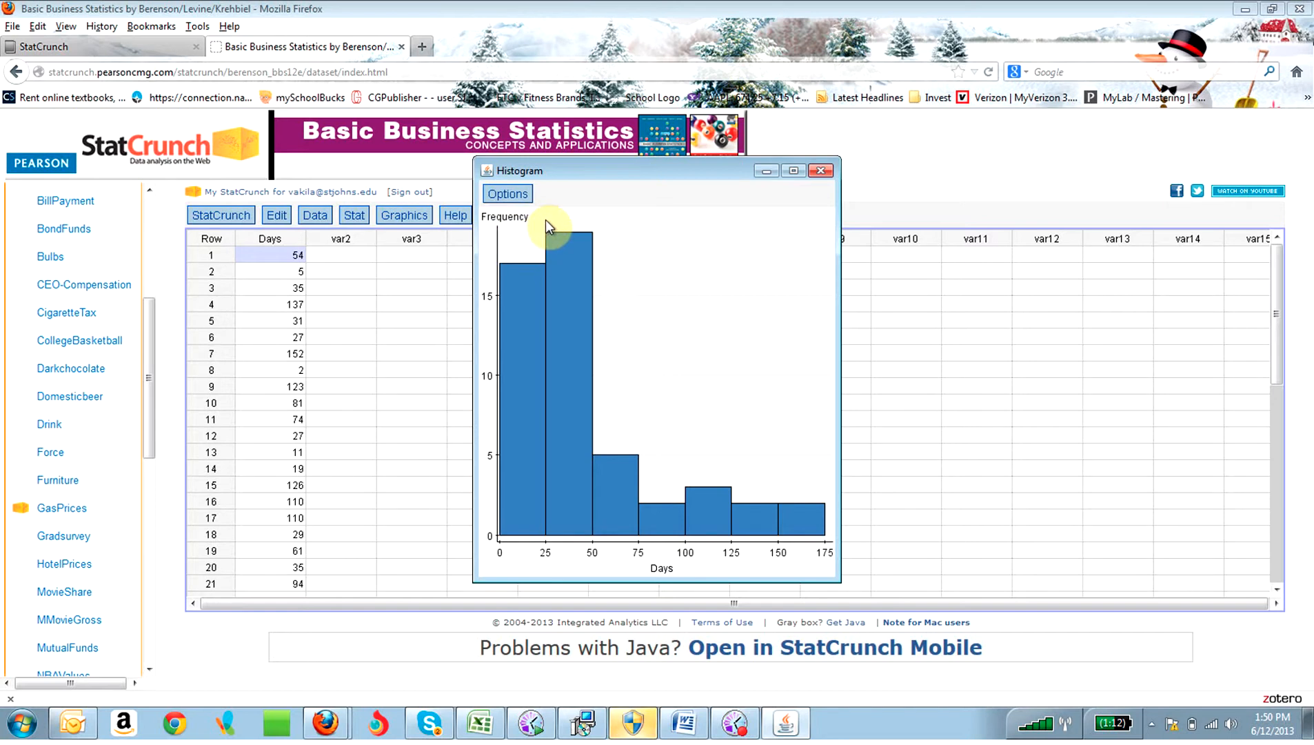
click(685, 722)
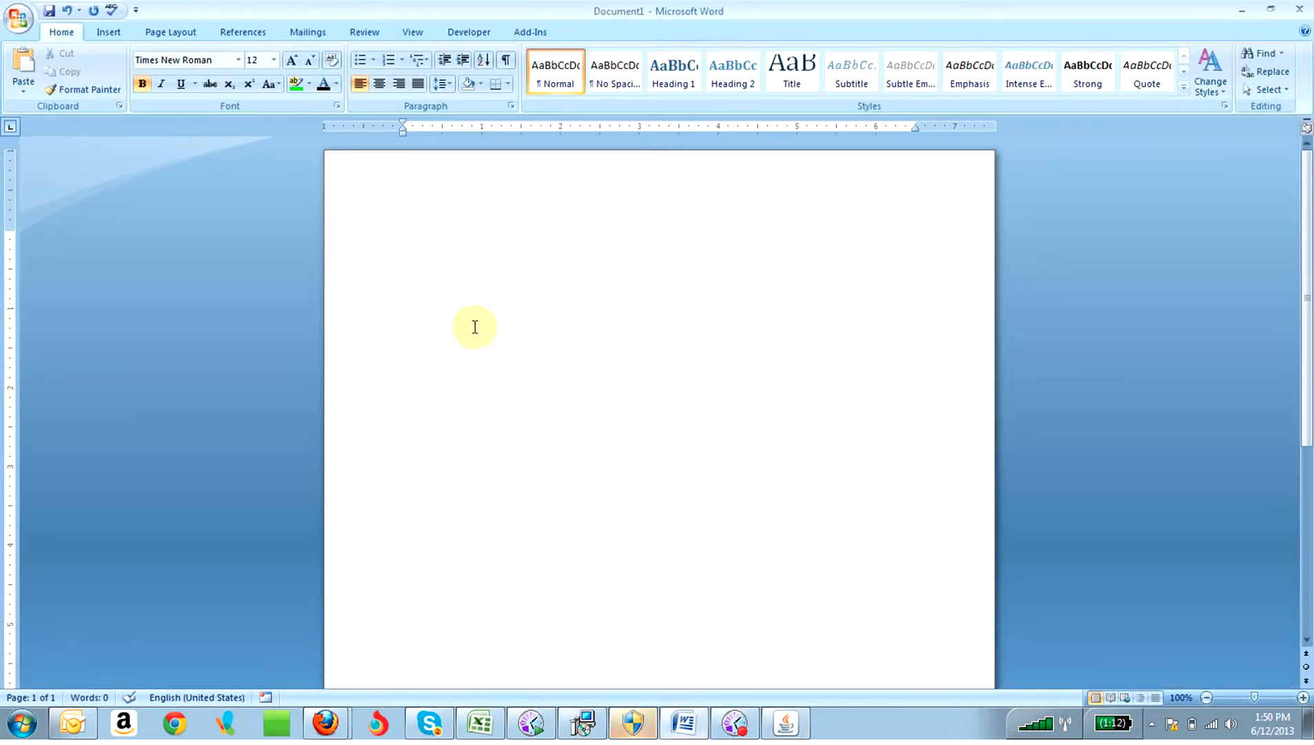
right_click(428, 253)
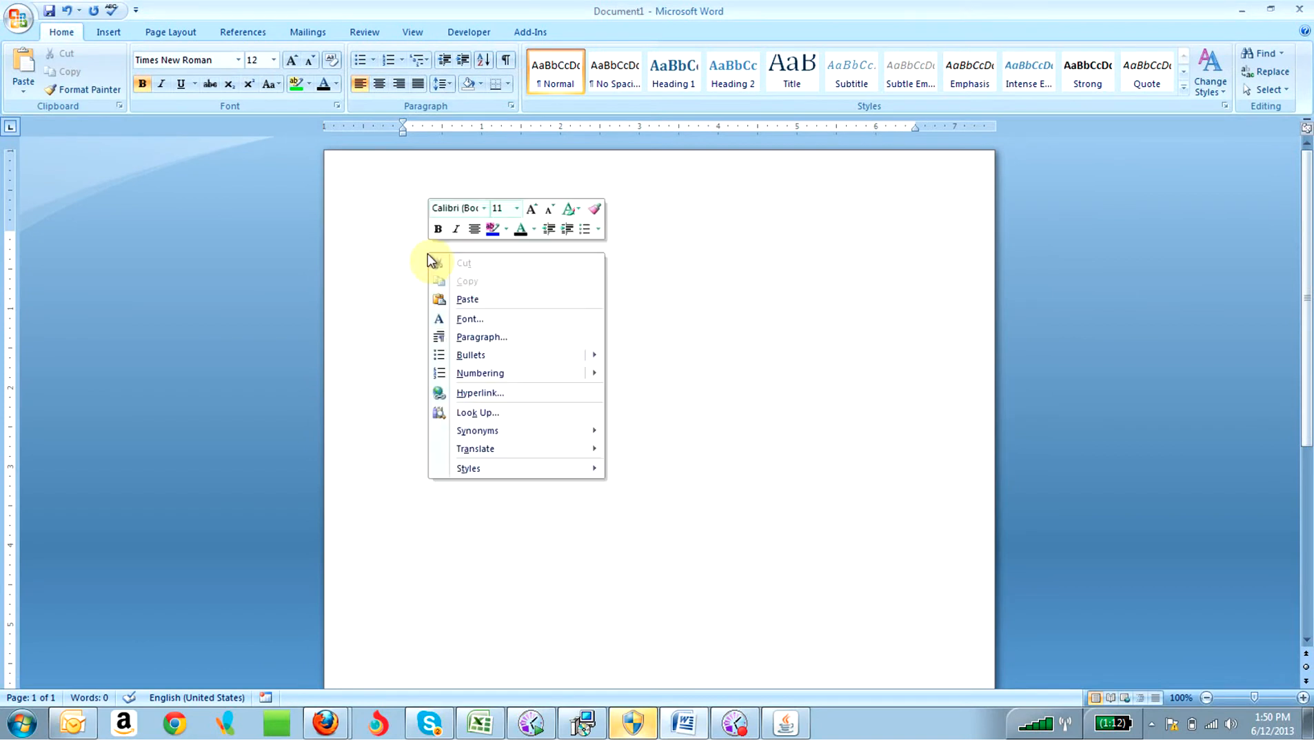
click(463, 300)
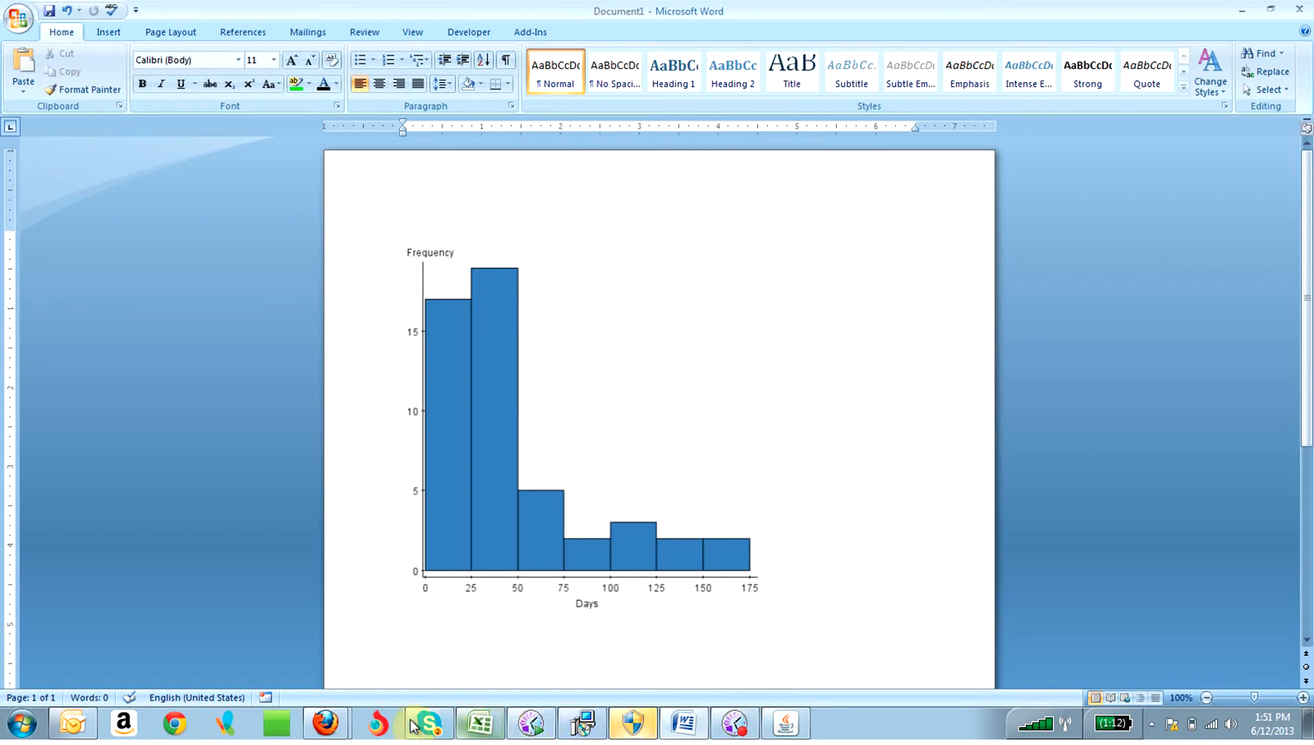
Switch back to StatCrunch in Firefox and start a frequency table using the Days column.
mouse_move(325, 724)
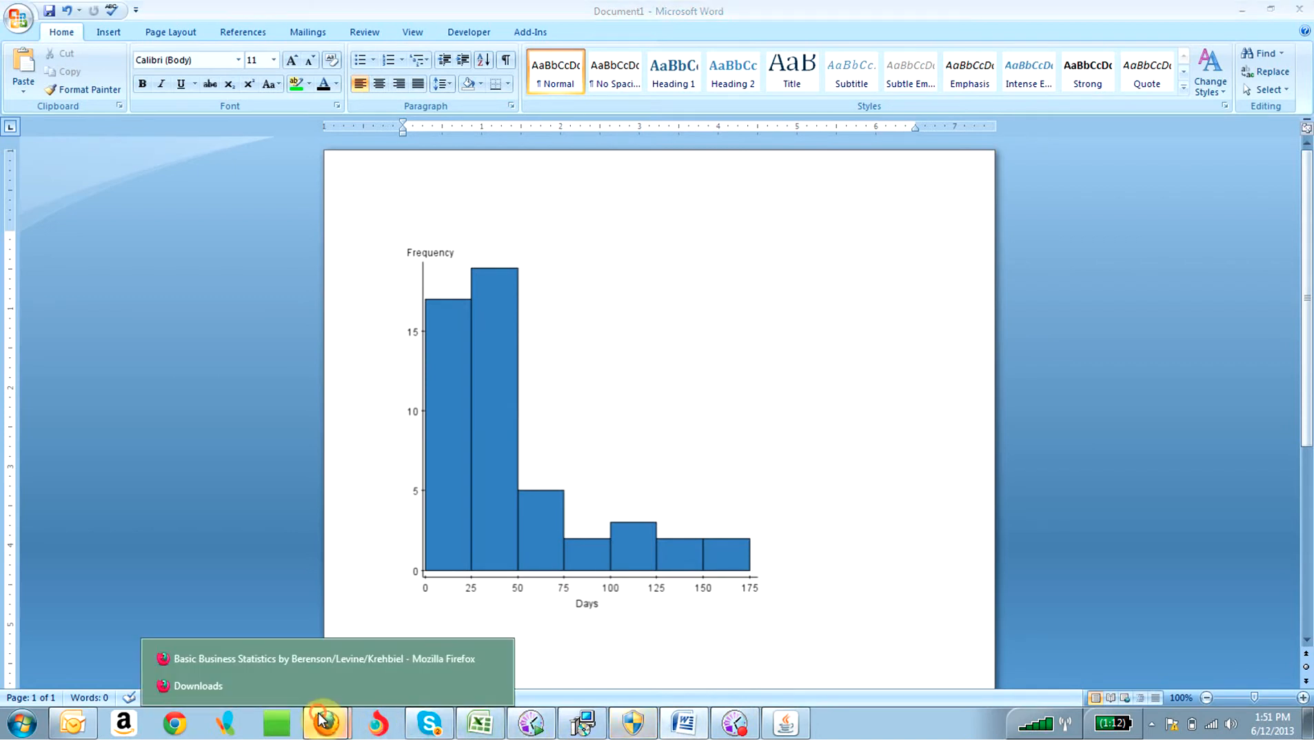
click(317, 655)
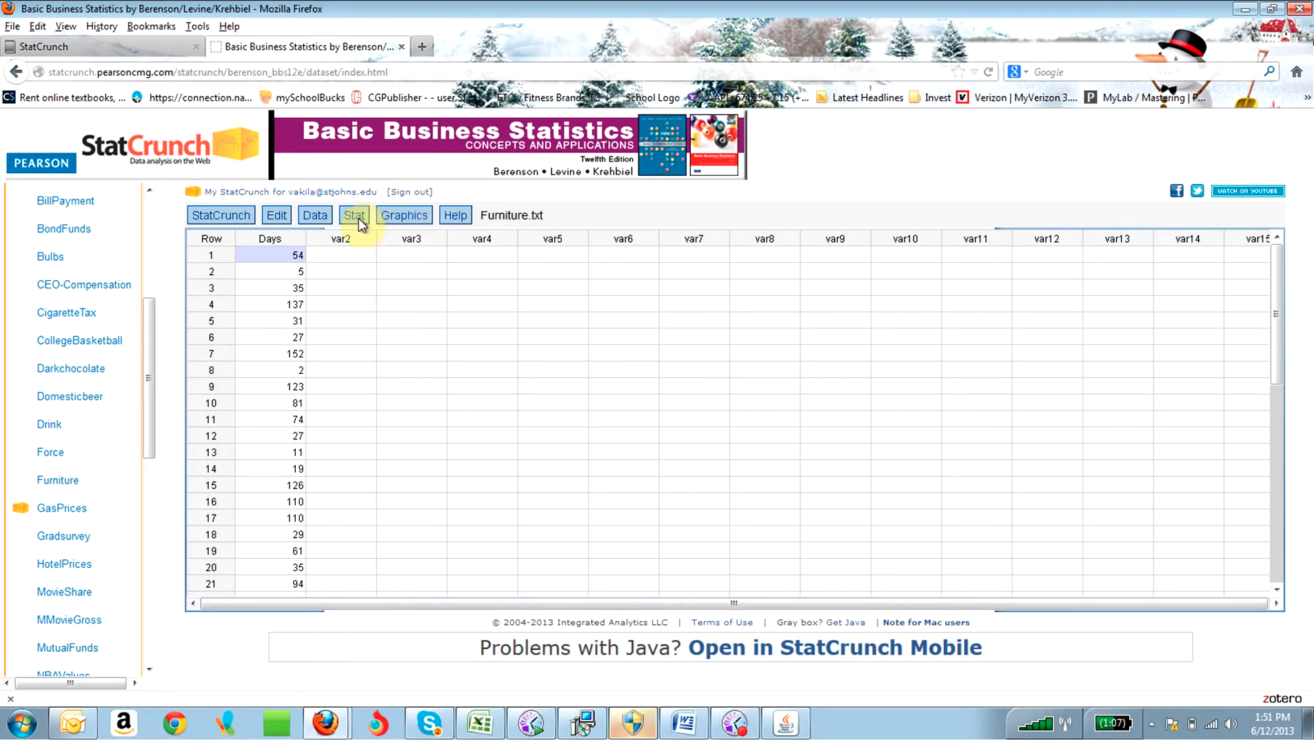
click(391, 216)
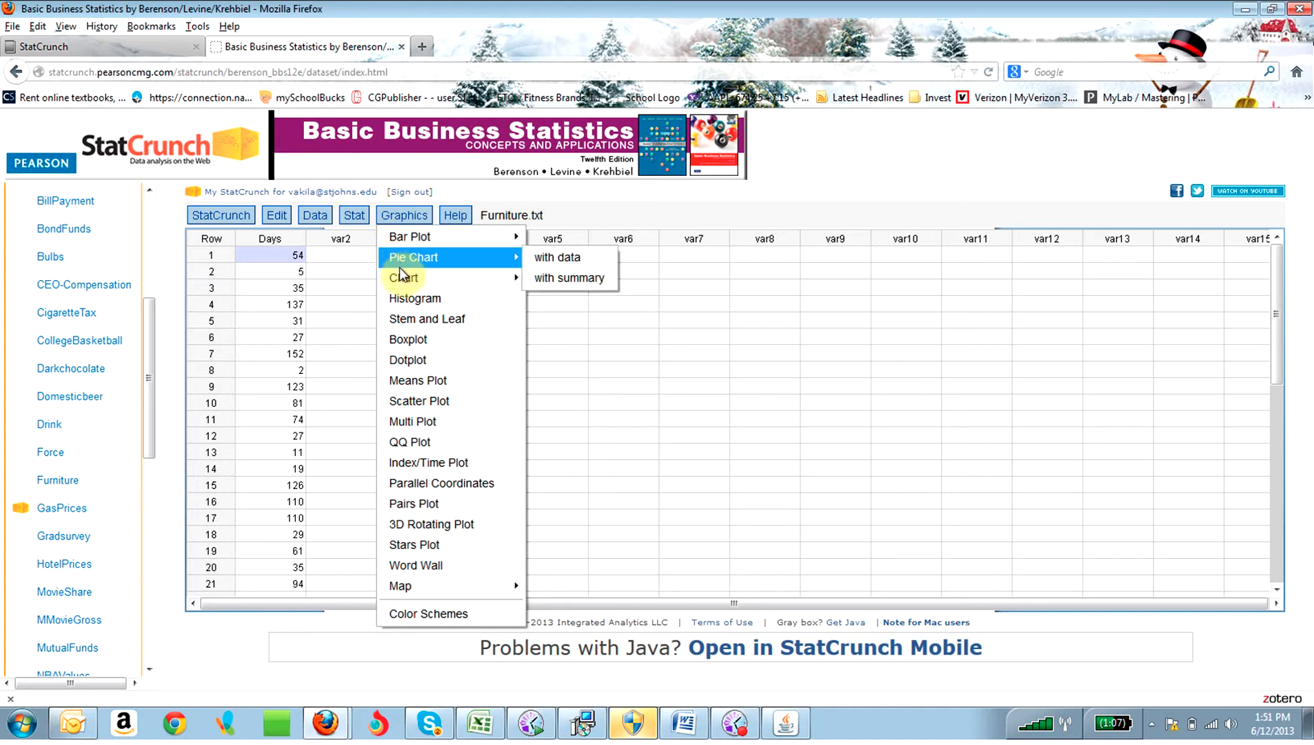
mouse_move(417, 238)
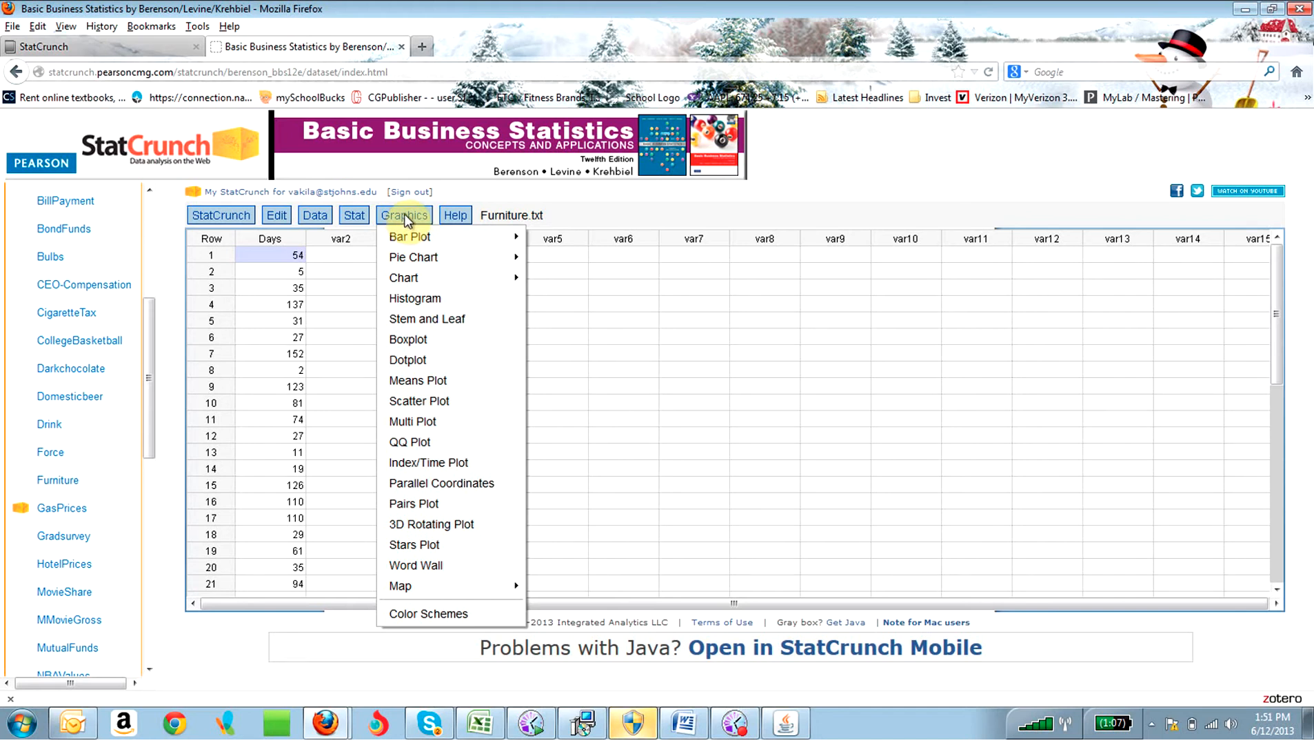
click(356, 215)
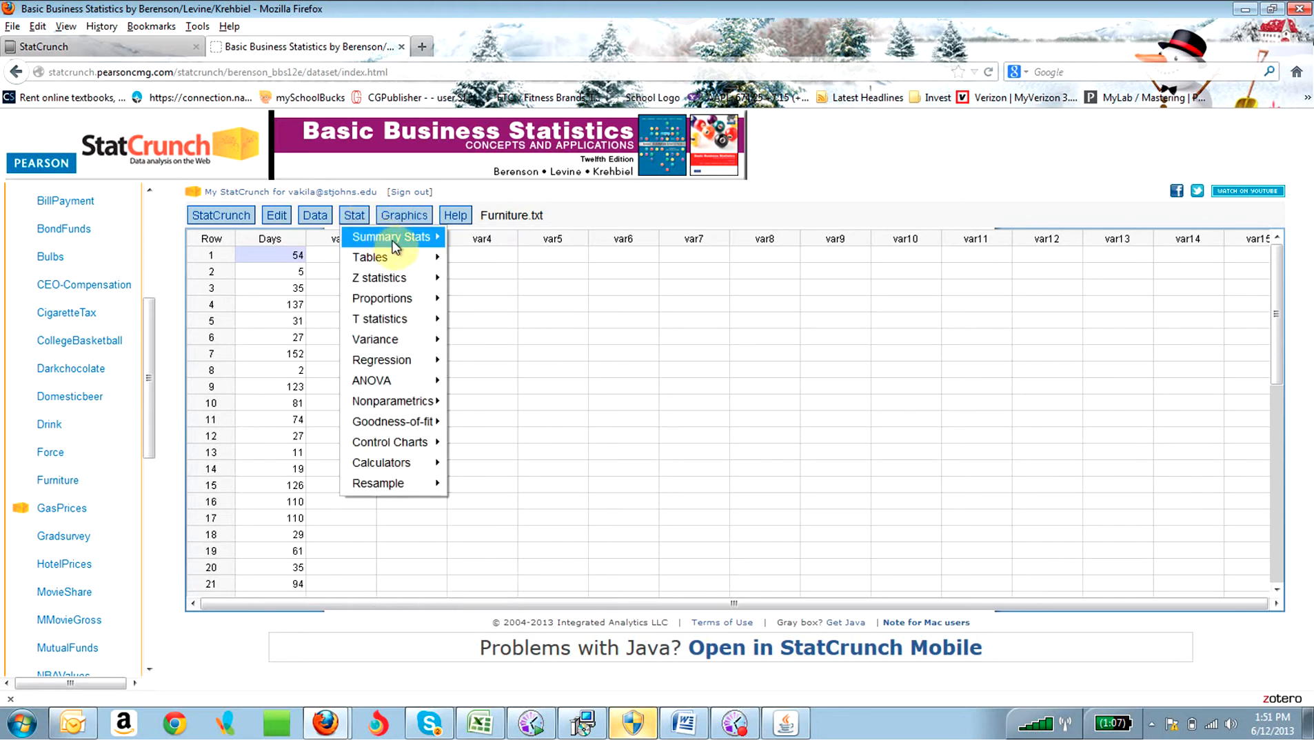
mouse_move(398, 239)
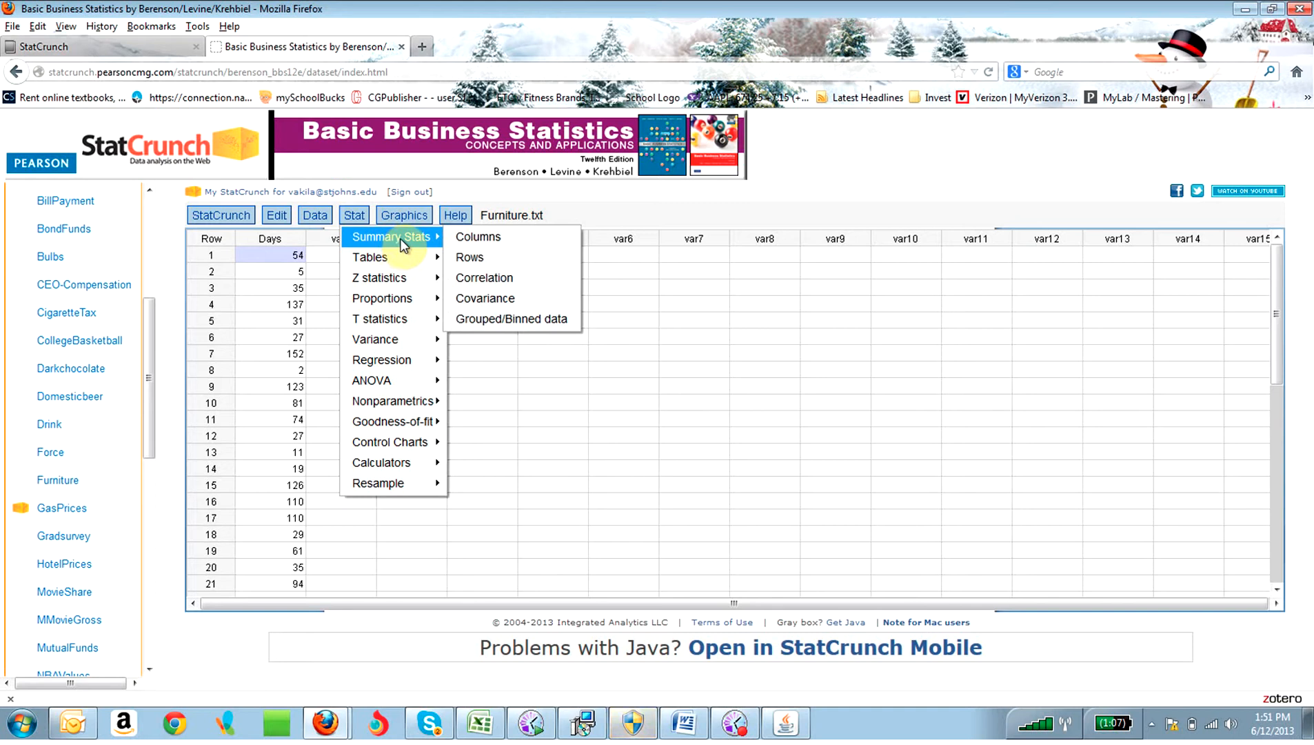
mouse_move(398, 264)
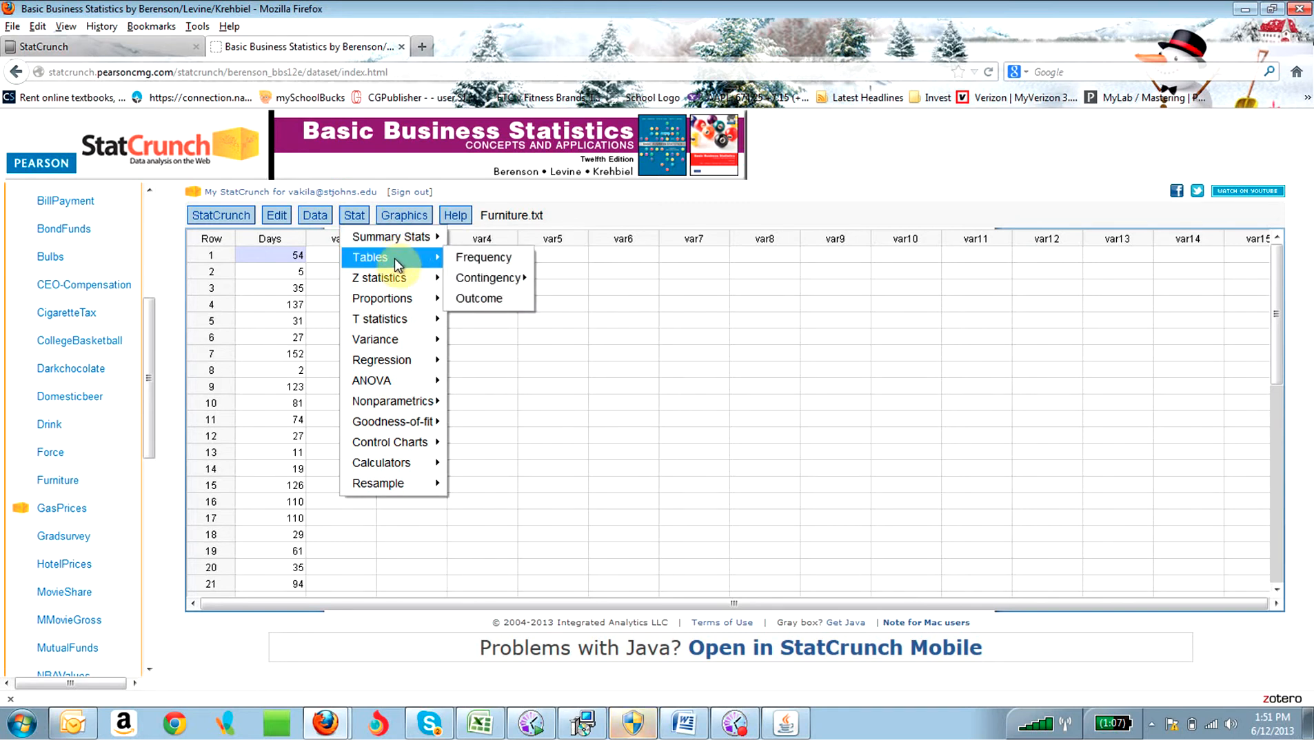
click(466, 263)
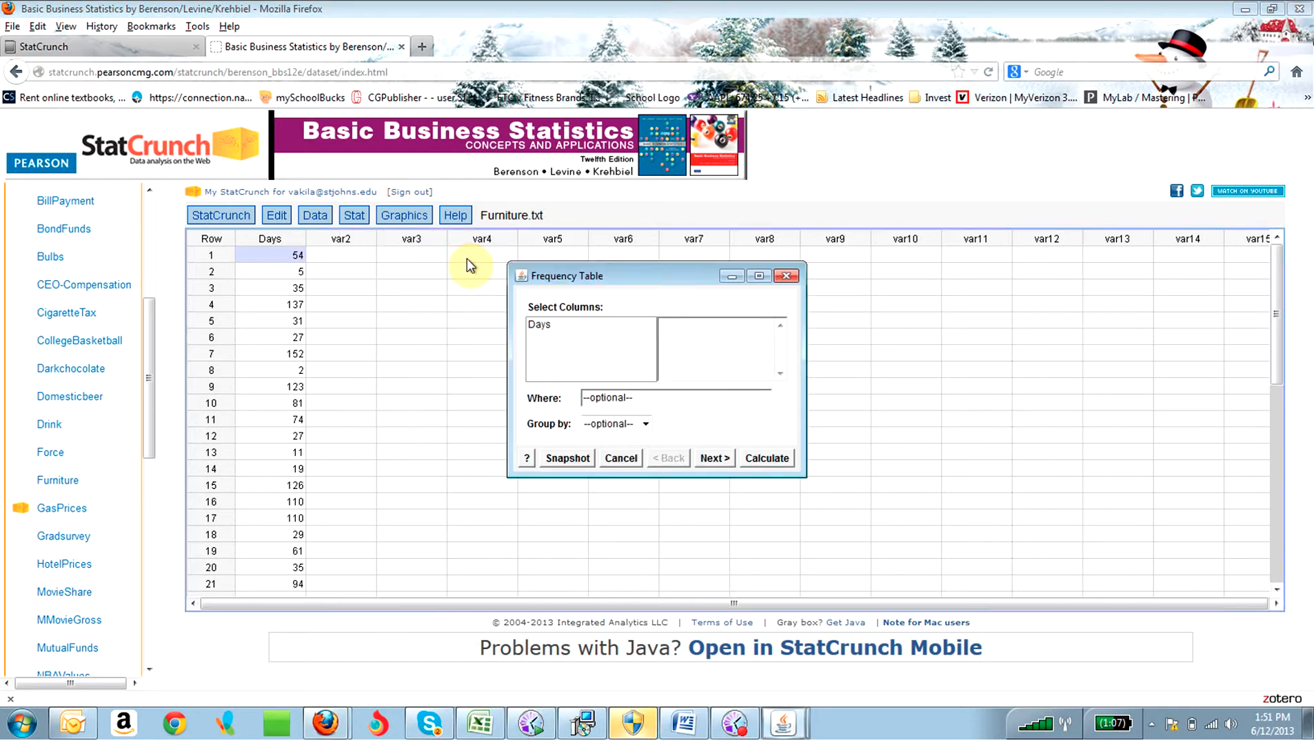
click(539, 325)
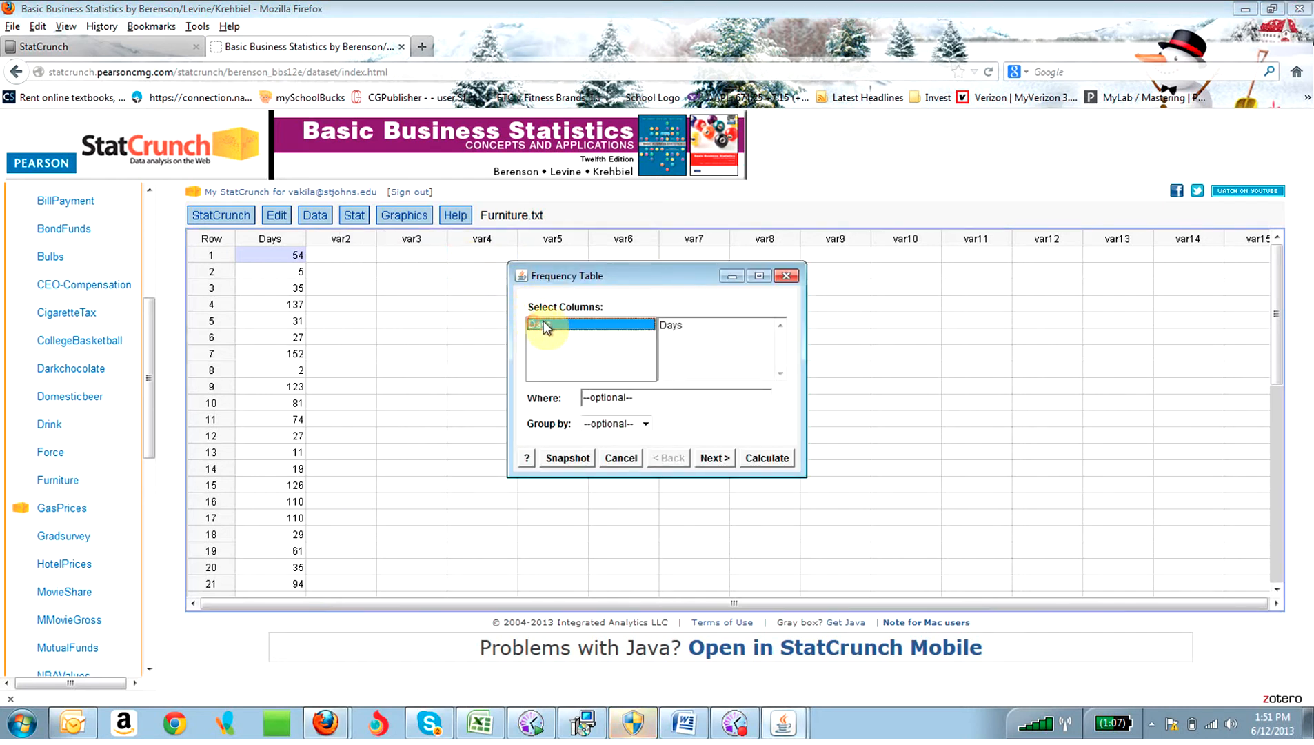
Calculate the Days table with frequency, relative frequency and percent of total, and review it at full size before closing it.
click(708, 464)
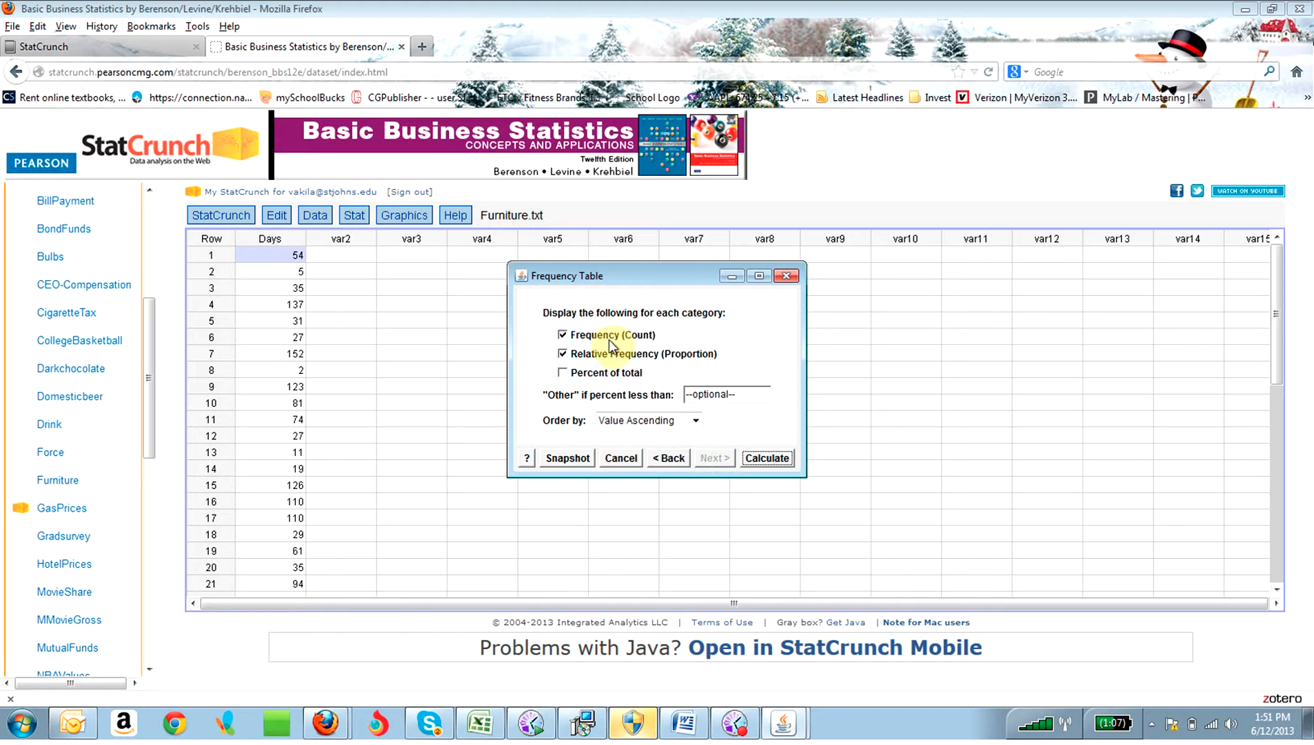
click(563, 373)
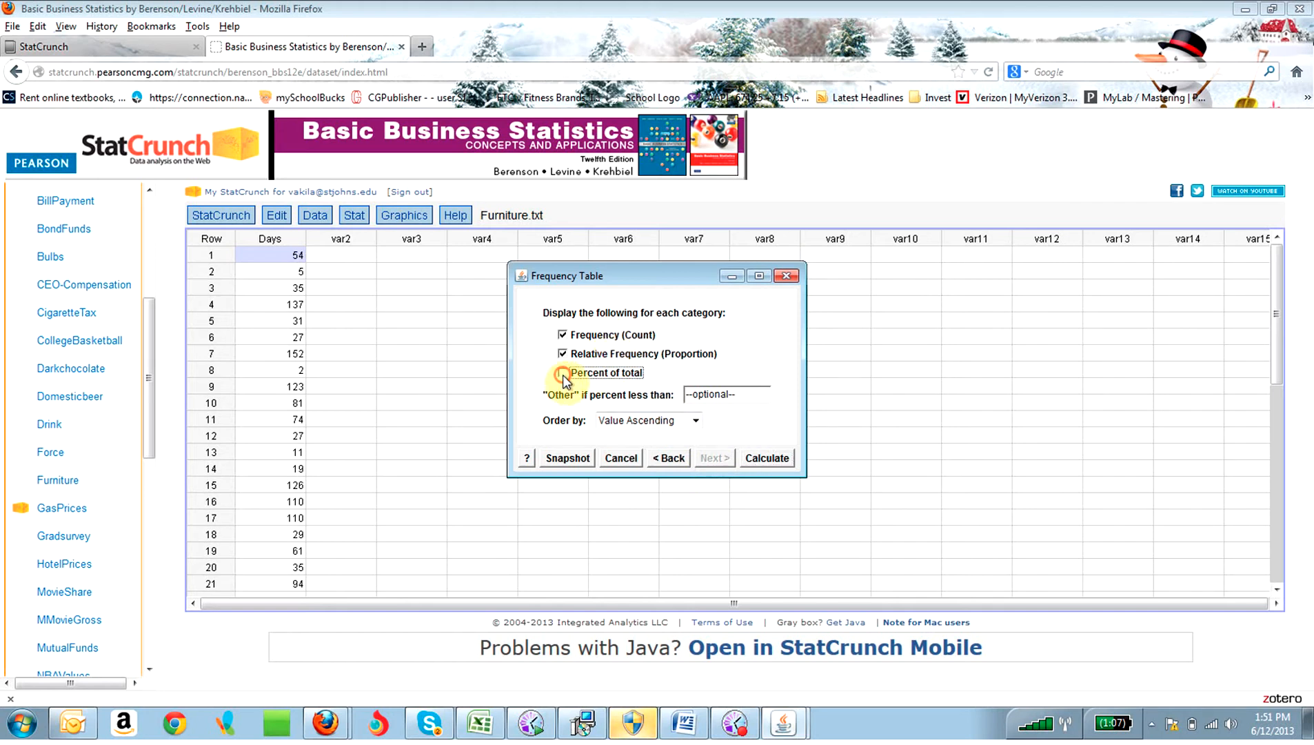
click(766, 458)
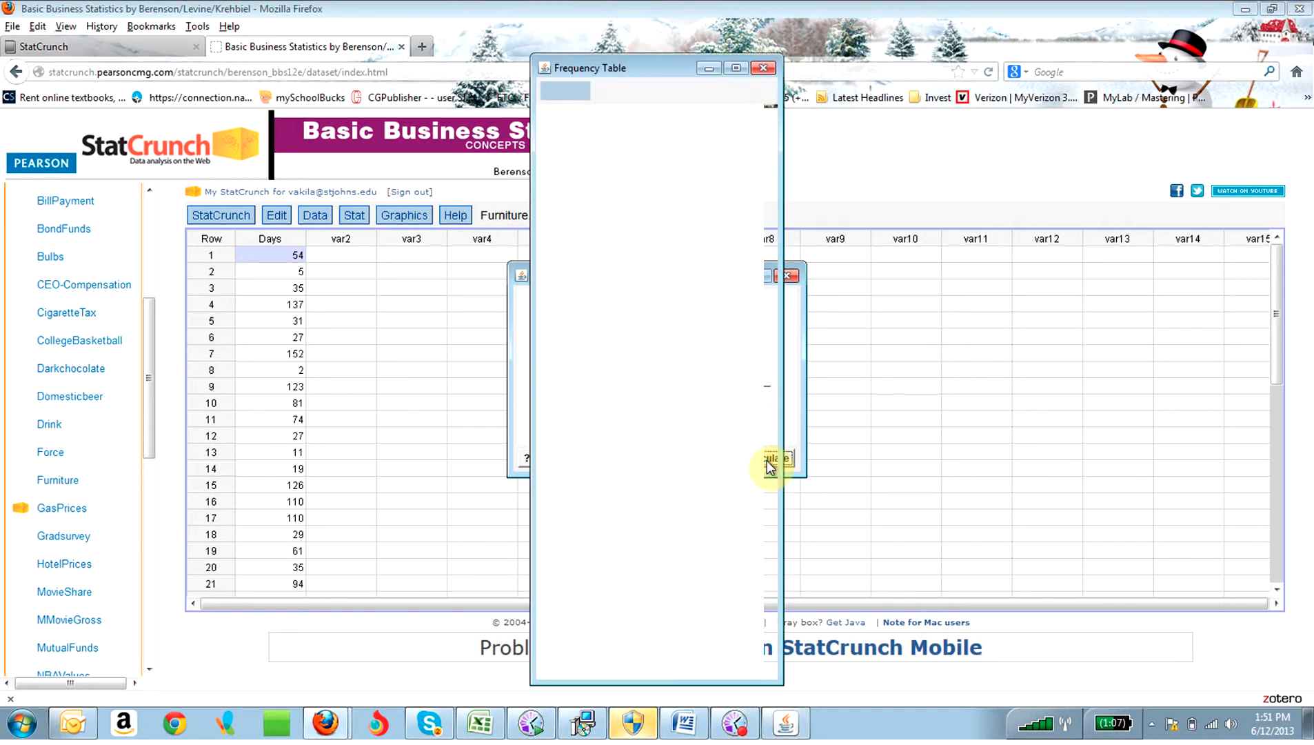
click(742, 69)
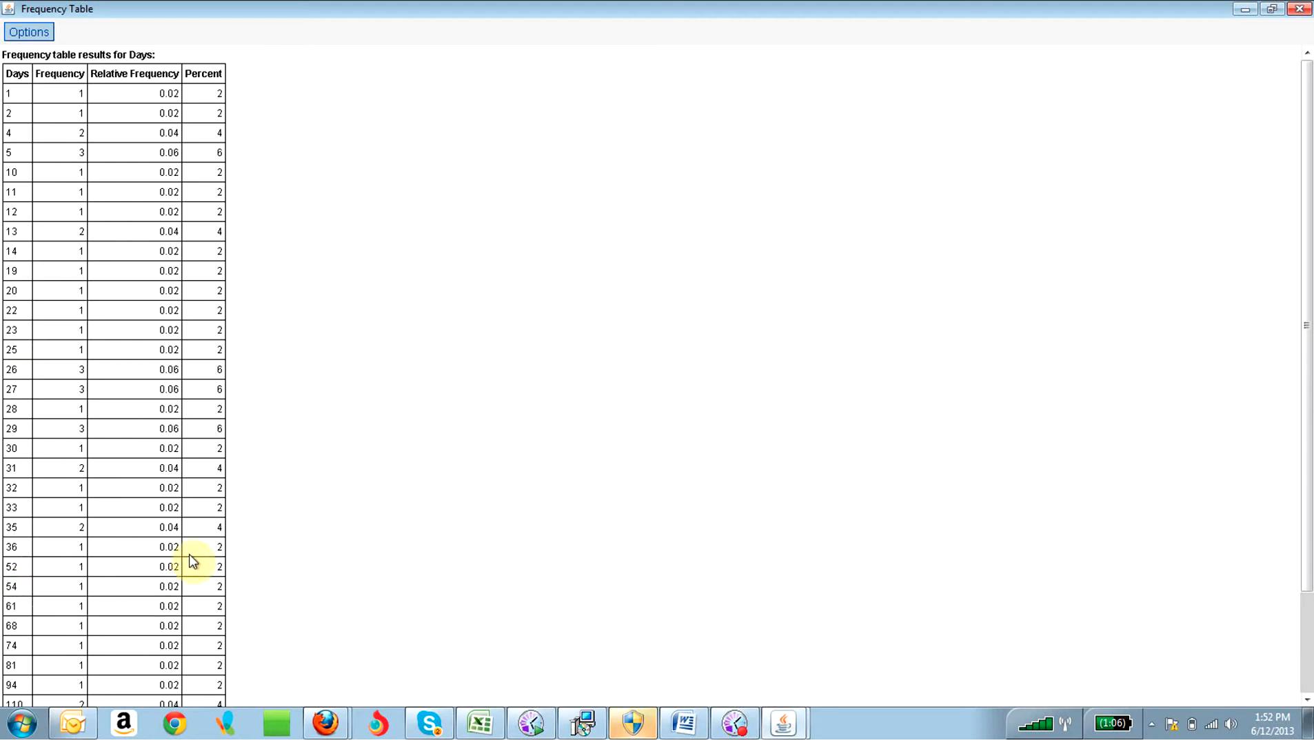
click(1300, 9)
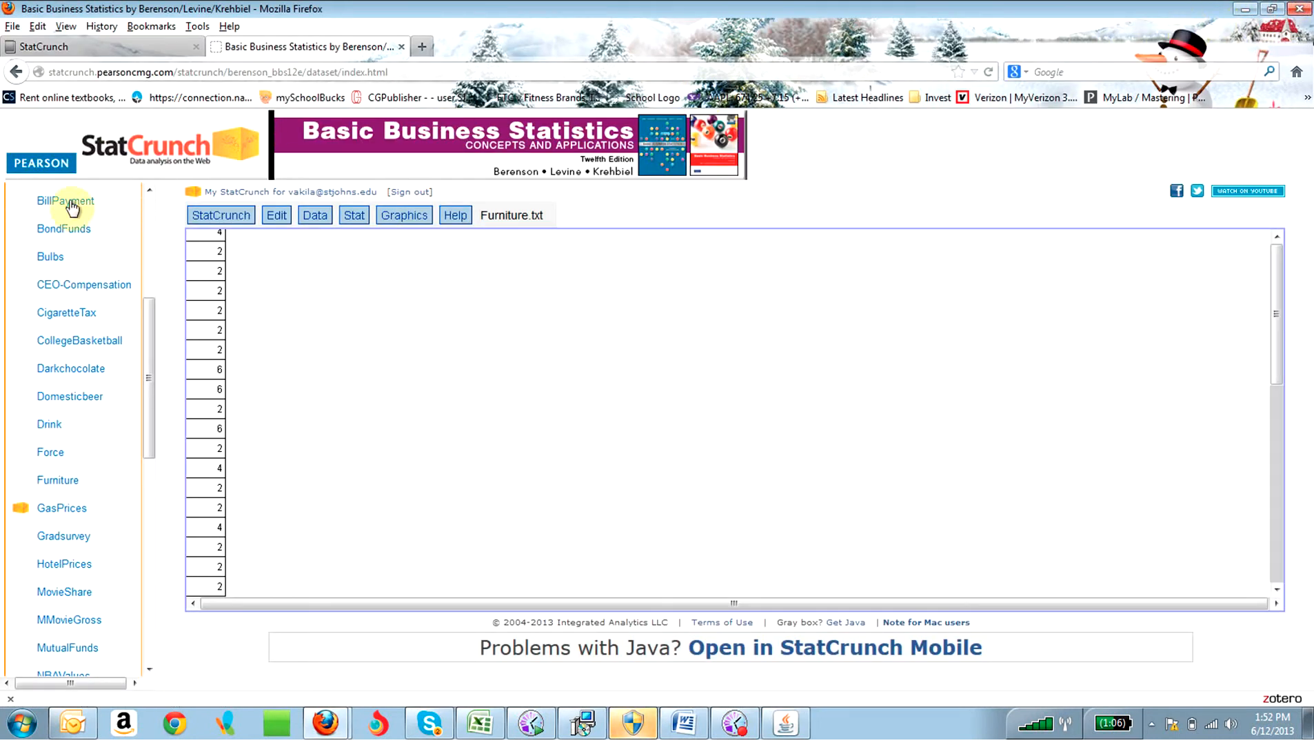
Load the ChocolateChip data set from Chapter 3, Numerical Descriptive Measures, and activate the Java plugin.
click(146, 226)
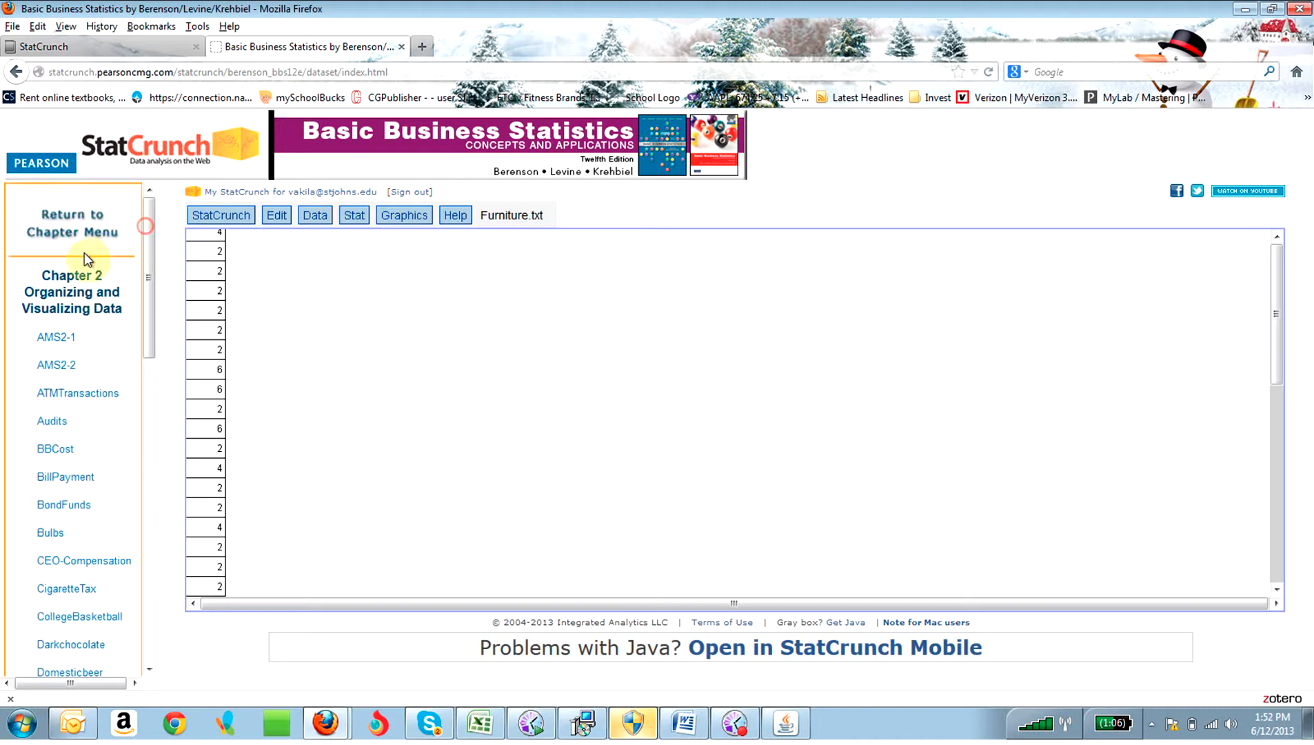
click(51, 236)
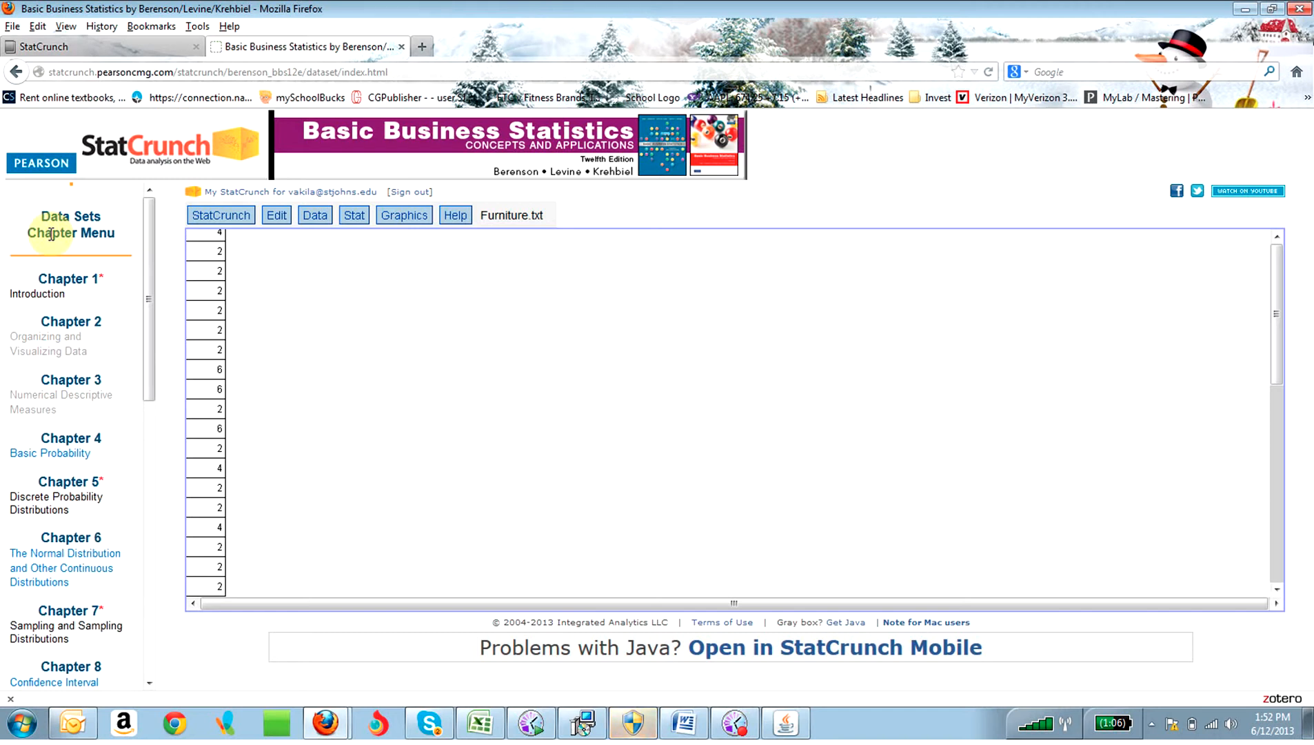
click(48, 405)
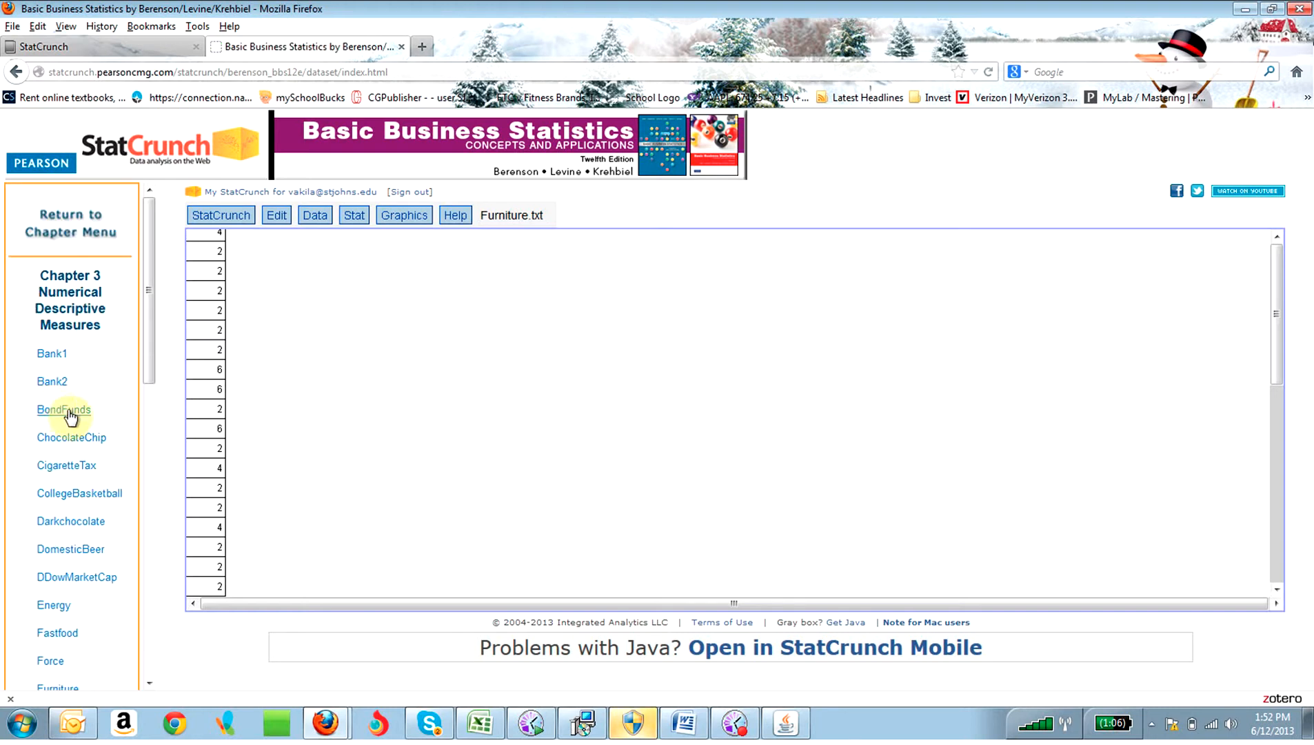
click(73, 438)
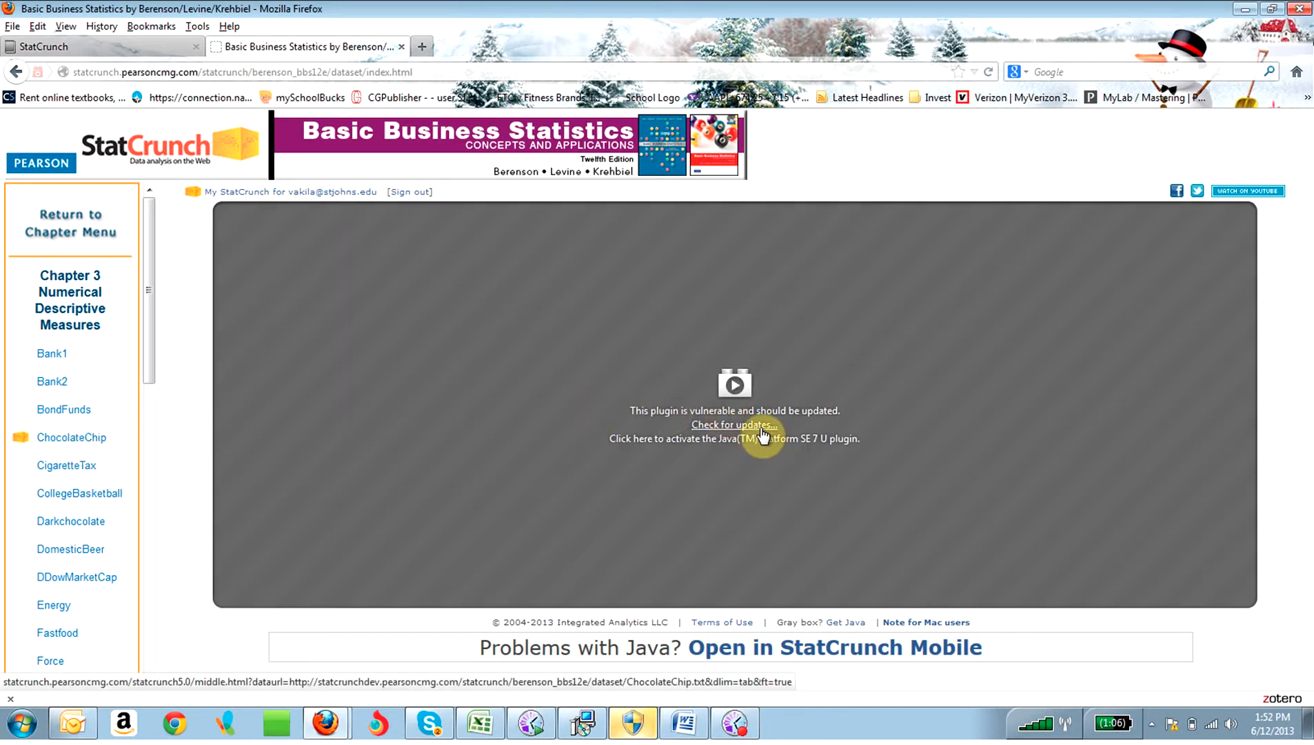
click(740, 383)
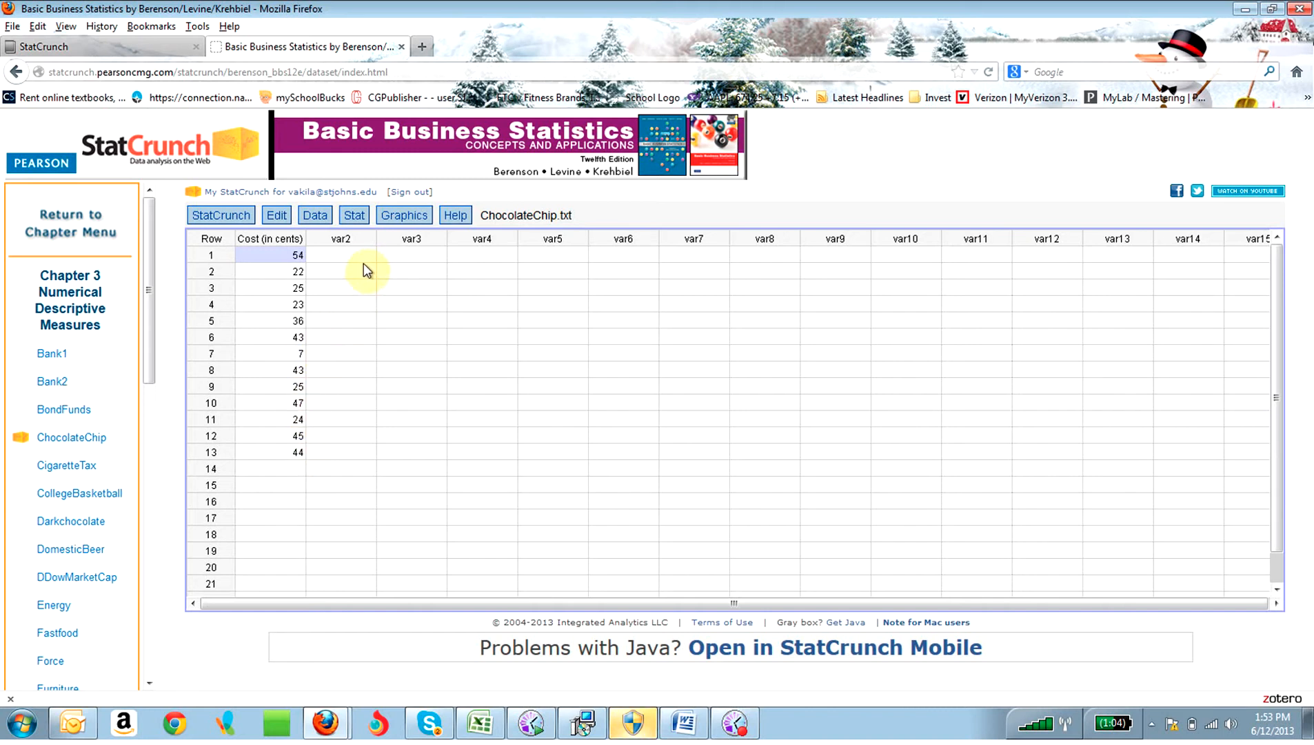
Calculate column summary statistics for Cost (in cents), keeping the default selection of statistics from n to Q3.
click(360, 215)
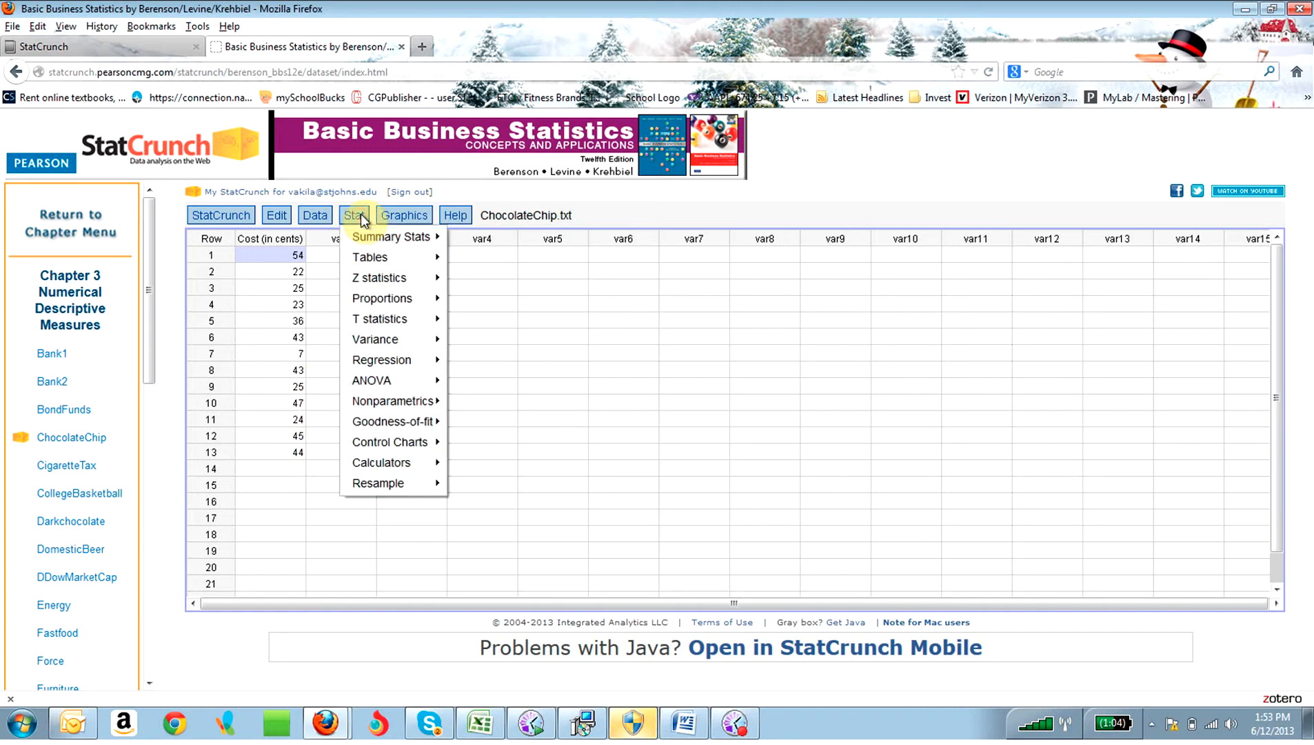
mouse_move(379, 237)
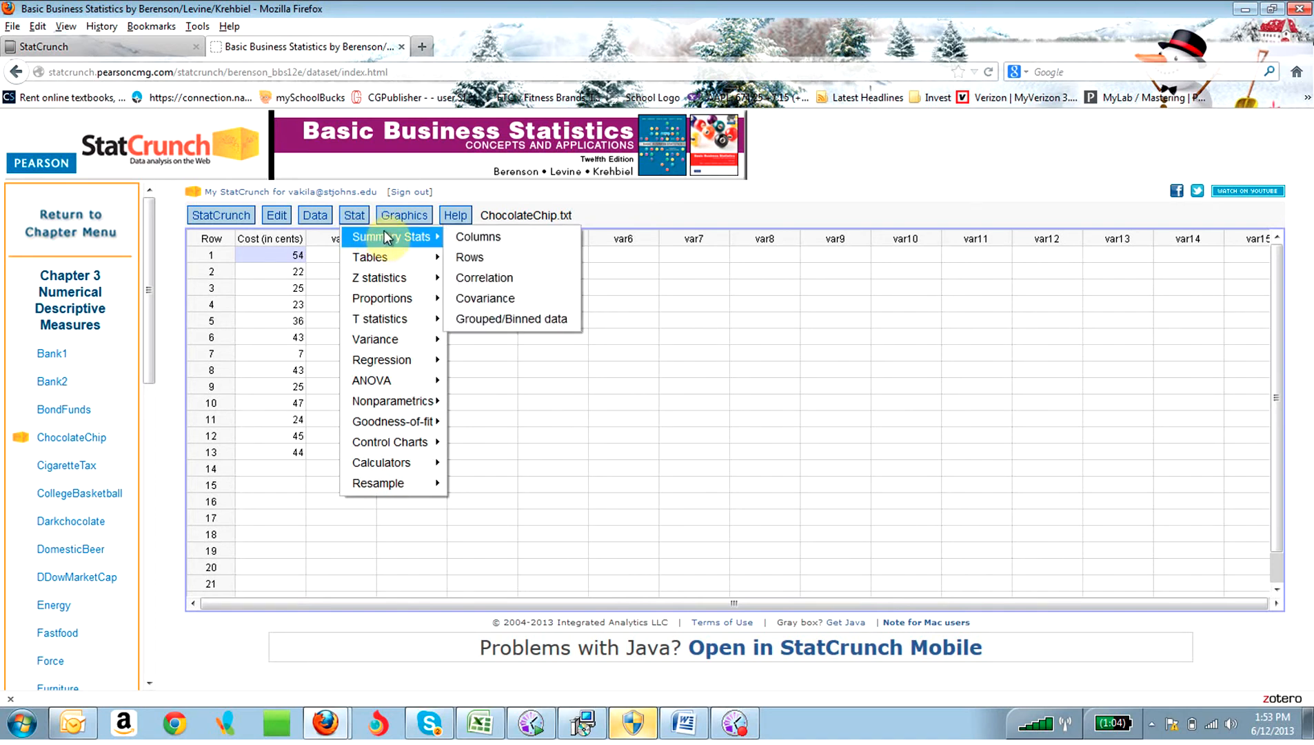
click(466, 236)
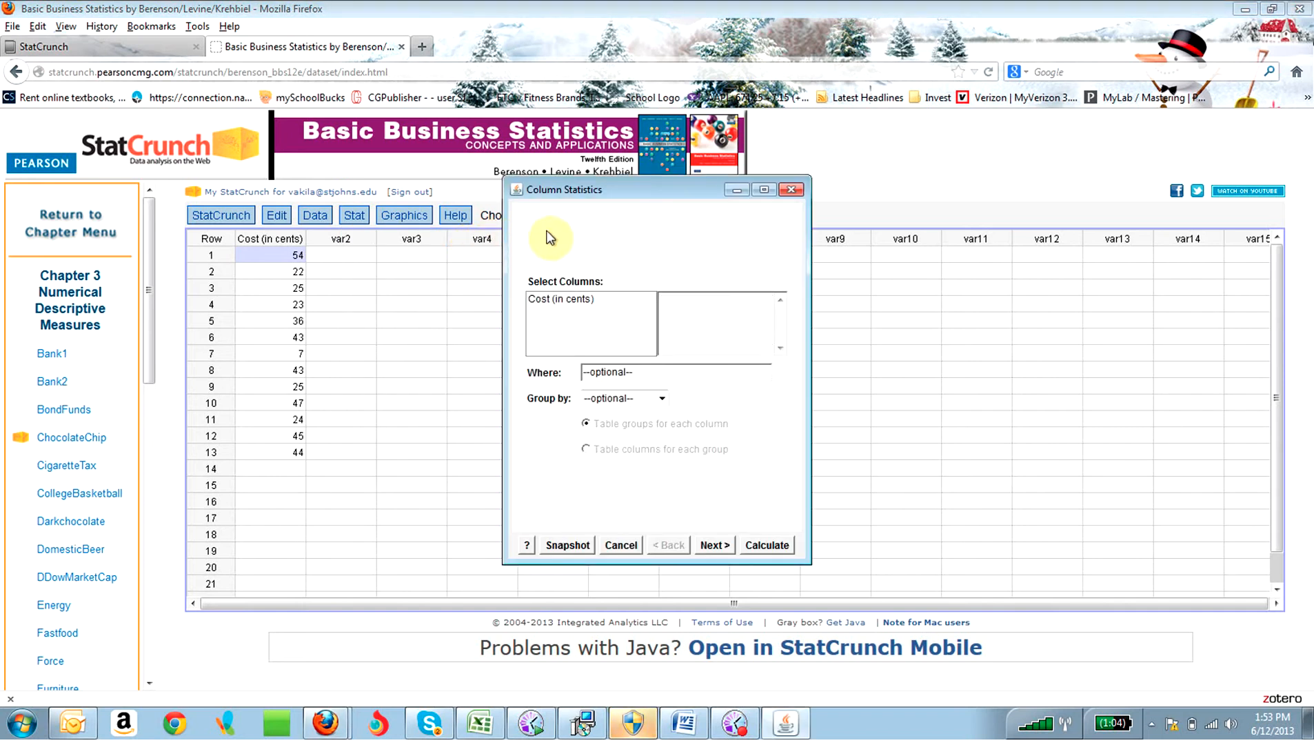
click(556, 300)
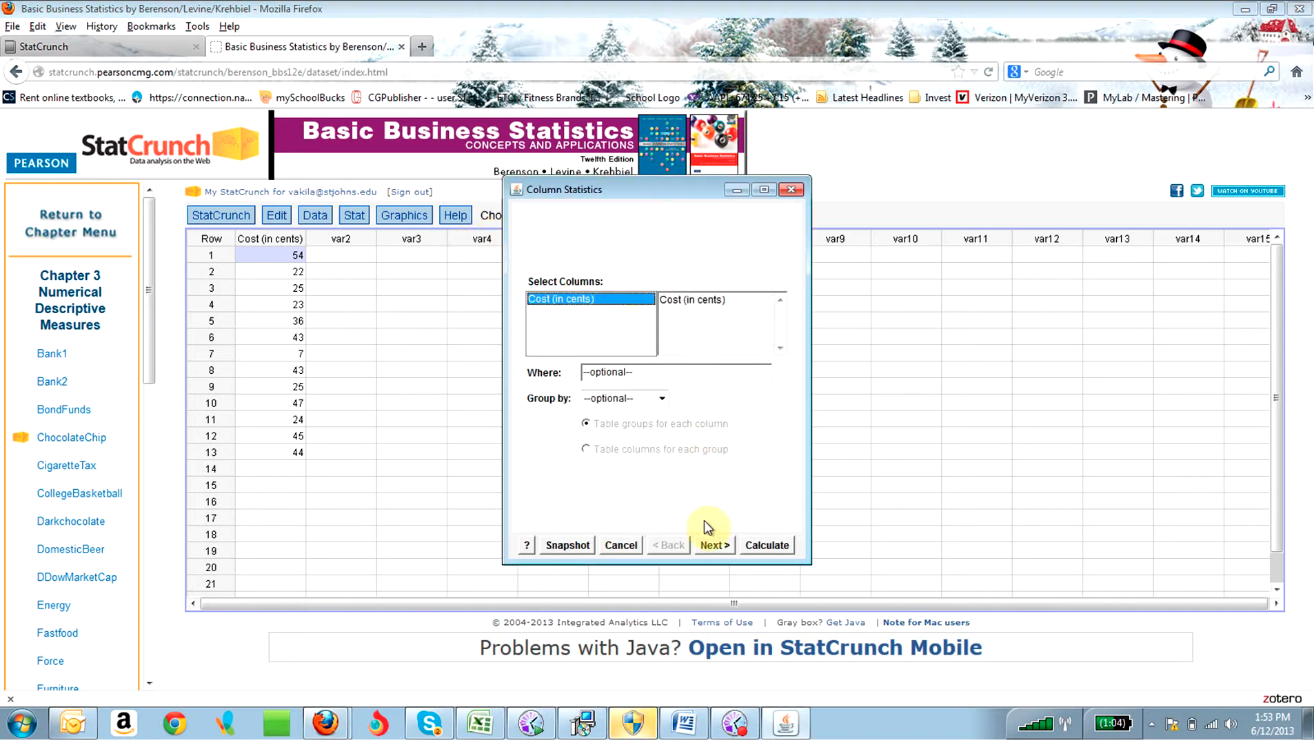
click(706, 544)
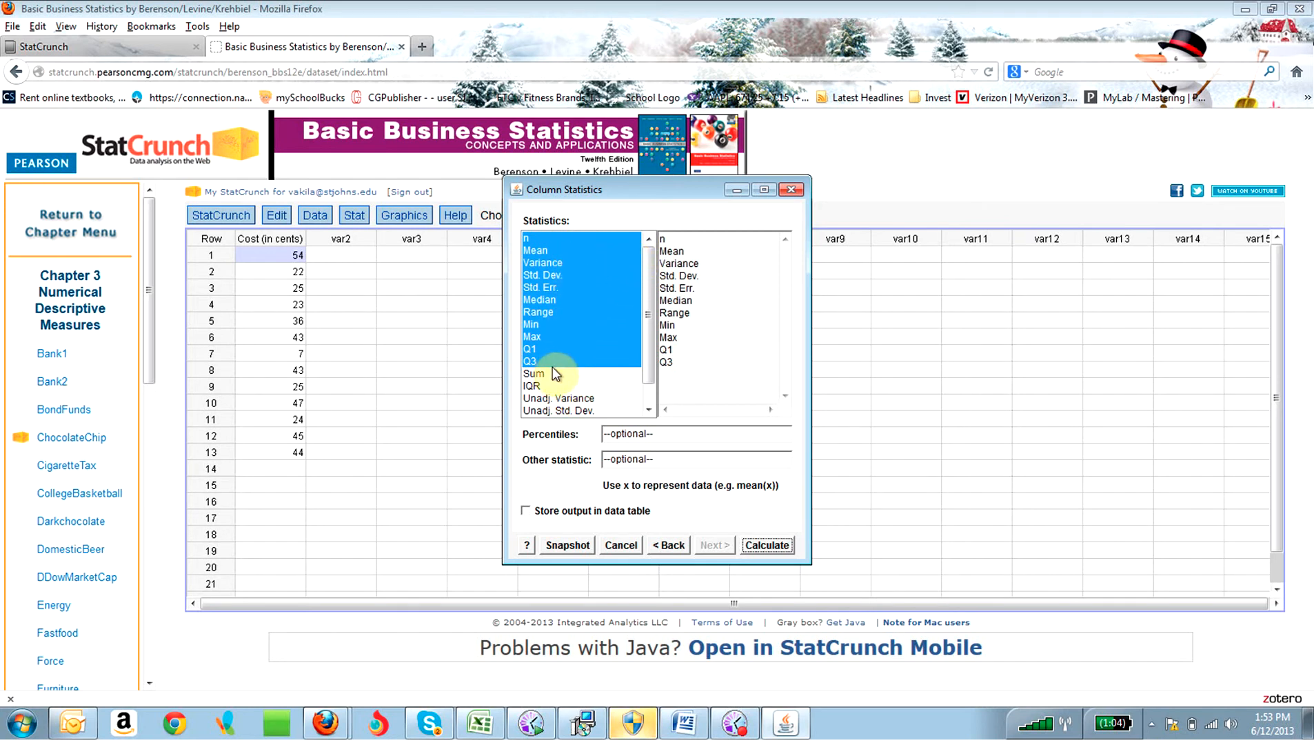
click(753, 544)
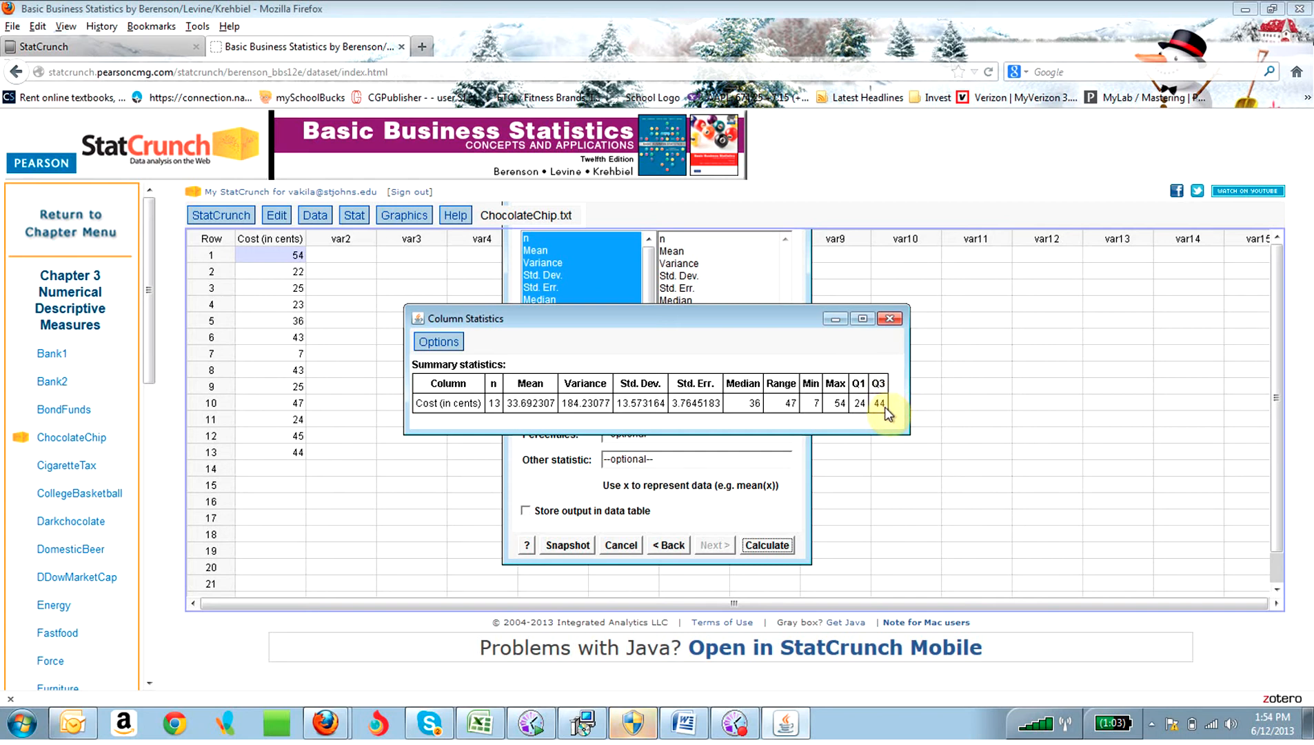
Copy the Cost (in cents) summary statistics and paste them below the histogram in the Word document.
click(452, 342)
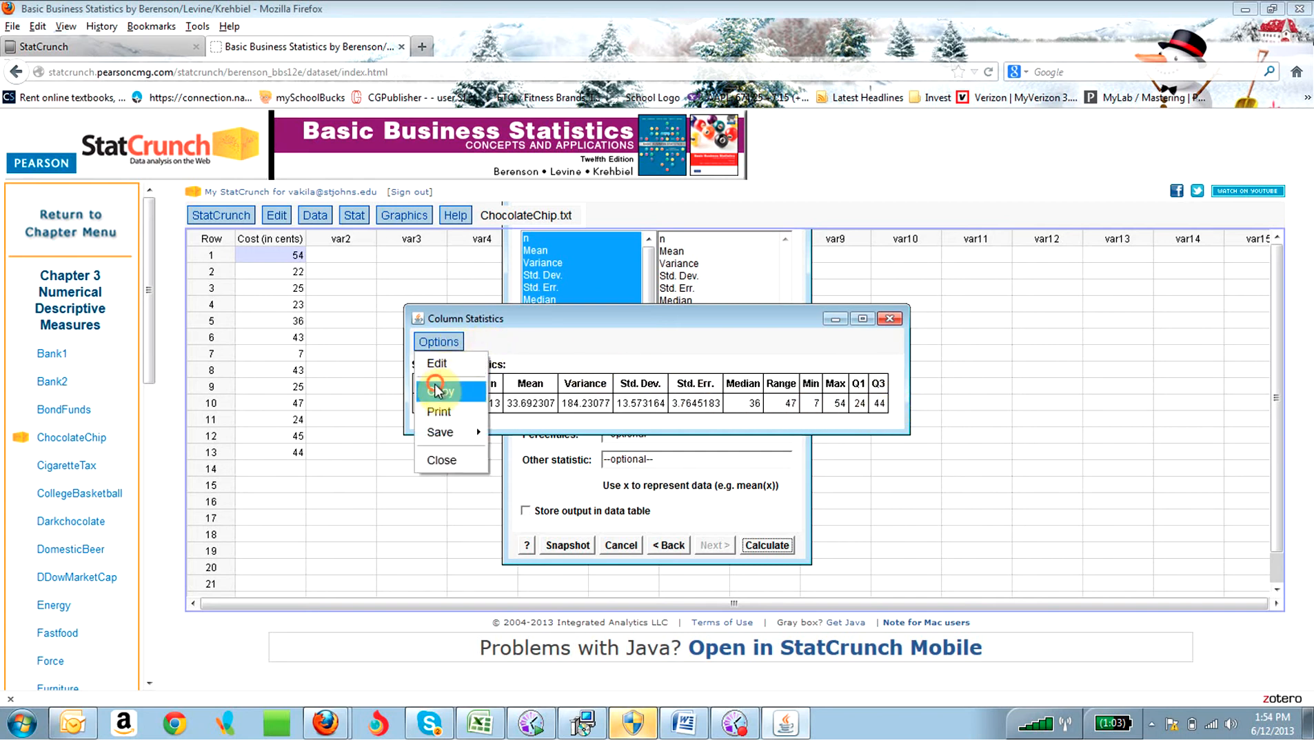
click(463, 383)
click(676, 717)
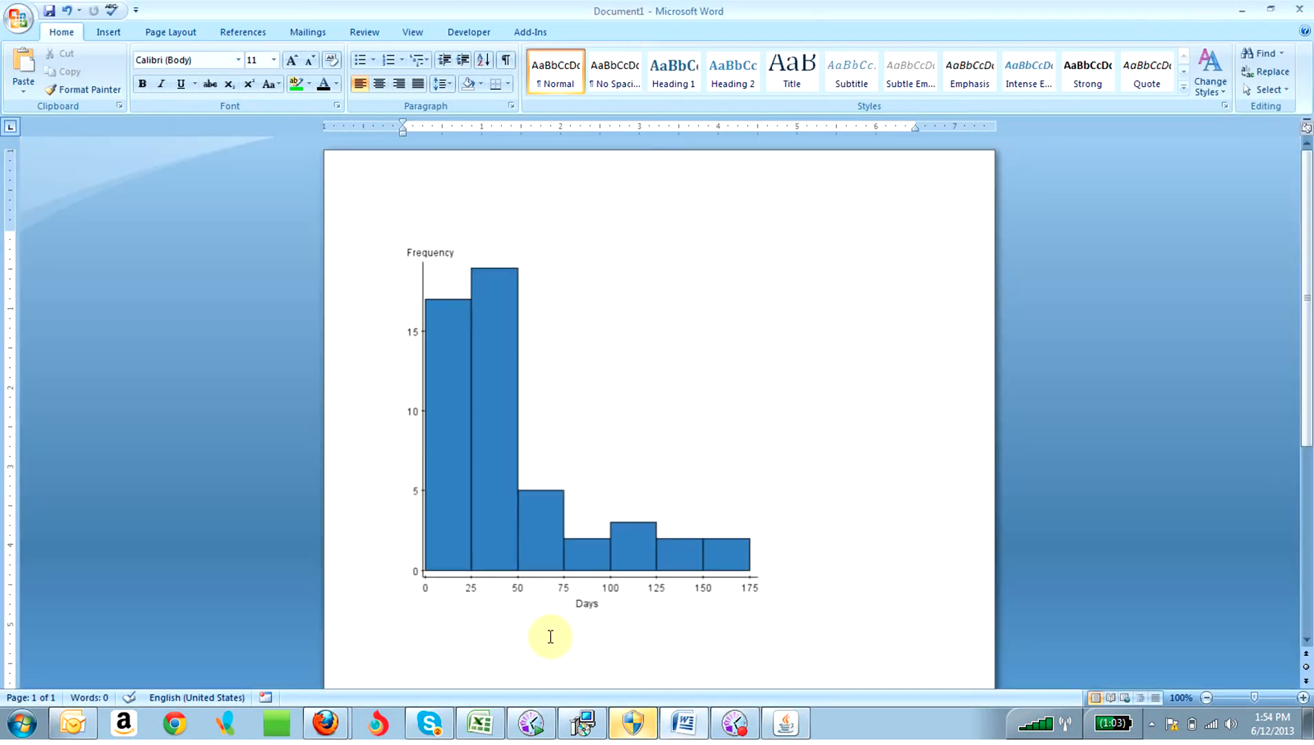
right_click(430, 658)
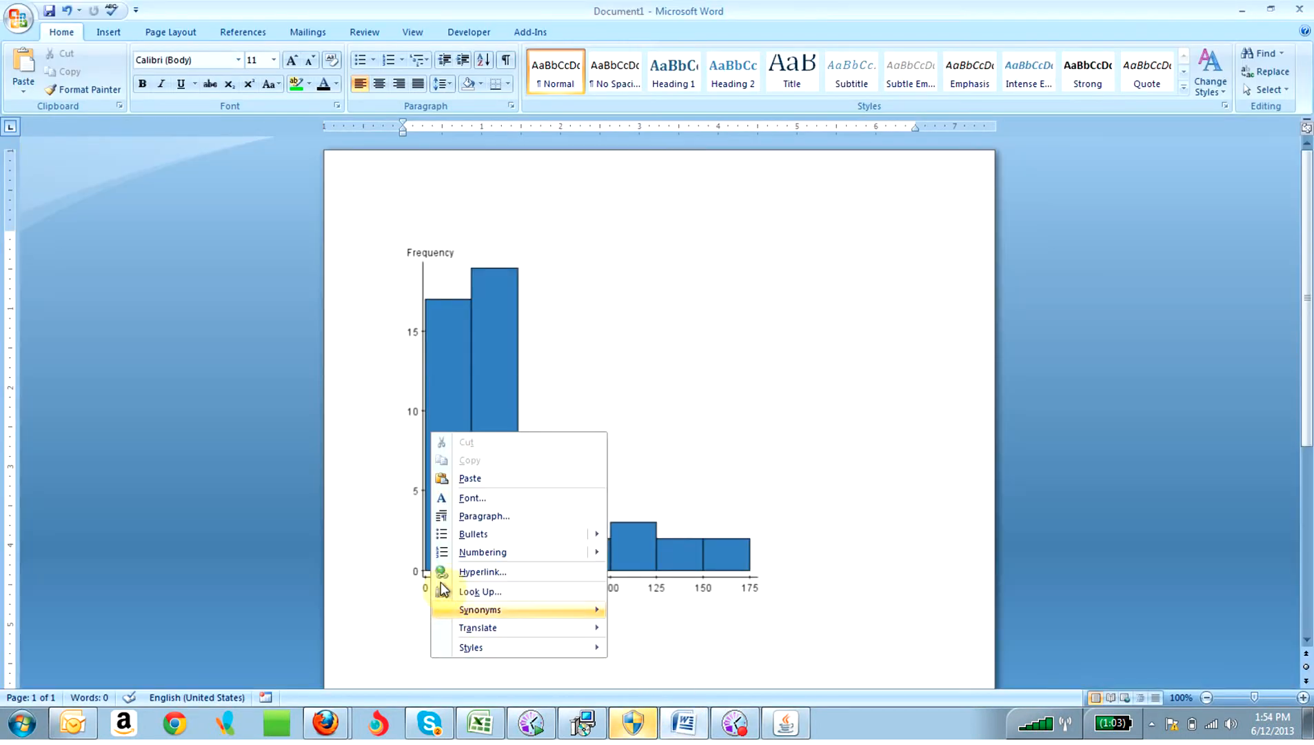
click(463, 477)
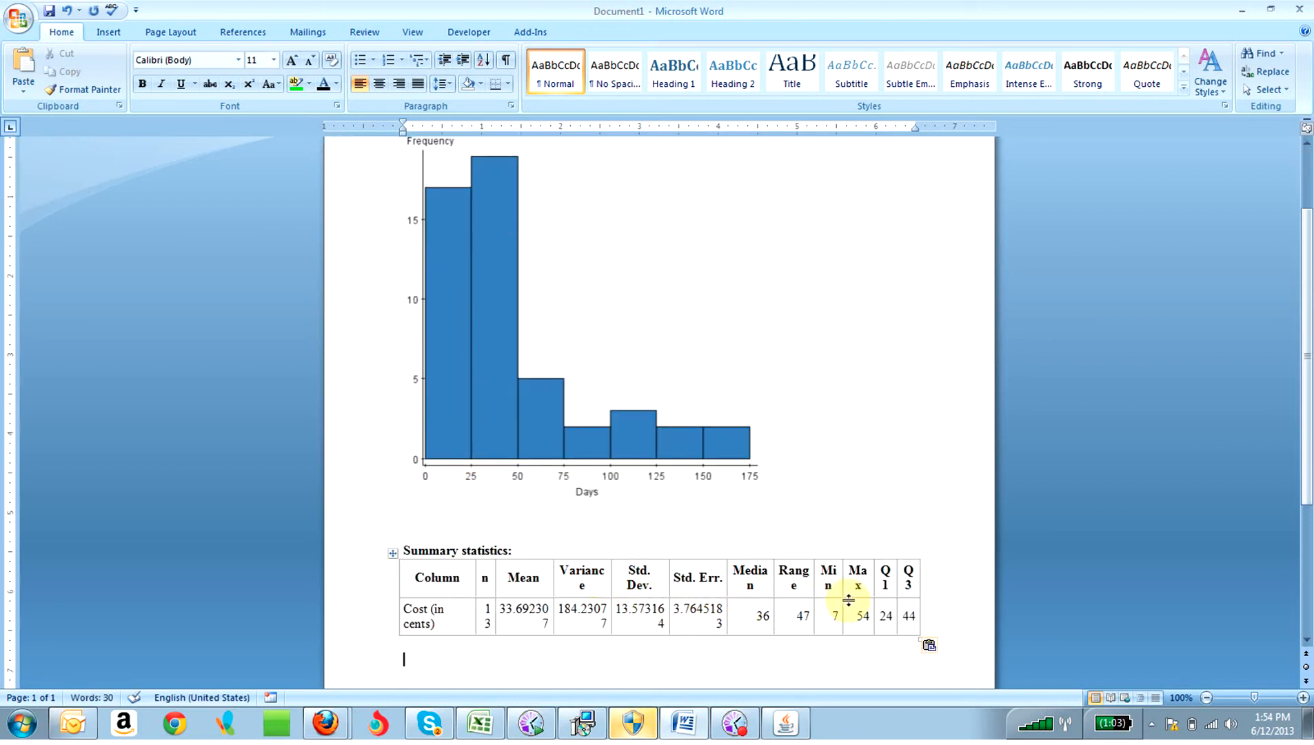
click(383, 587)
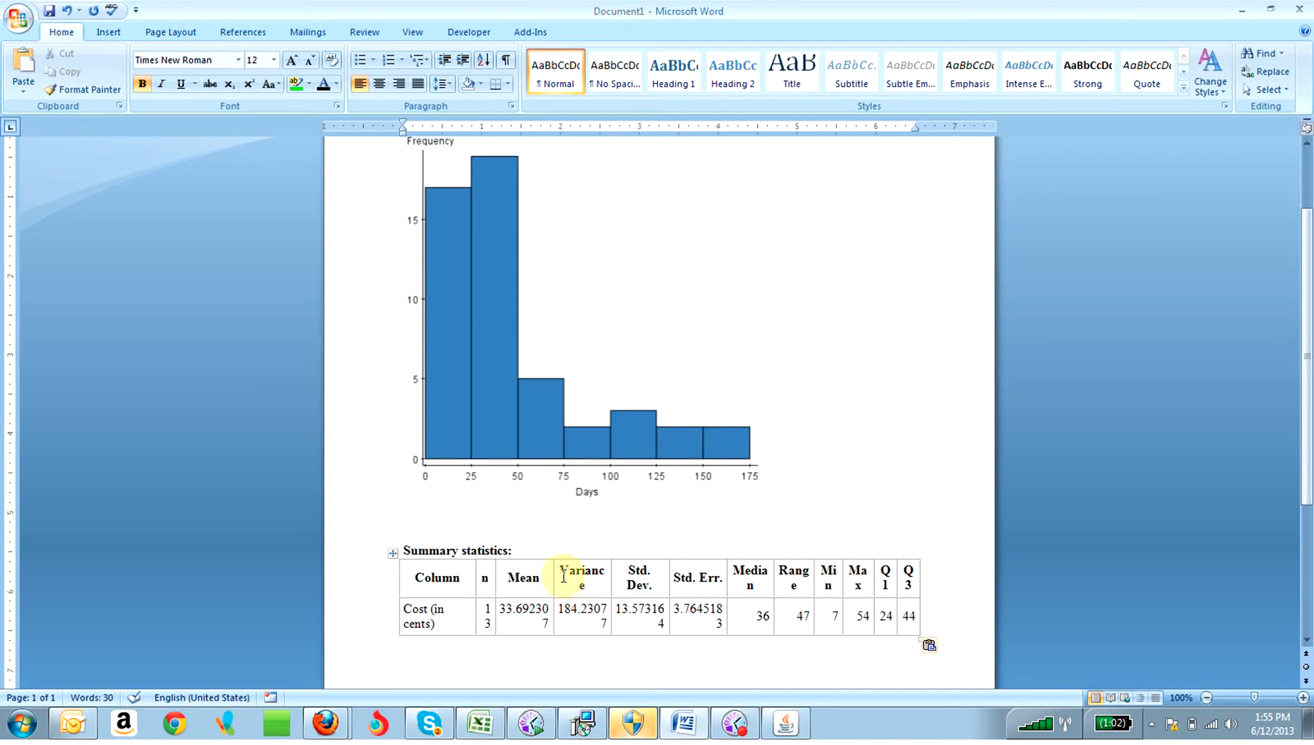
Switch back to StatCrunch and reopen the Chapter 3 data set list through the chapter menu.
click(326, 722)
click(318, 657)
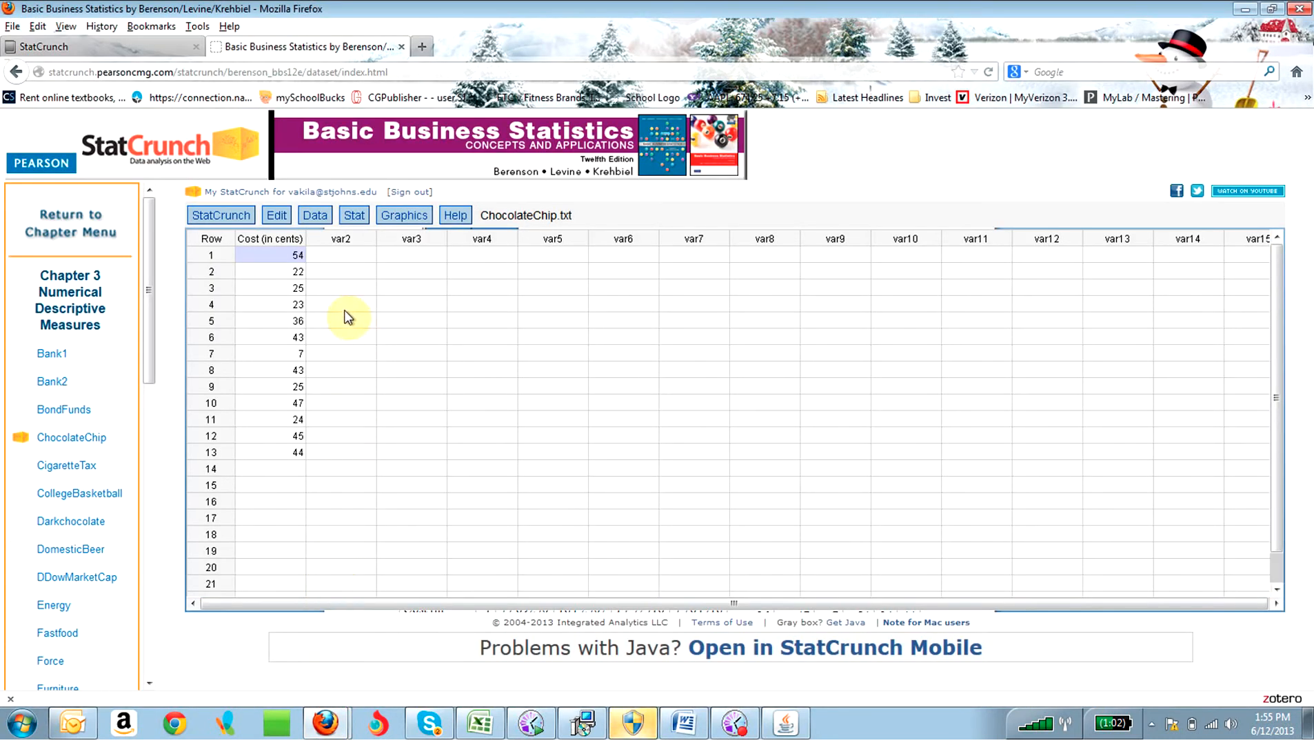
click(72, 230)
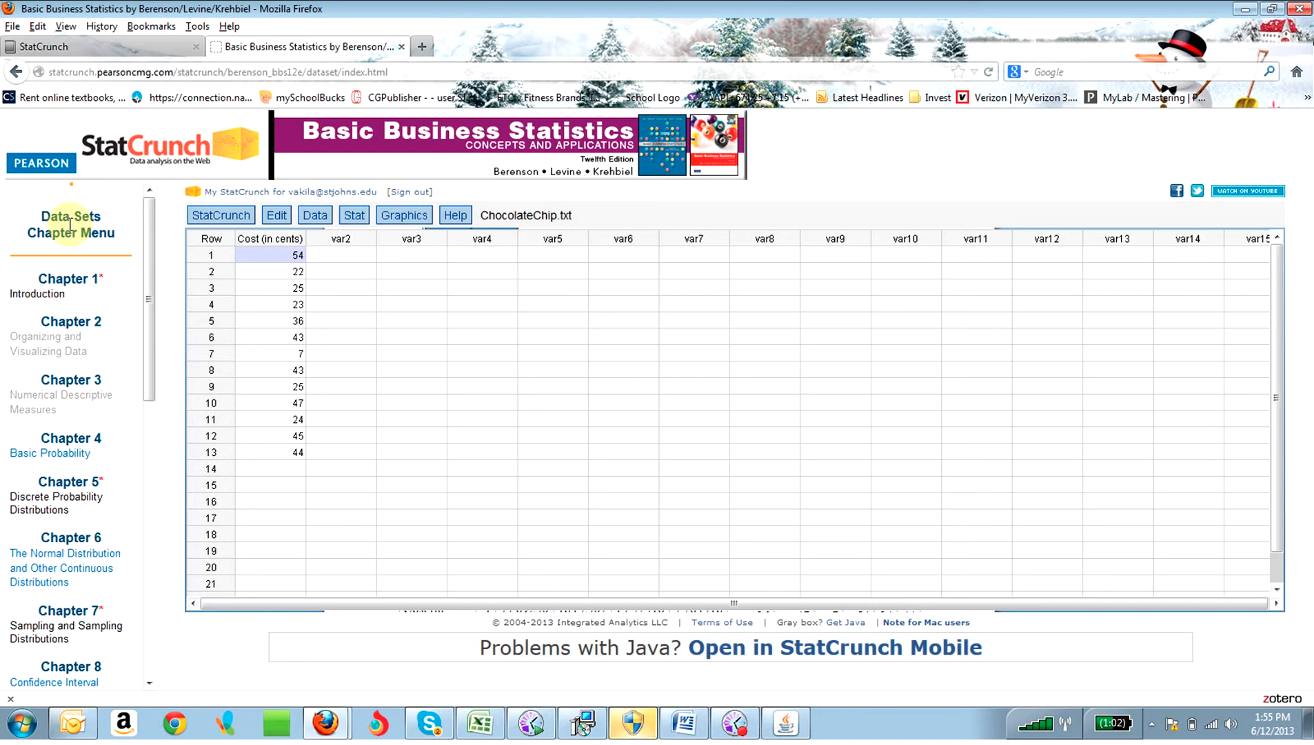
click(63, 398)
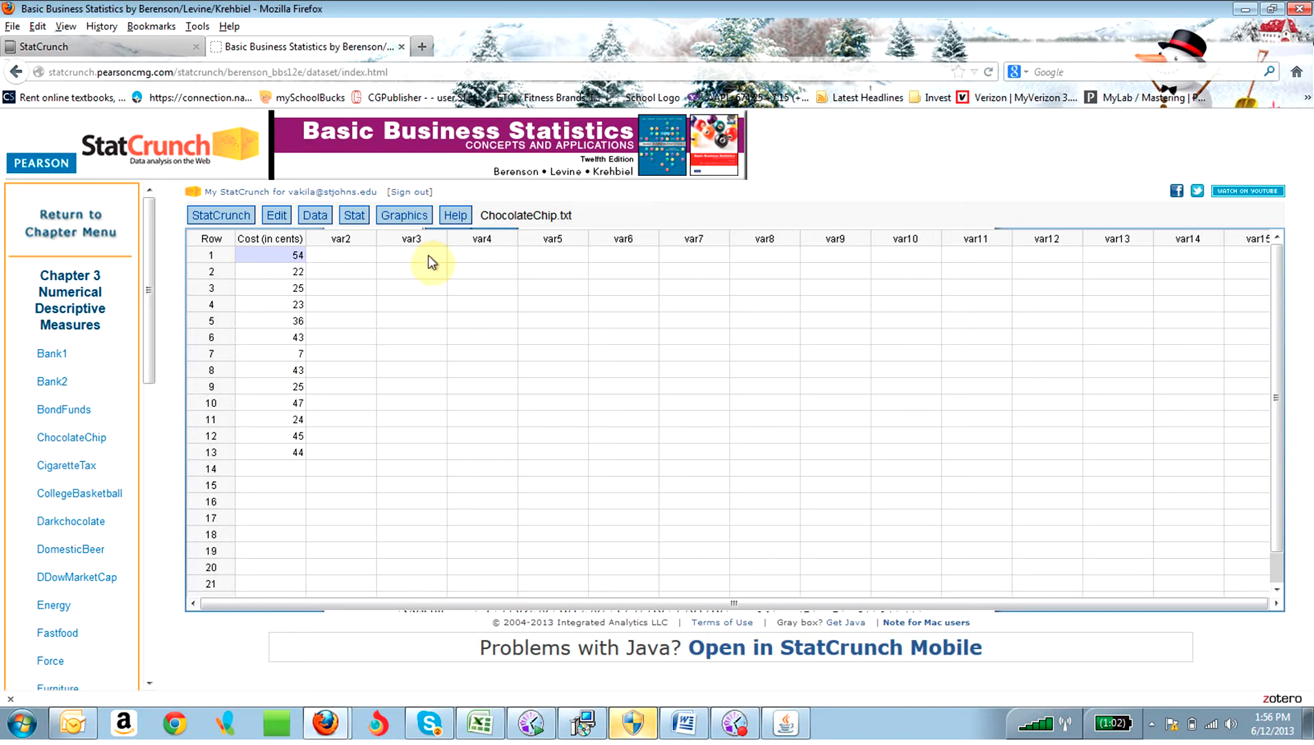
Switch to the Excel workbook and copy the cereal table with Cereal, Calories and Sugar columns, A1:C8 on the Problem 3.46 sheet.
click(481, 721)
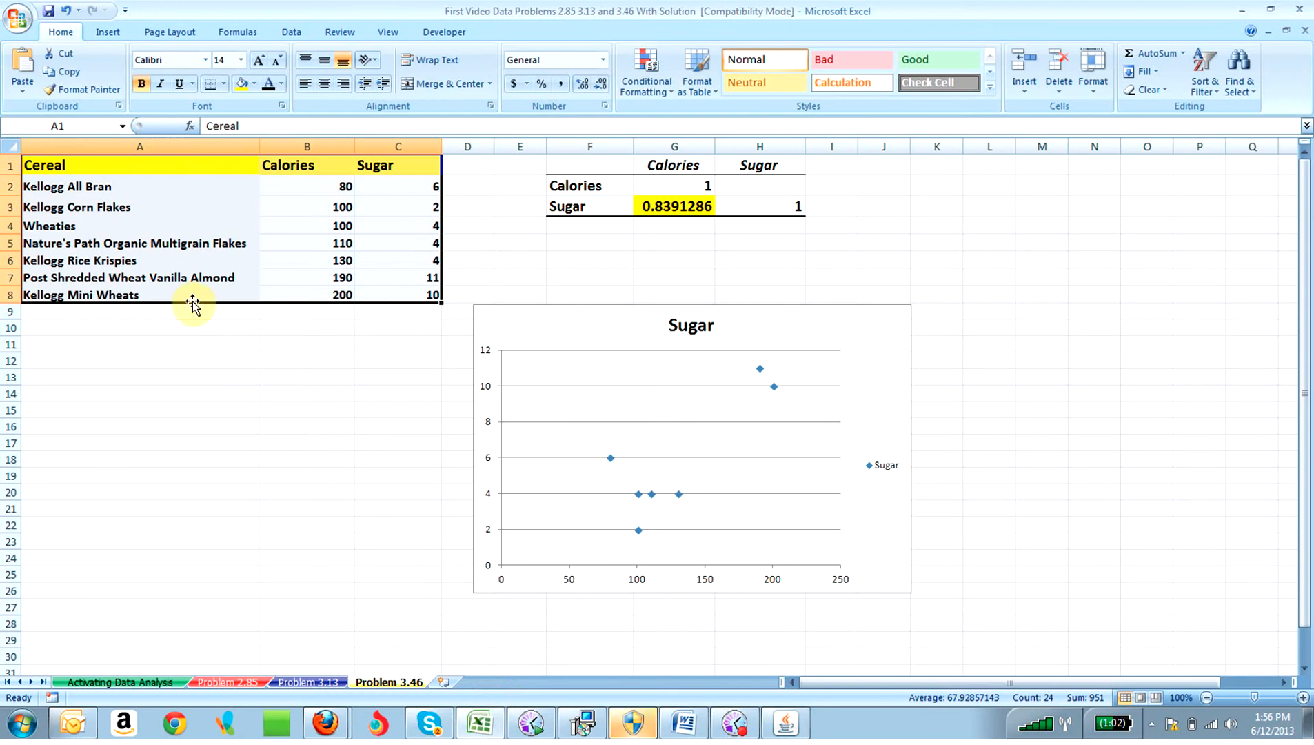
drag(91, 167, 398, 291)
right_click(322, 255)
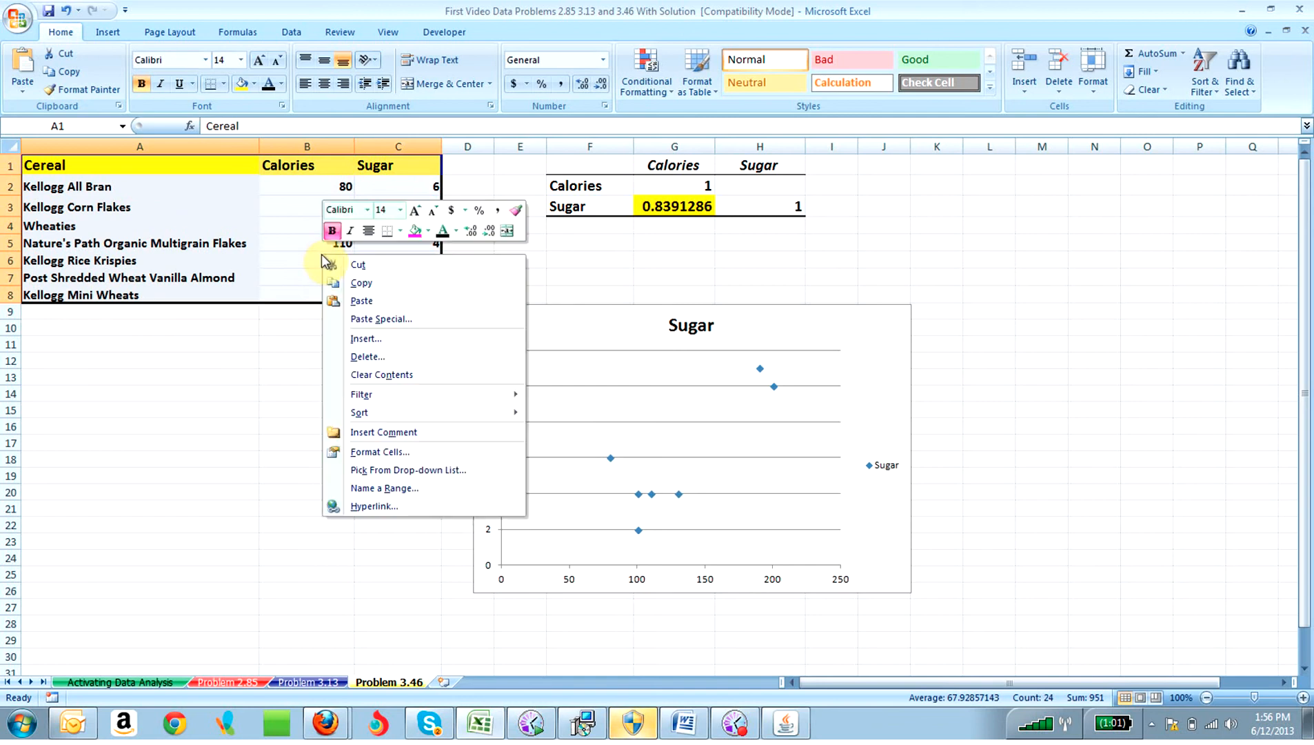
click(348, 283)
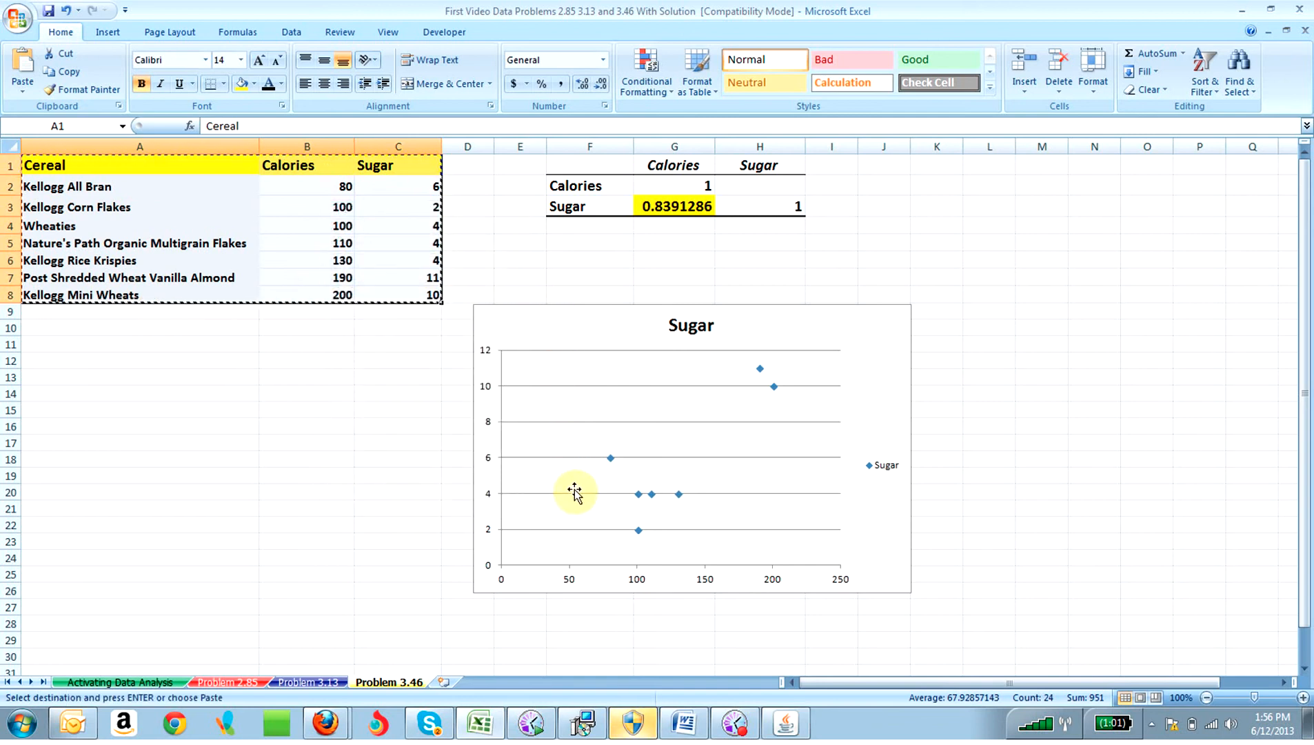
Switch back to StatCrunch in Firefox and paste the copied cereal table into the data grid starting at var5, row 1.
mouse_move(330, 714)
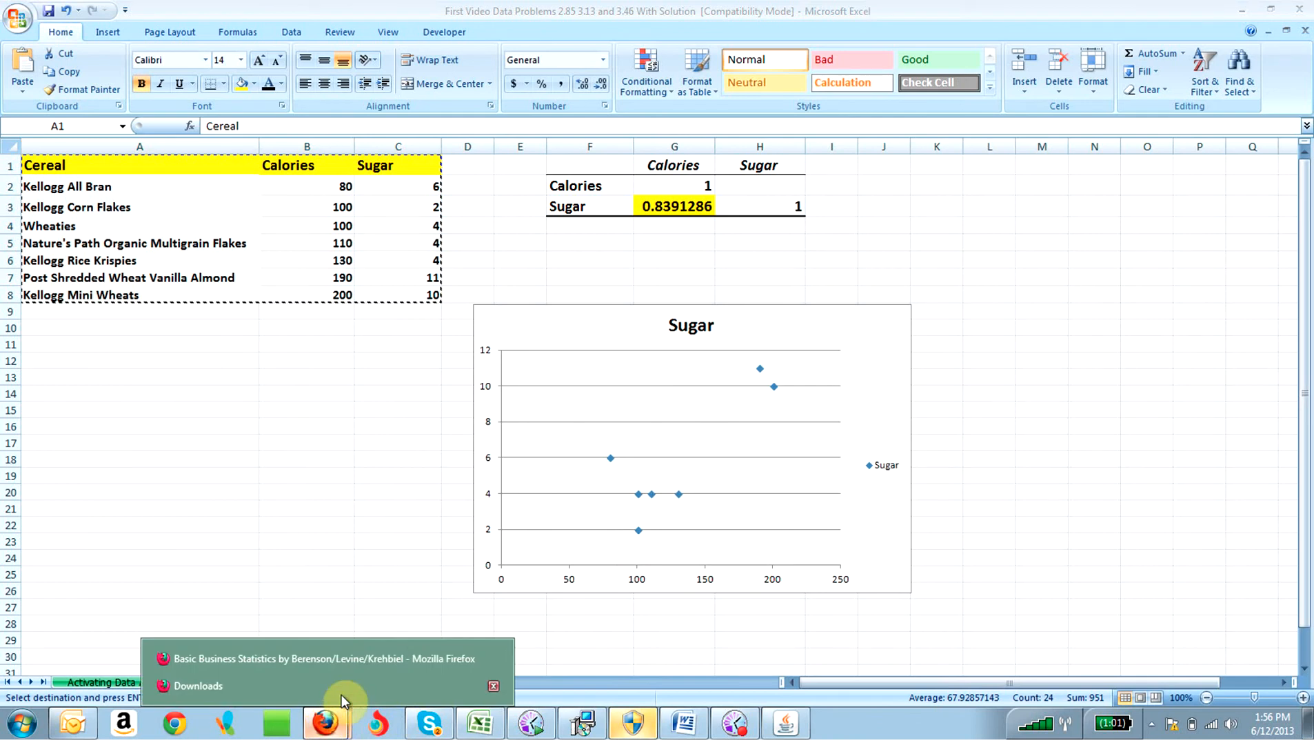
click(370, 657)
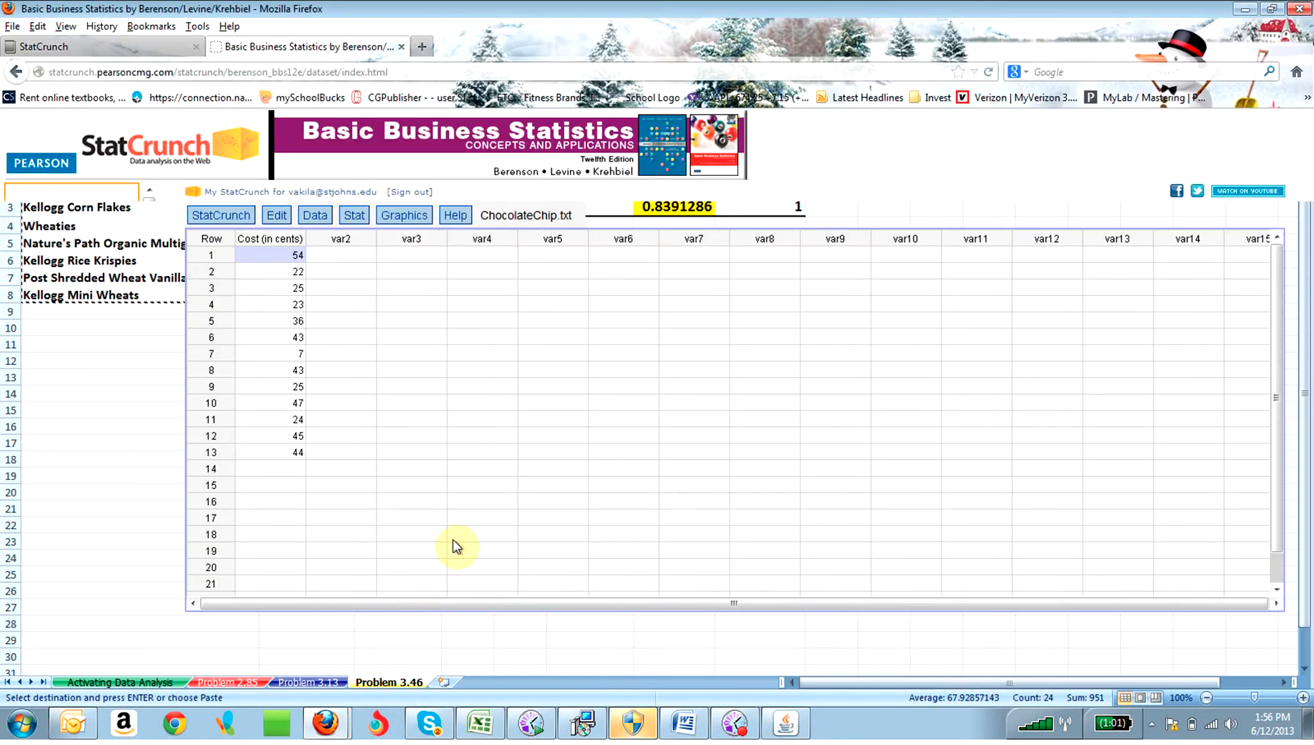
click(566, 255)
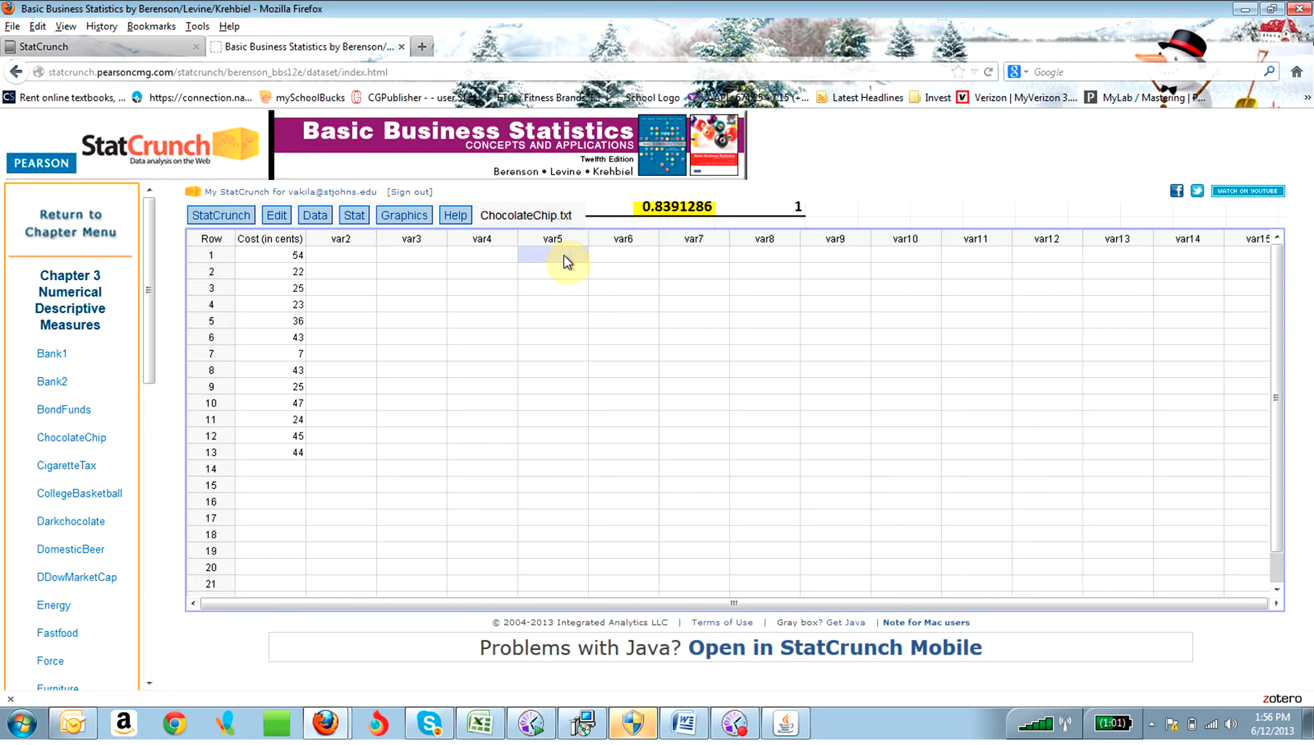
click(275, 214)
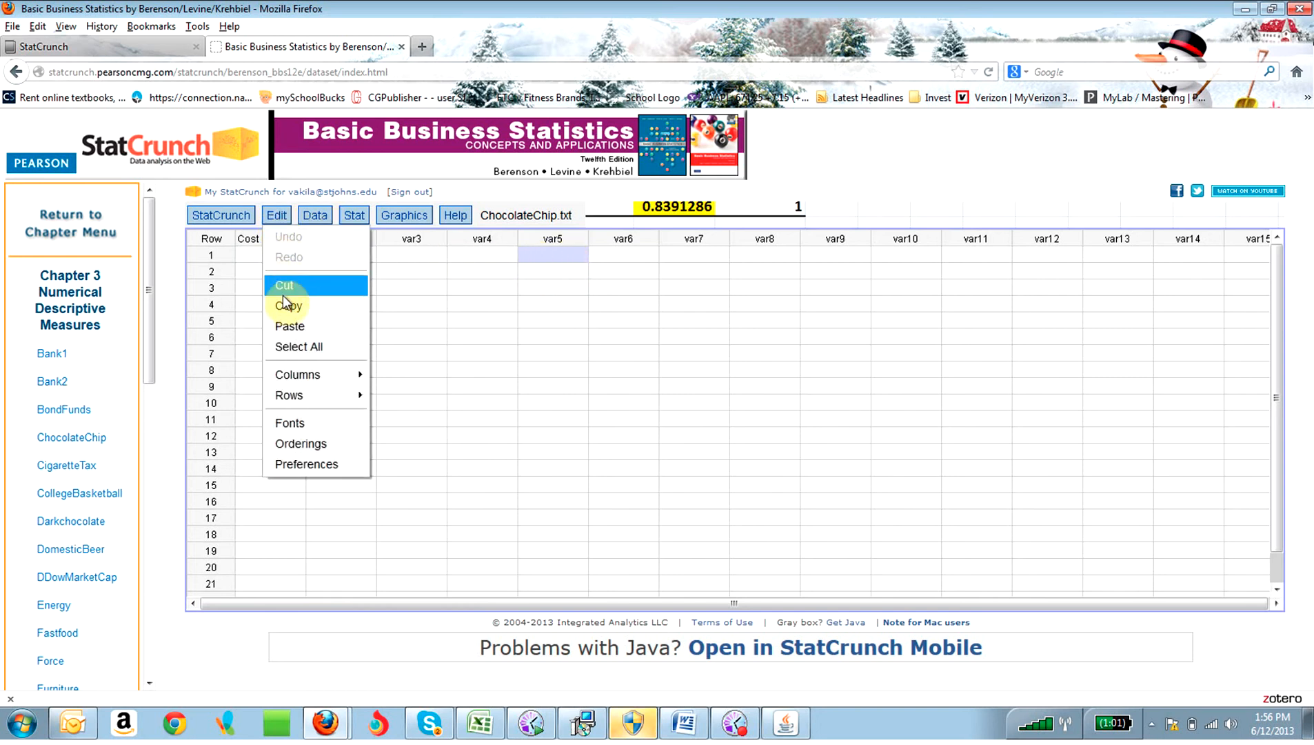
click(287, 326)
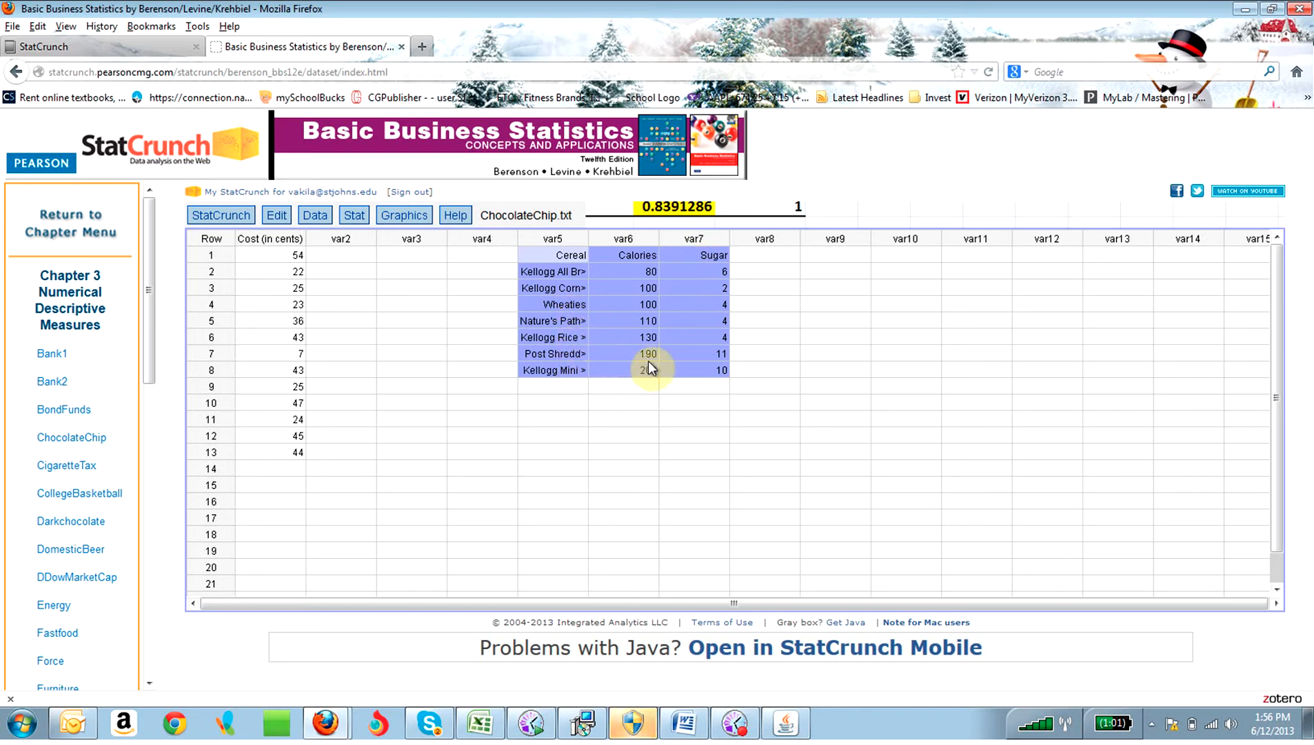
click(754, 308)
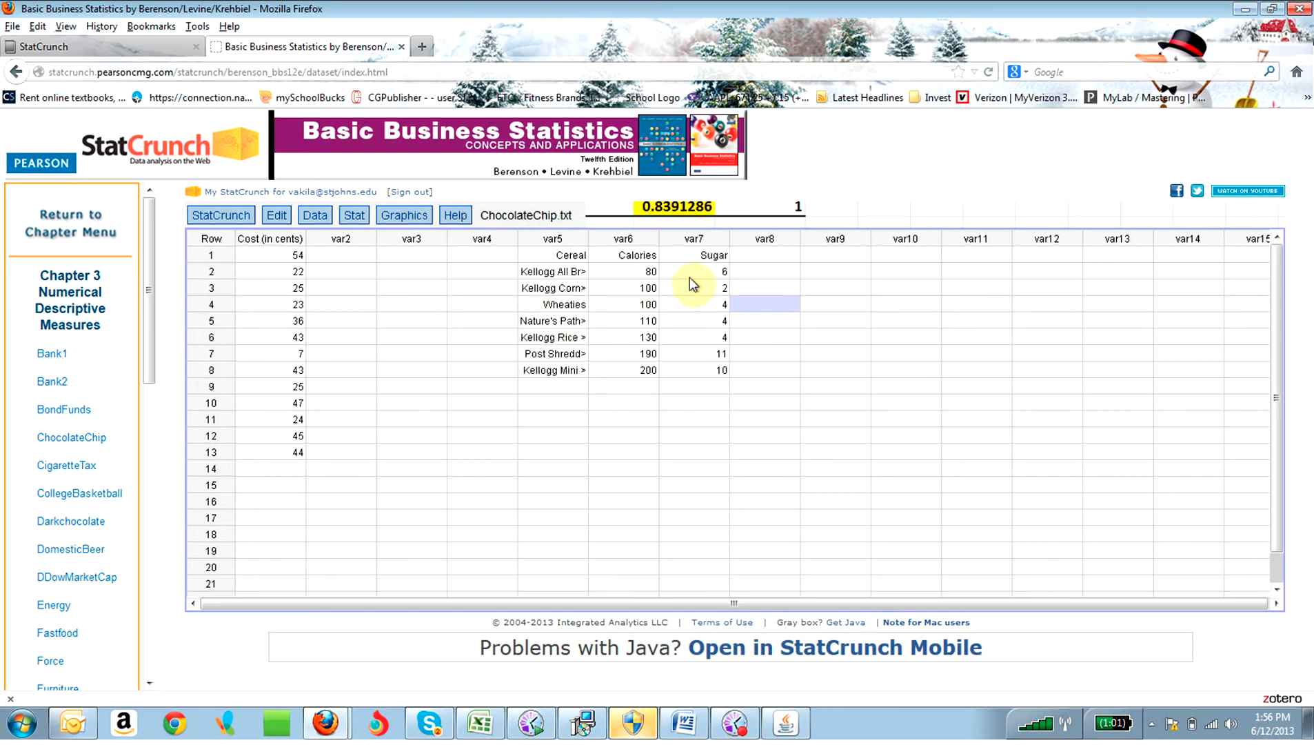
Set up a Scatter Plot with var7 as the X variable and var6 as the Y variable.
click(399, 215)
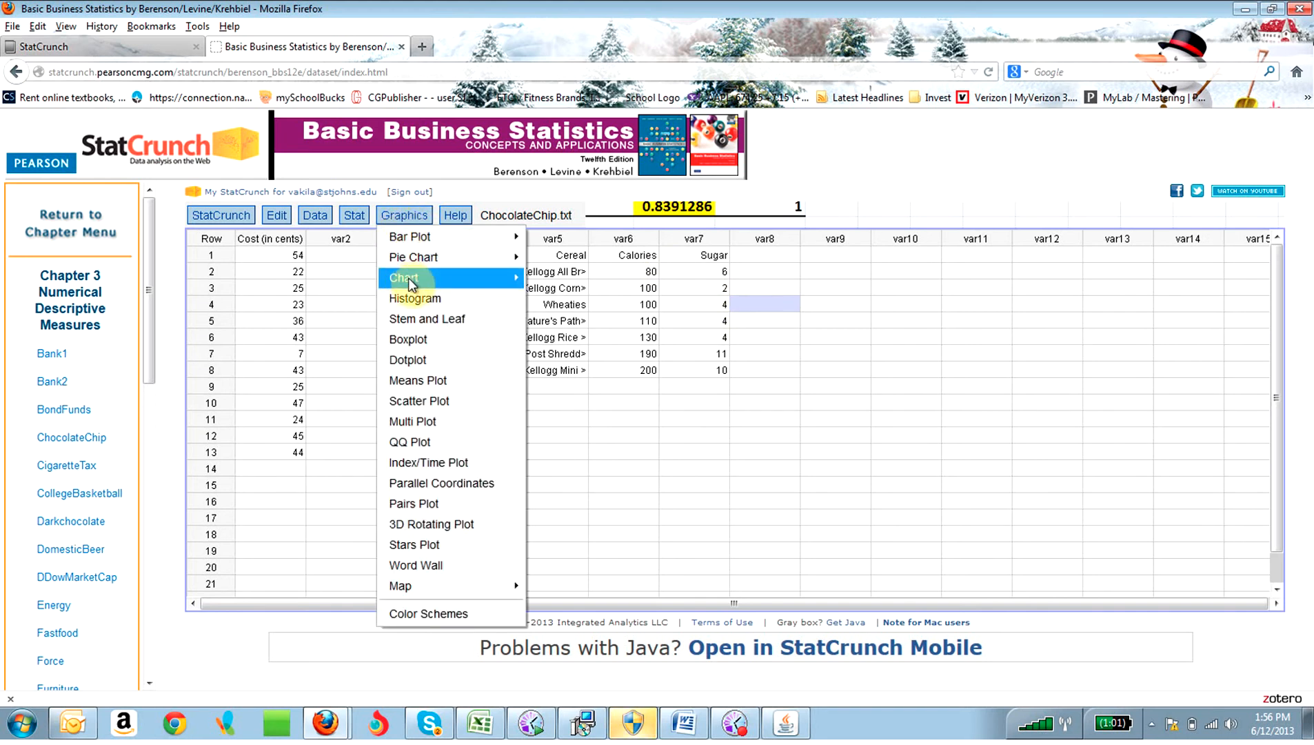
mouse_move(410, 279)
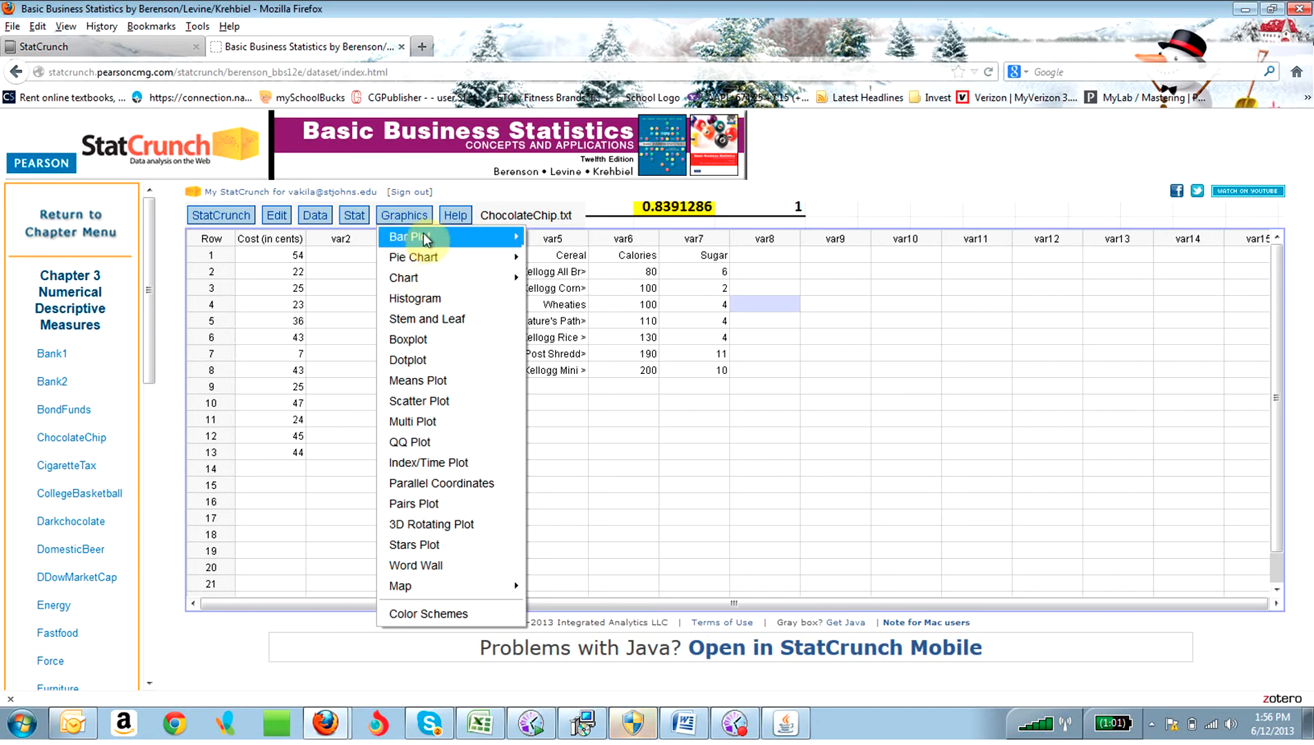
mouse_move(426, 239)
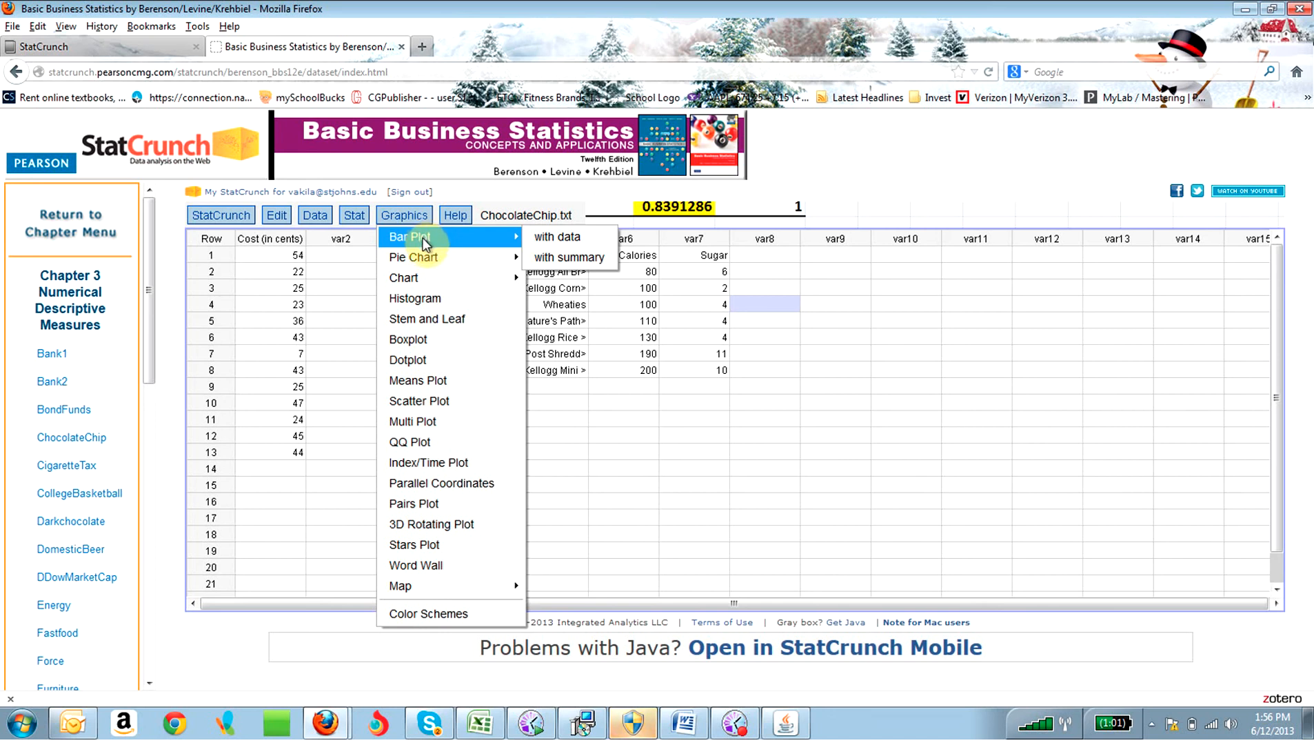
click(423, 404)
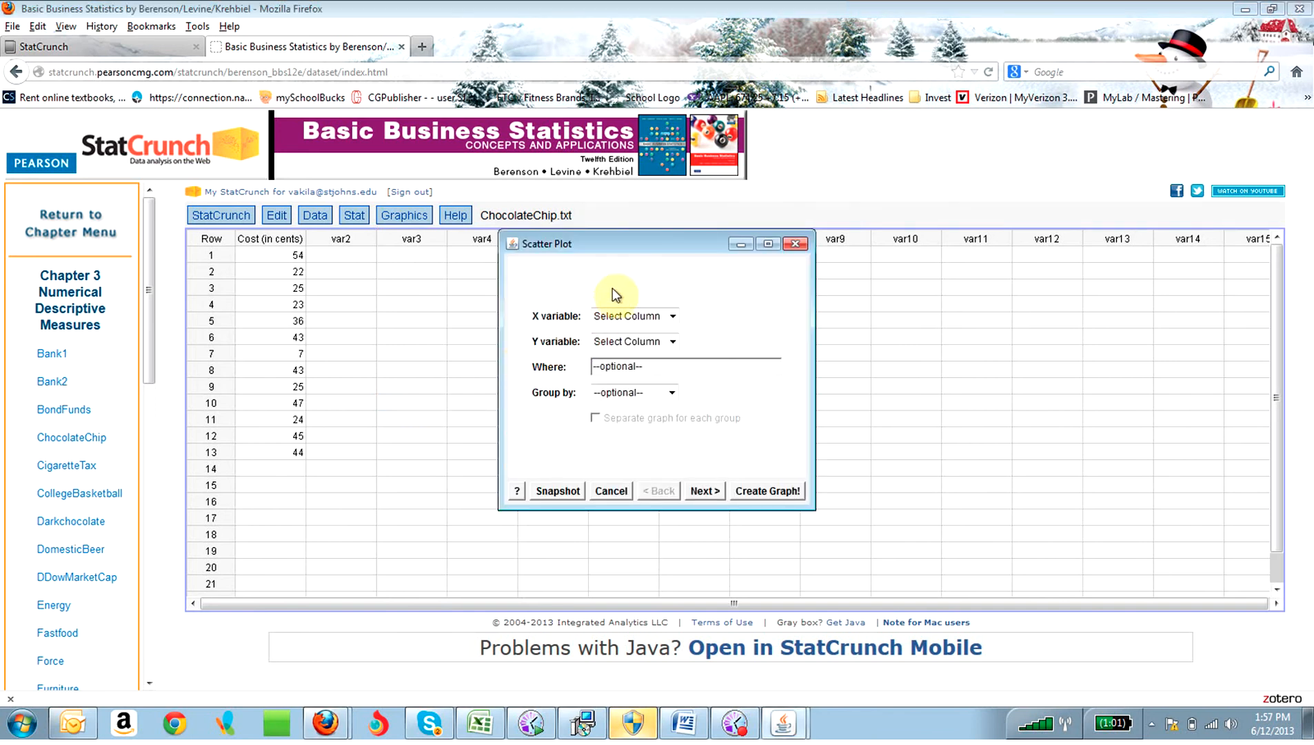
drag(637, 240, 384, 337)
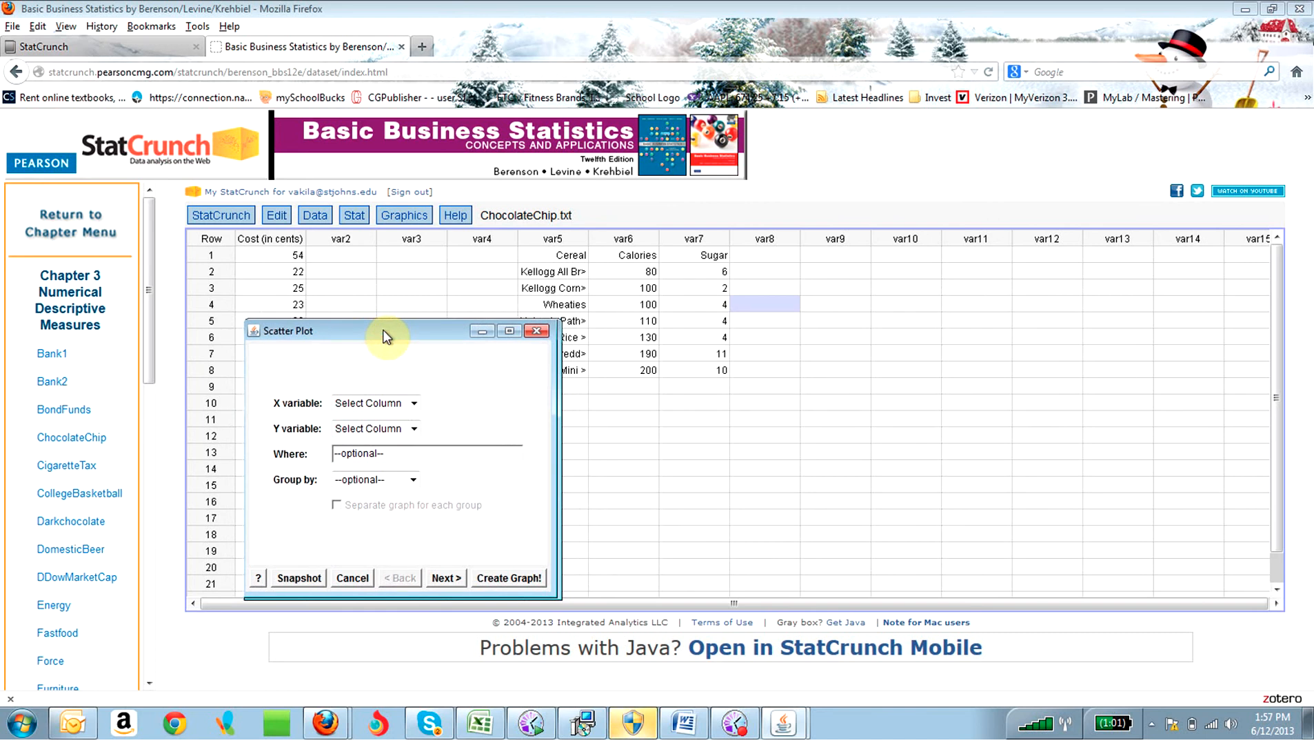
click(419, 406)
click(420, 407)
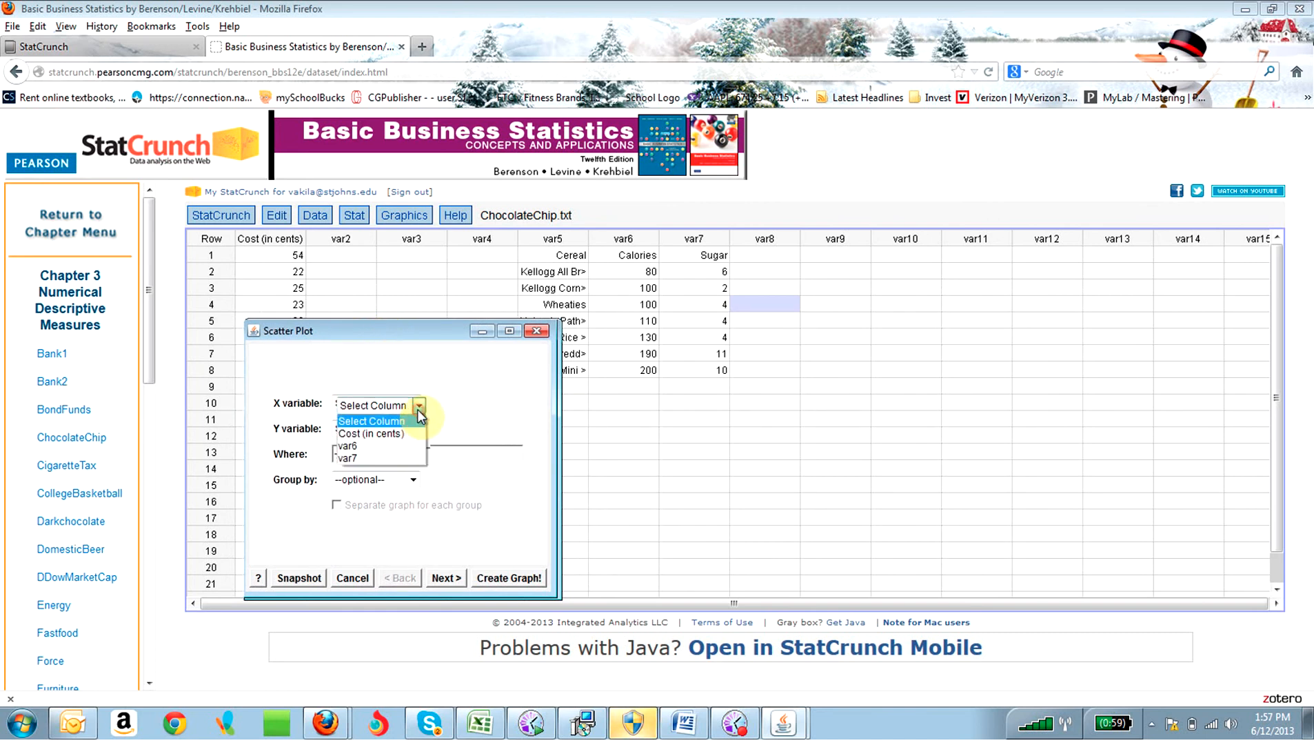
click(369, 457)
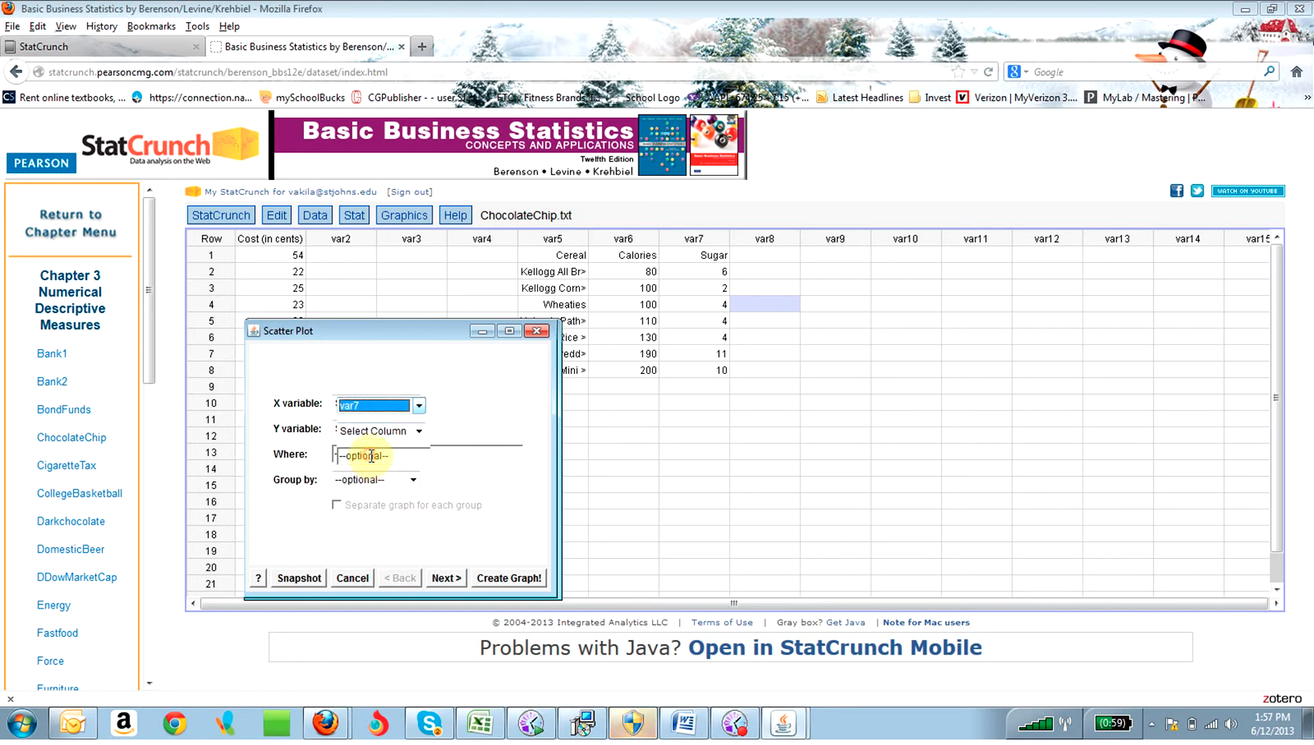
click(417, 432)
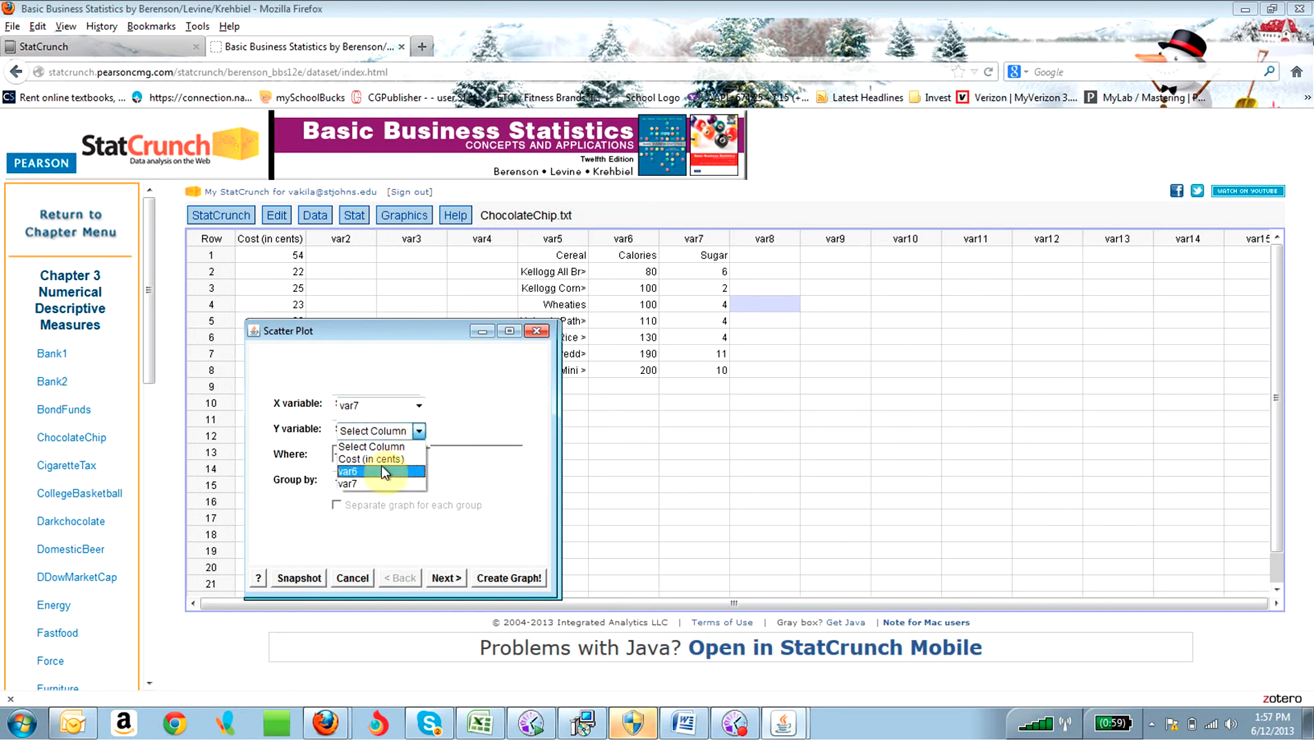
click(378, 471)
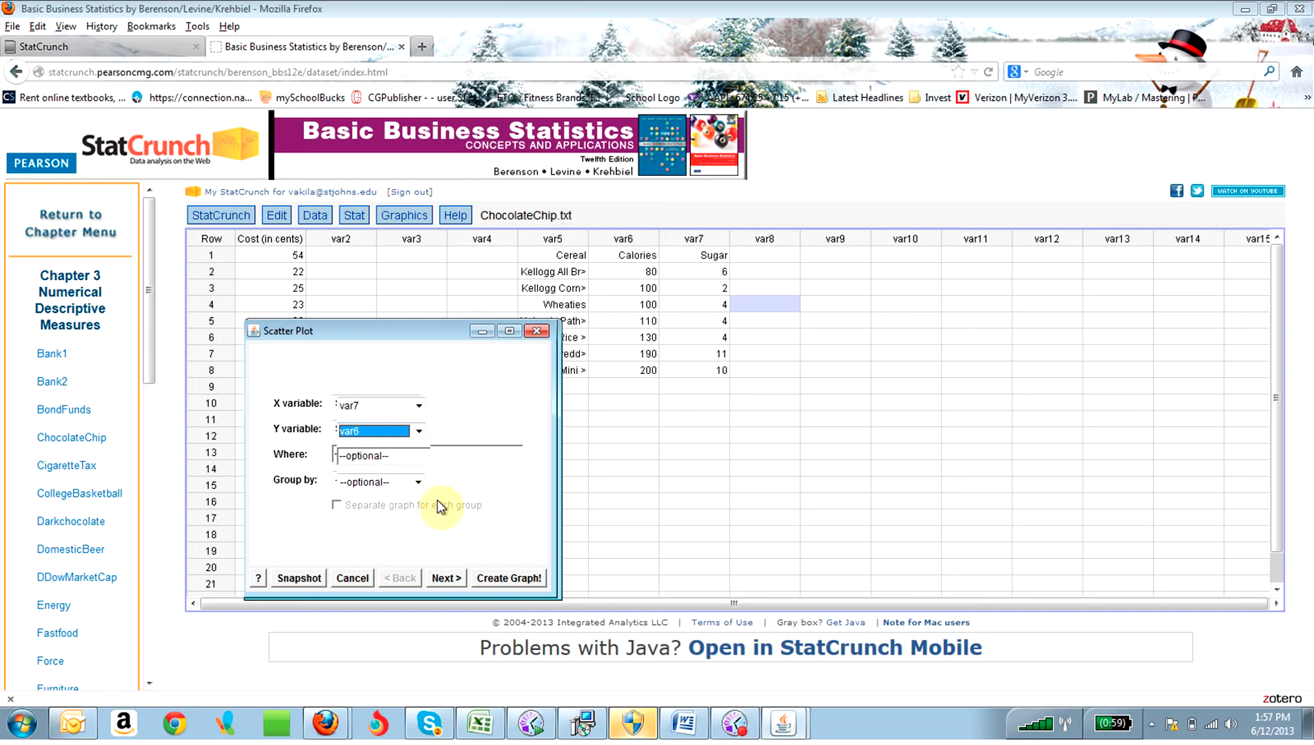
Create the scatter plot showing points only, with axis labels and title left blank, and close the graph window after viewing it beside the data.
click(444, 578)
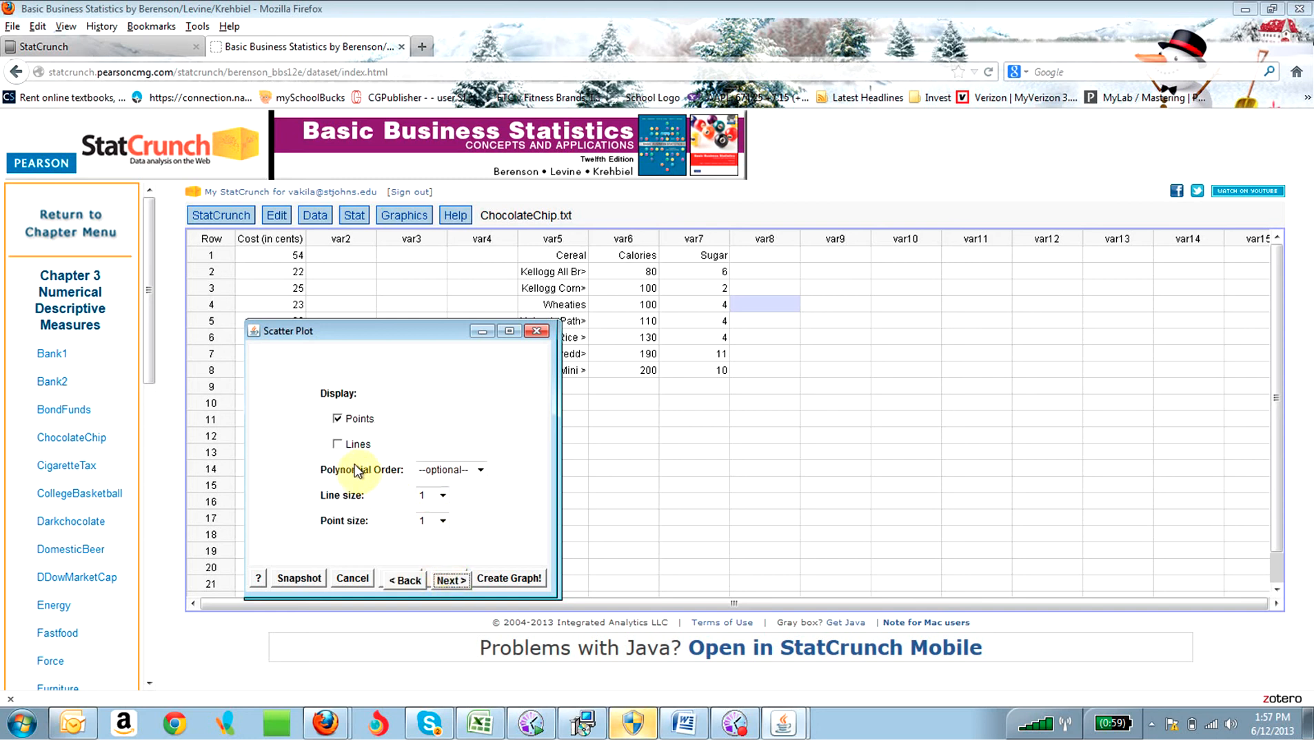
click(450, 578)
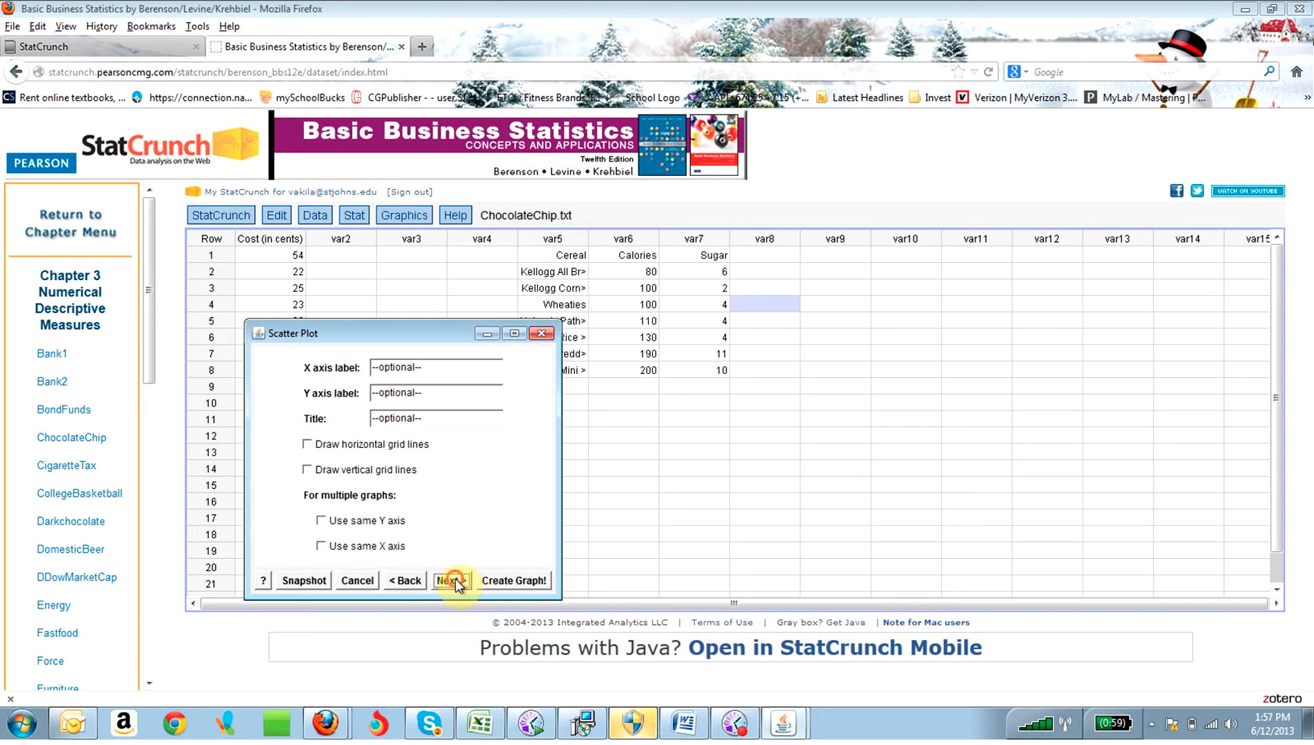
click(455, 579)
click(515, 580)
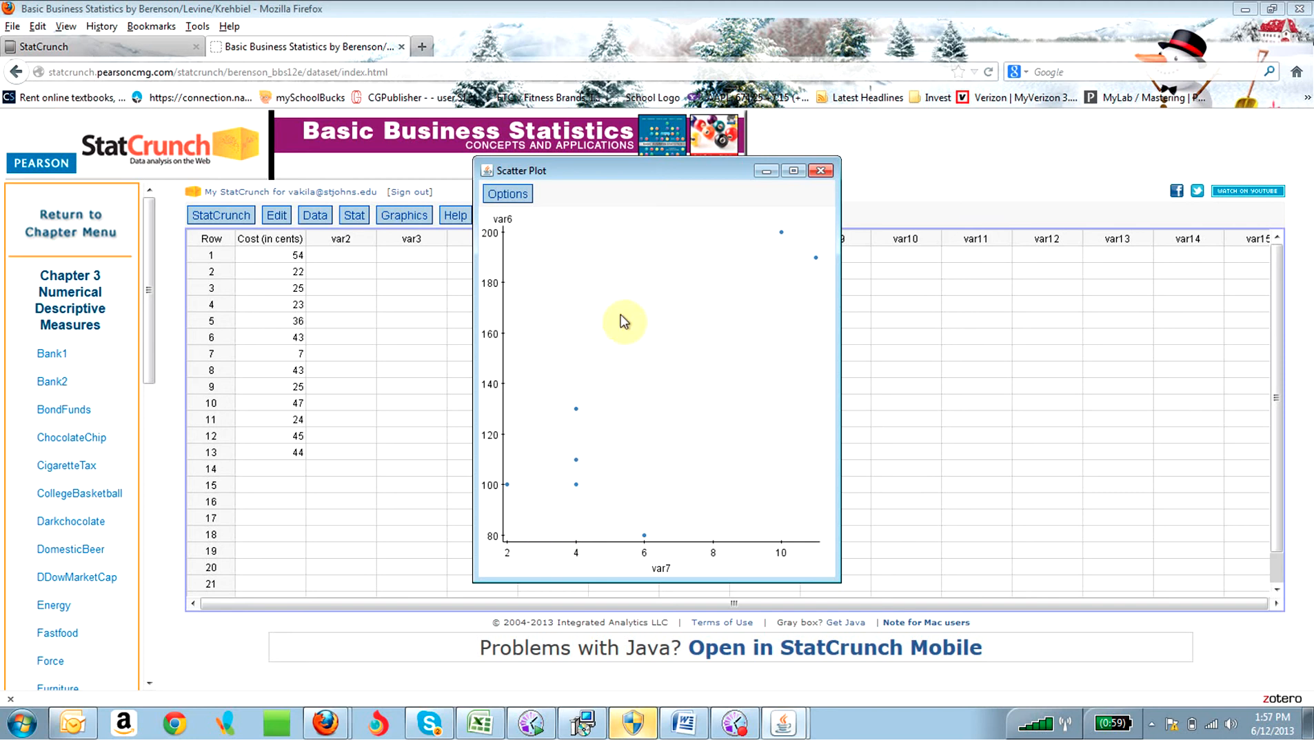
drag(781, 186, 1070, 213)
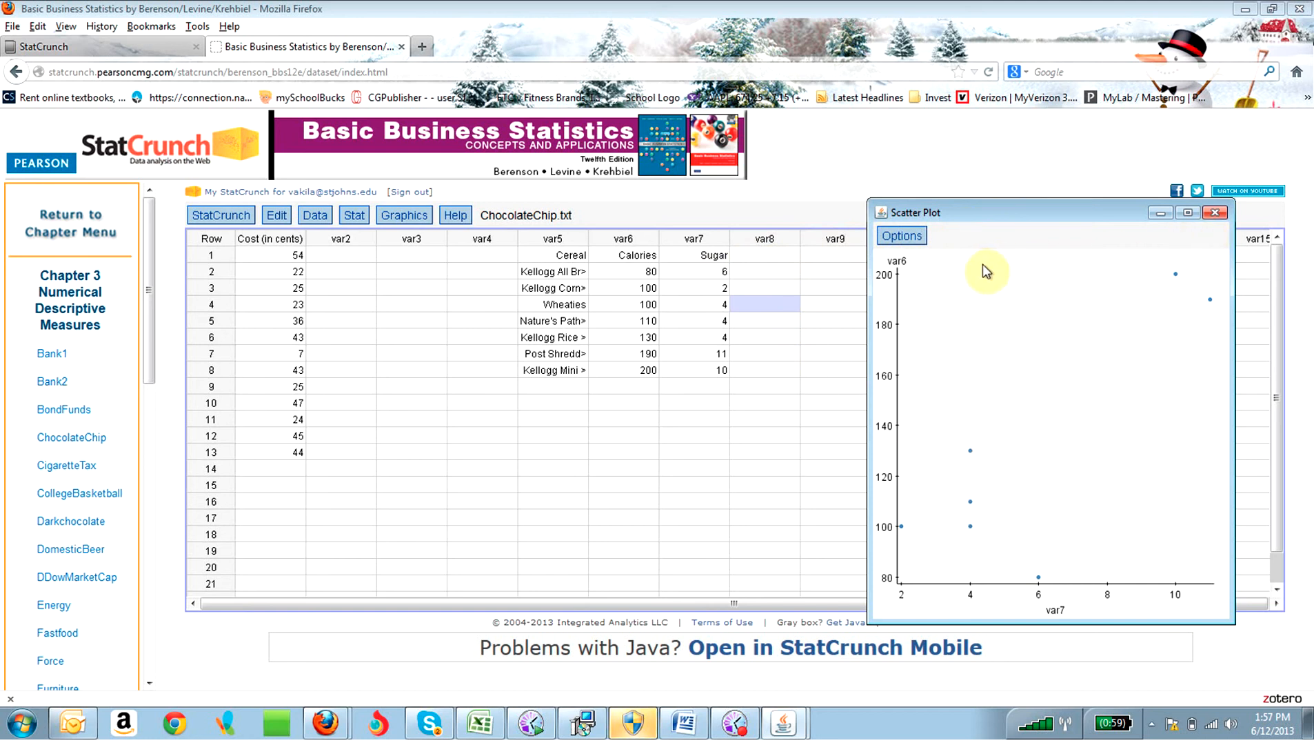
click(1214, 213)
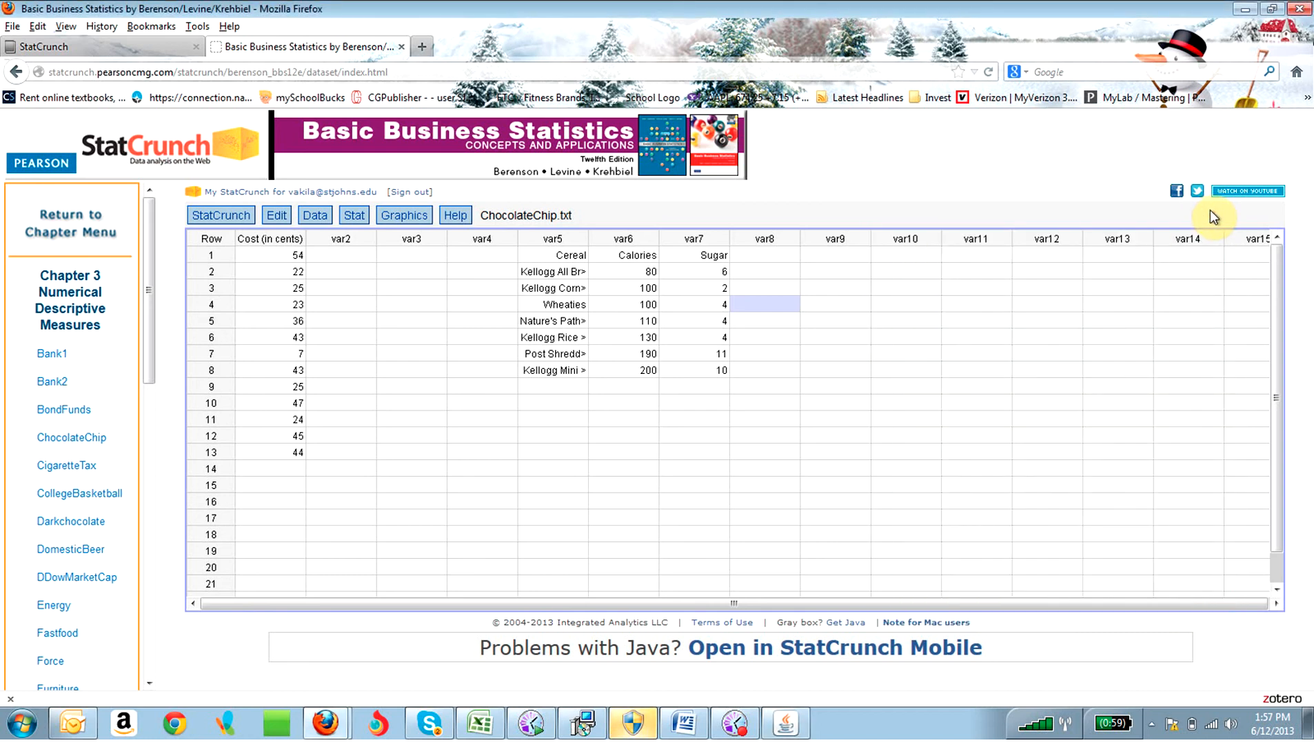
Set up a summary statistics Correlation using columns var6 and var7, with the dialog moved clear of the cereal data.
click(382, 217)
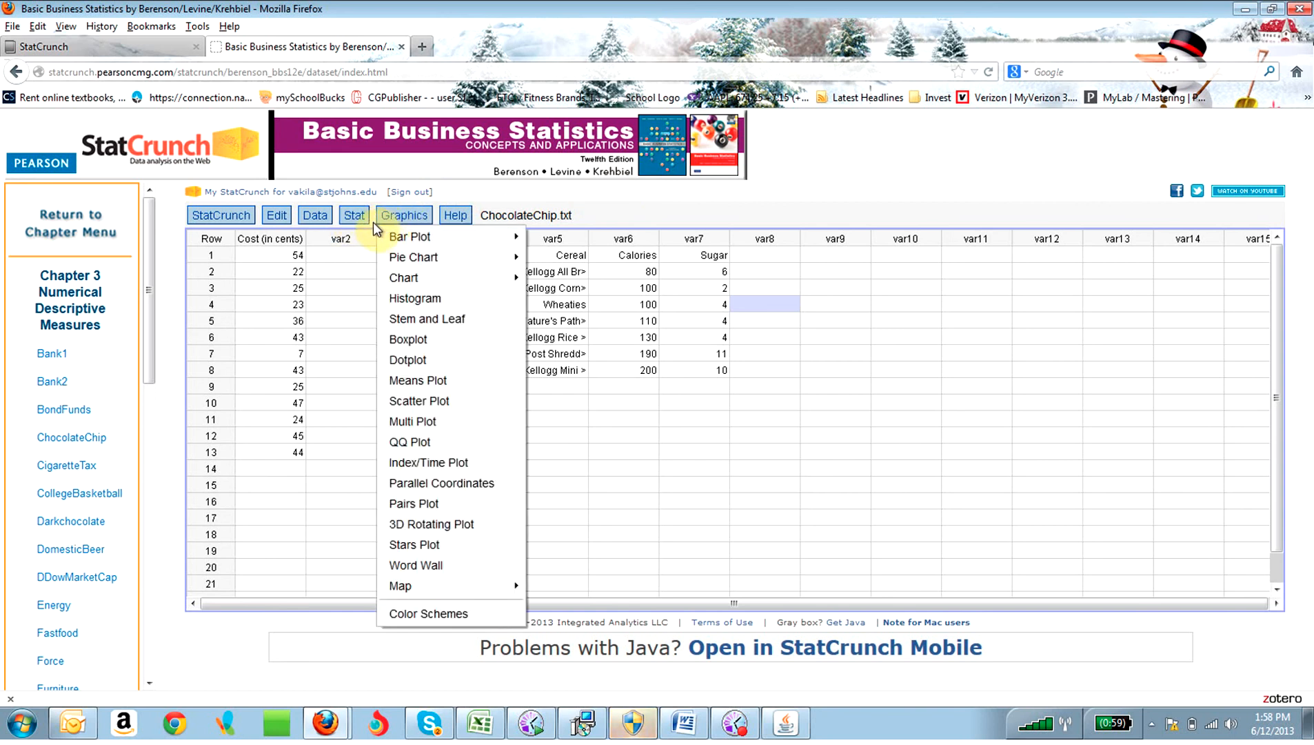
click(355, 217)
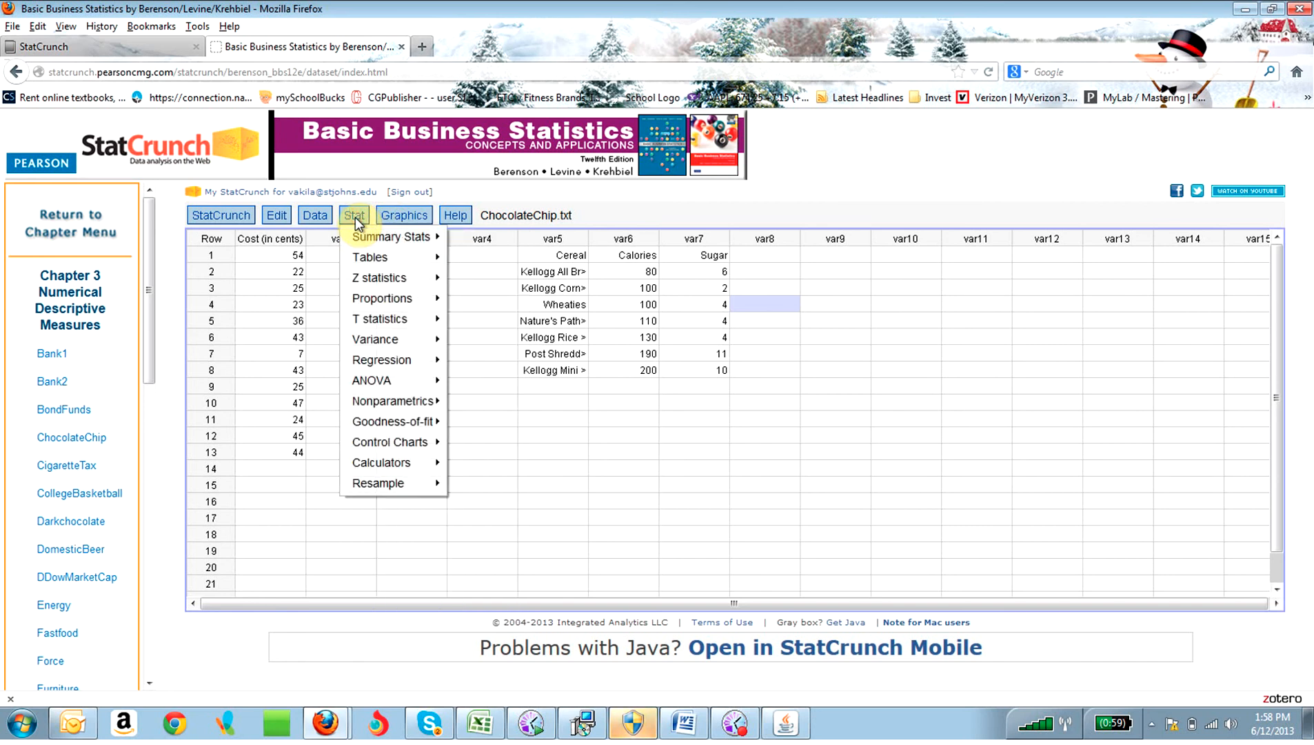
mouse_move(362, 237)
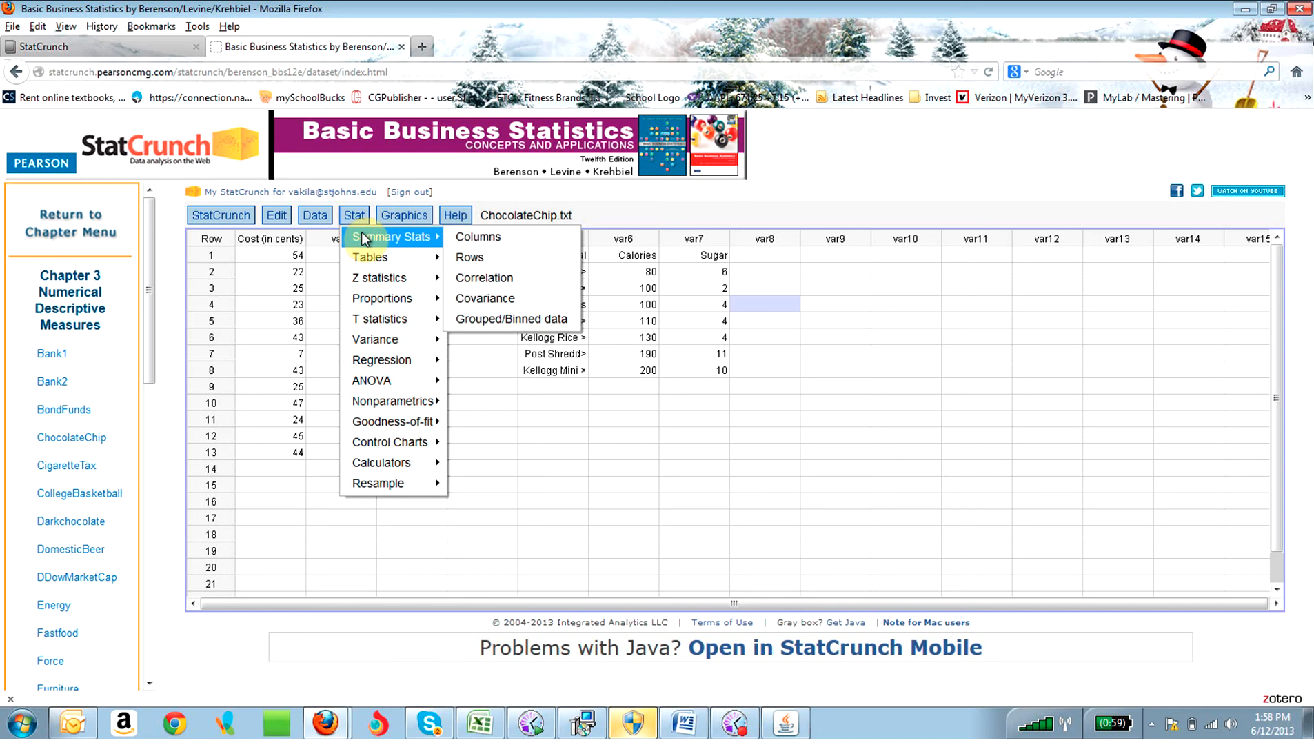
click(469, 280)
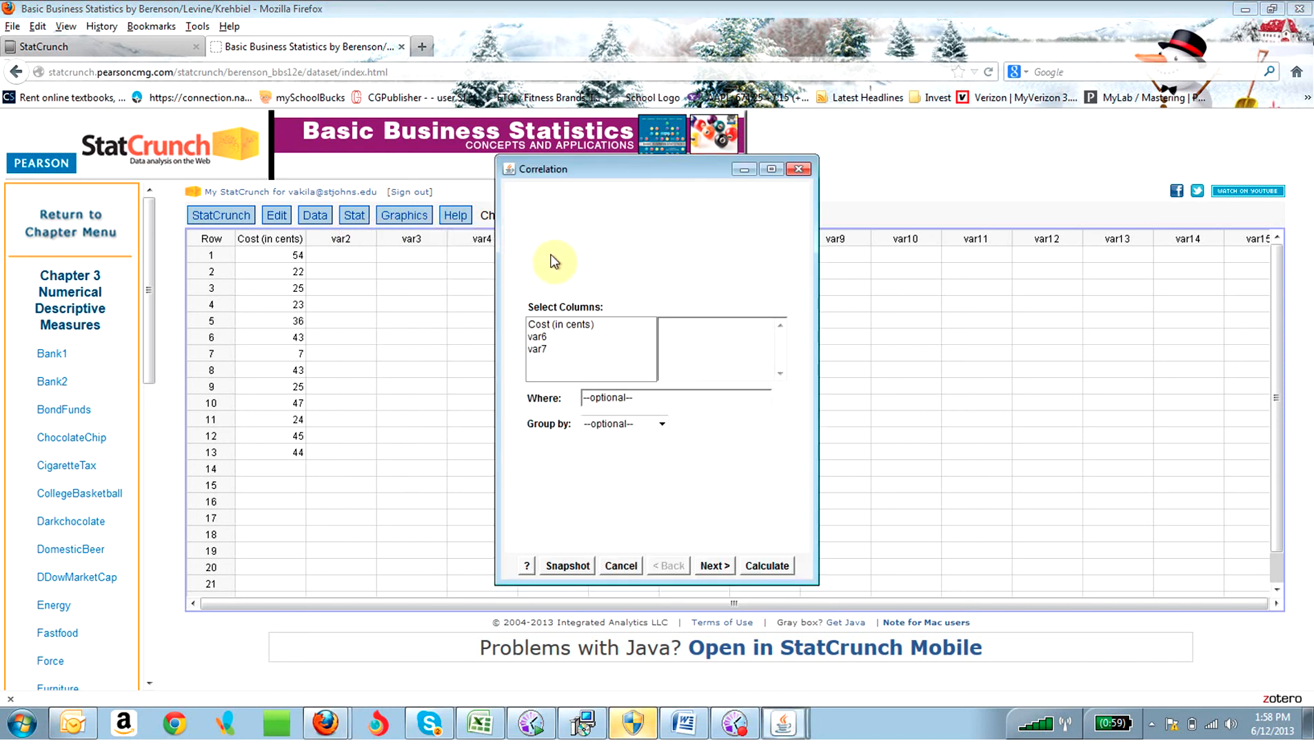
click(550, 338)
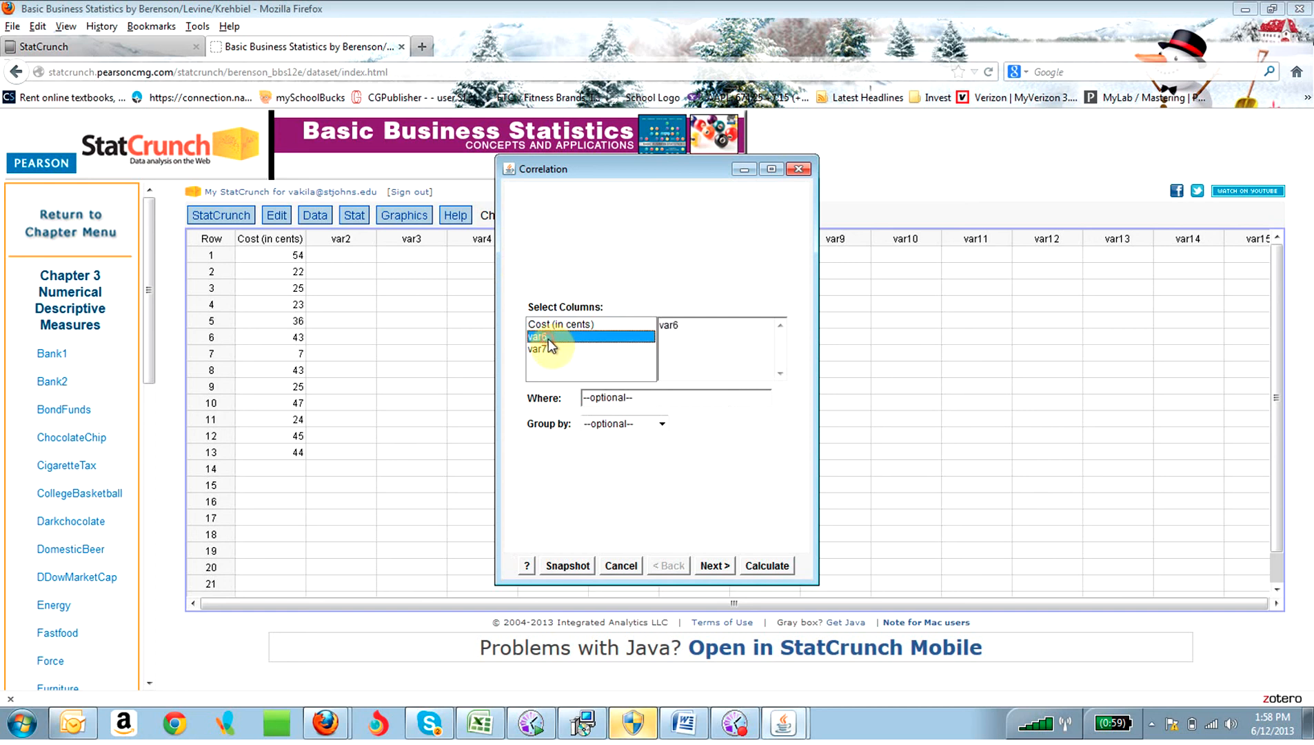
ctrl+click(565, 348)
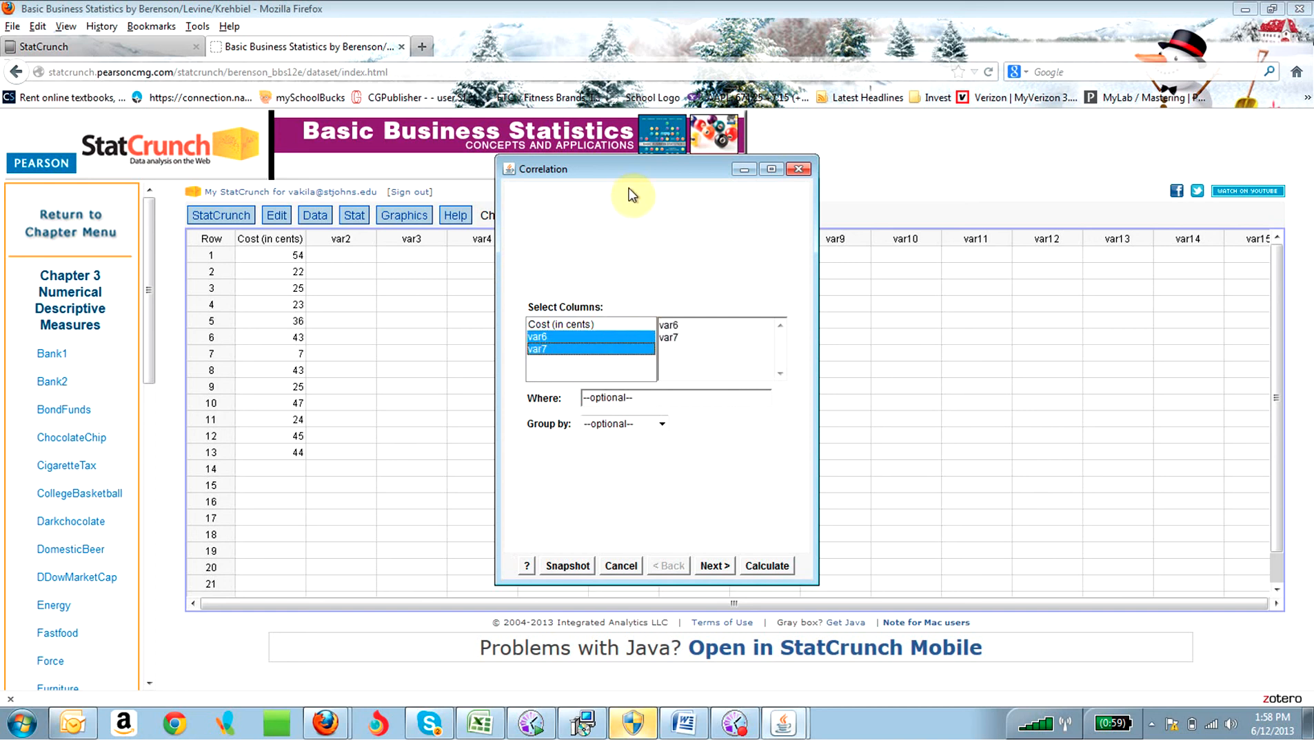
drag(631, 166, 908, 184)
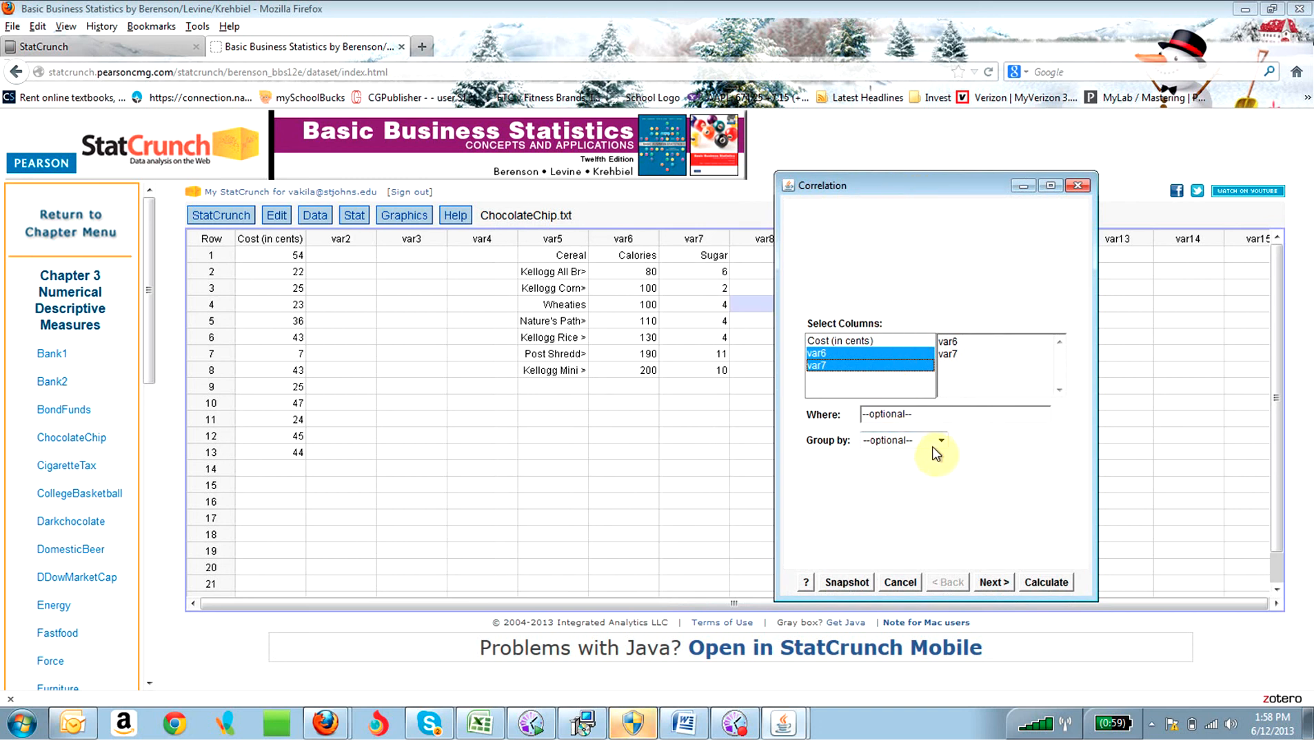
Set the correlation matrix to display the correlation of a column with itself, leaving the two-sided P-value and duplicate correlation values off.
click(992, 581)
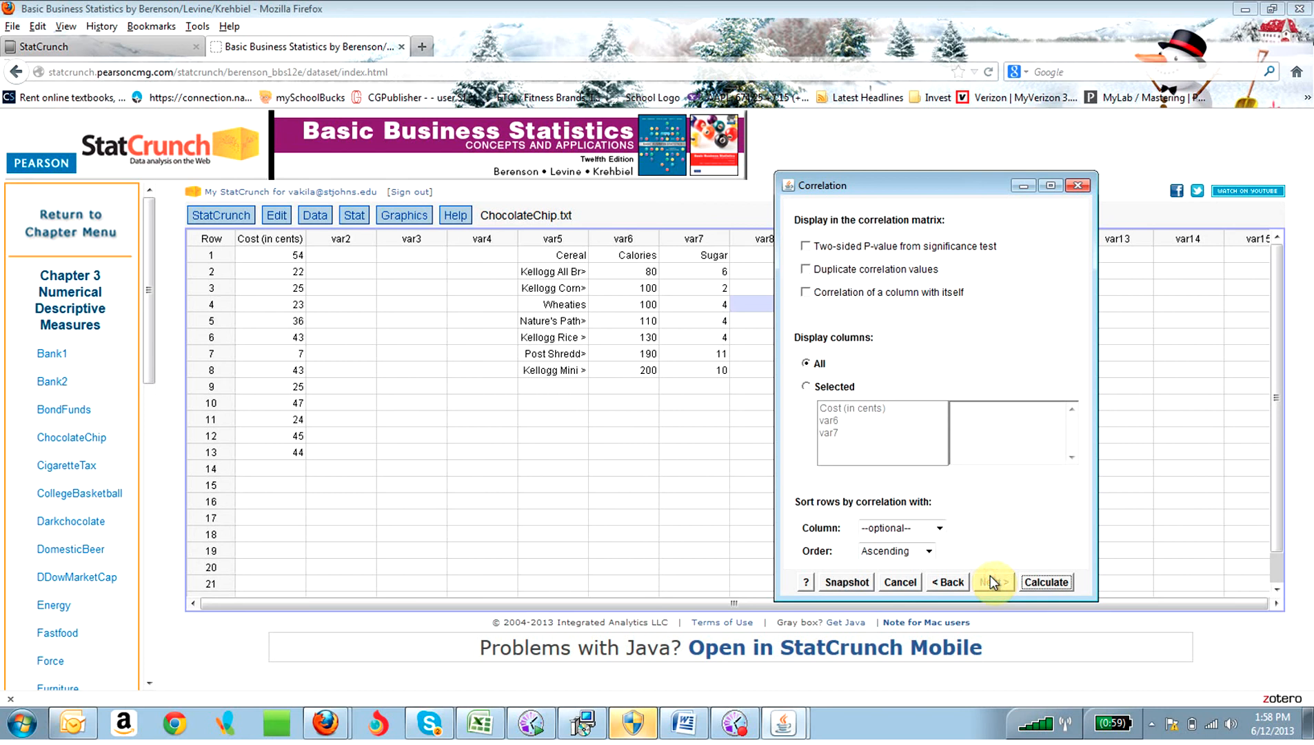
click(807, 293)
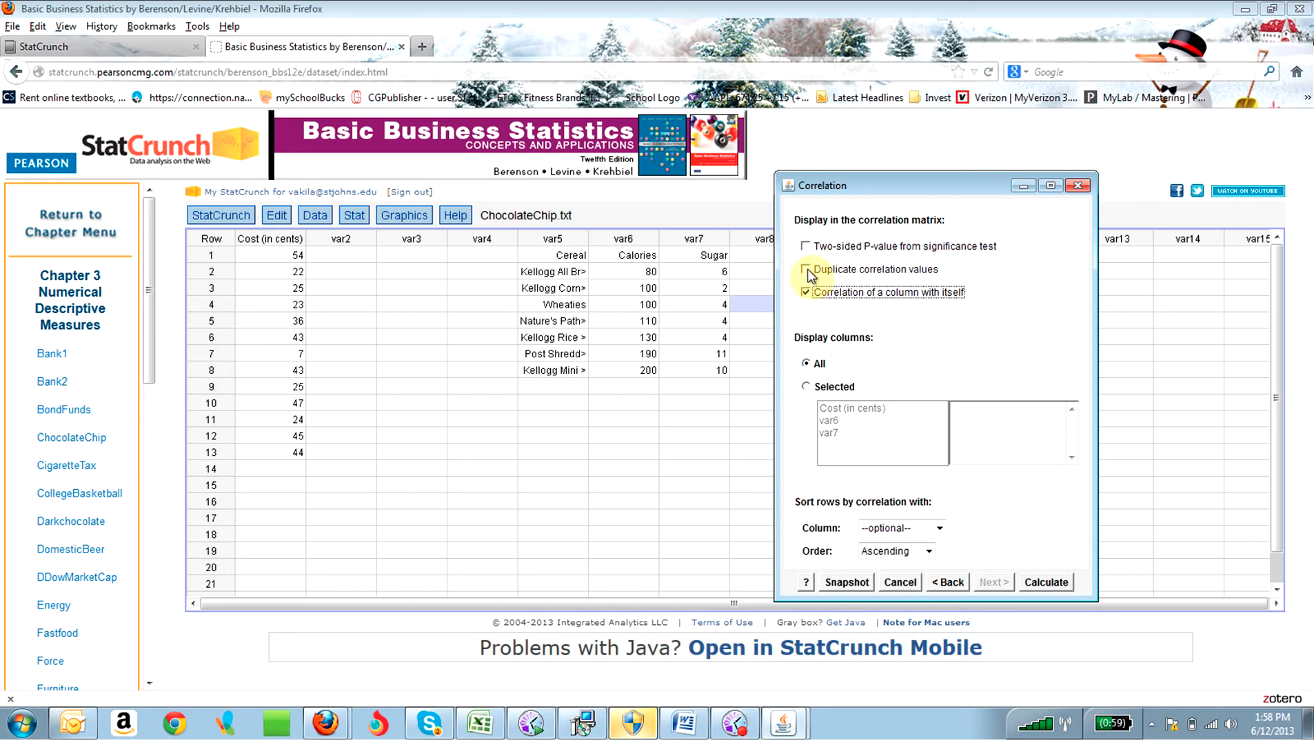
click(806, 270)
click(803, 245)
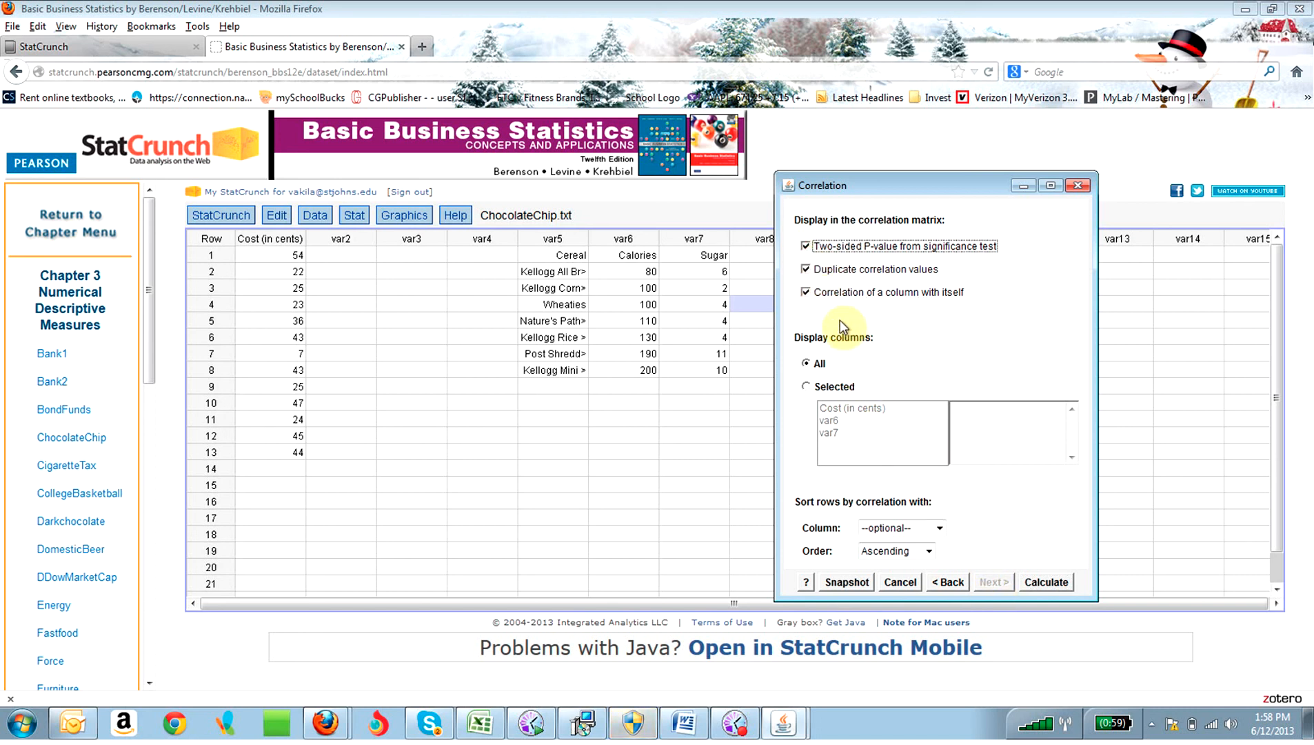
click(810, 249)
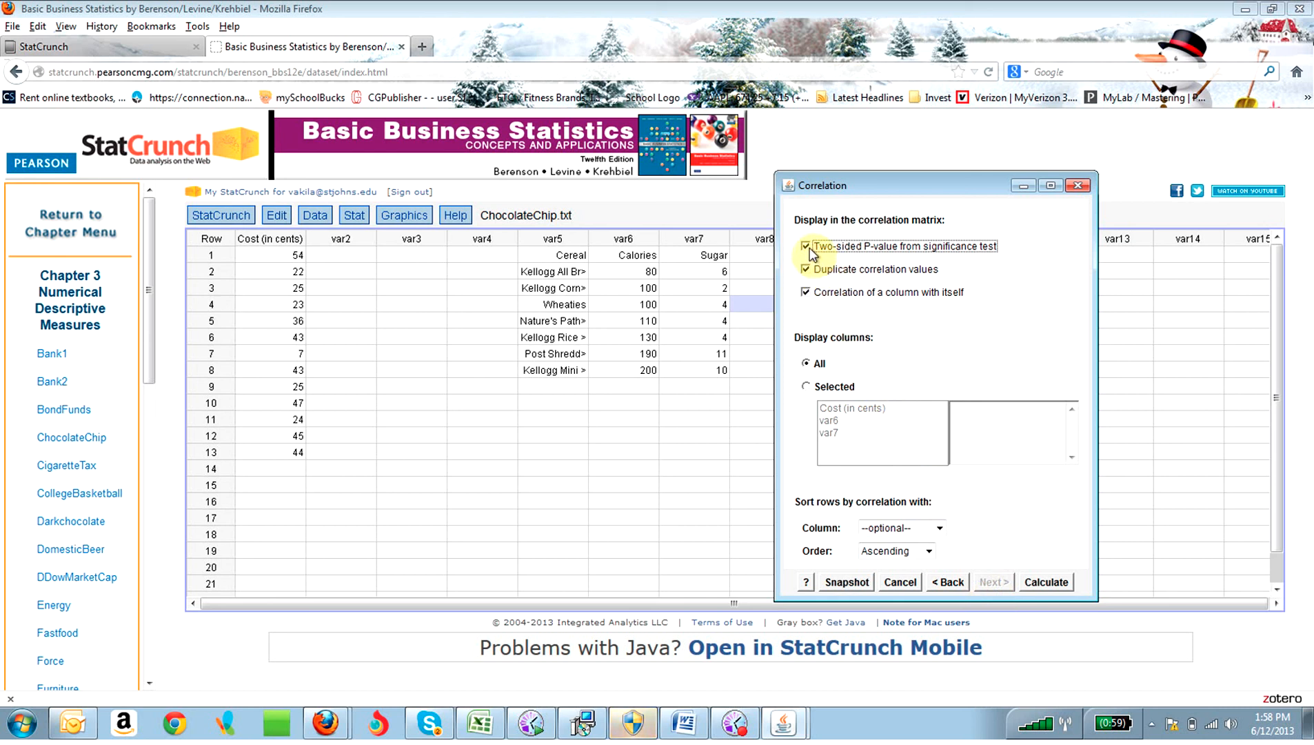
click(808, 270)
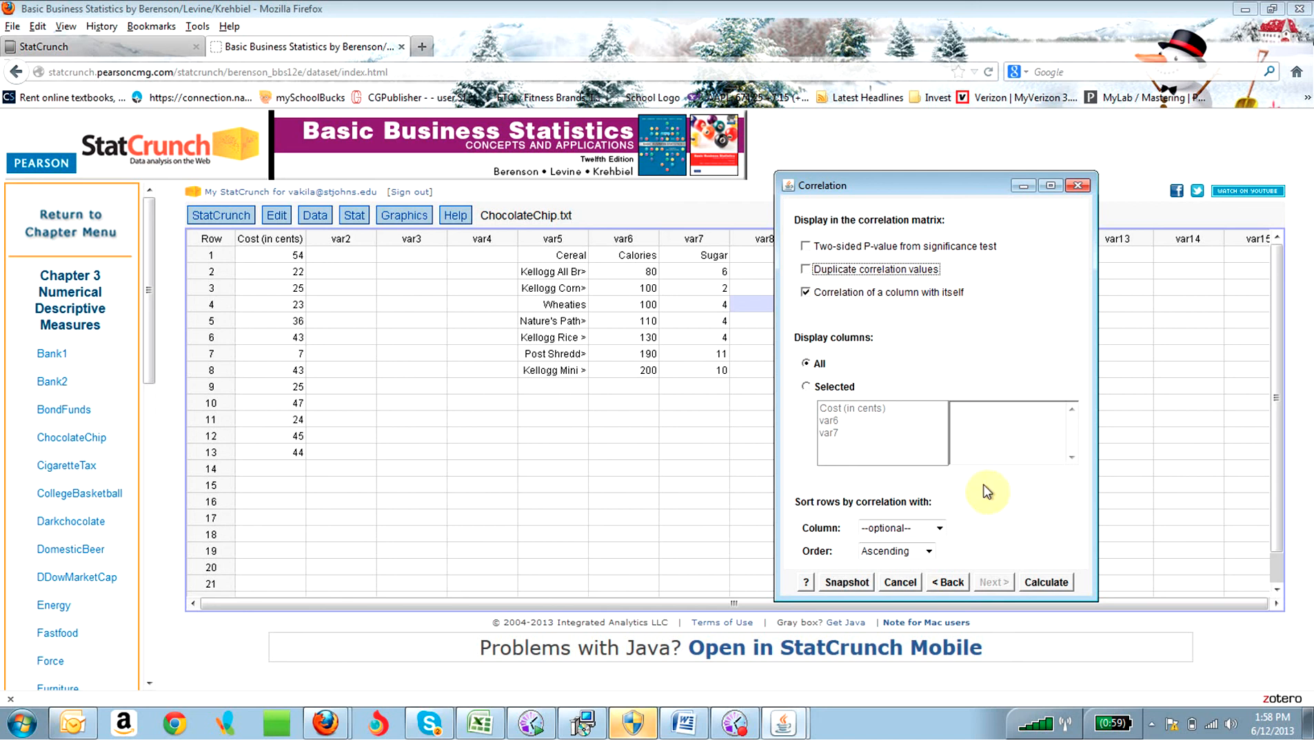
Calculate the correlation between var6 and var7, view the result window enlarged, restore its size, and copy the result.
click(1034, 584)
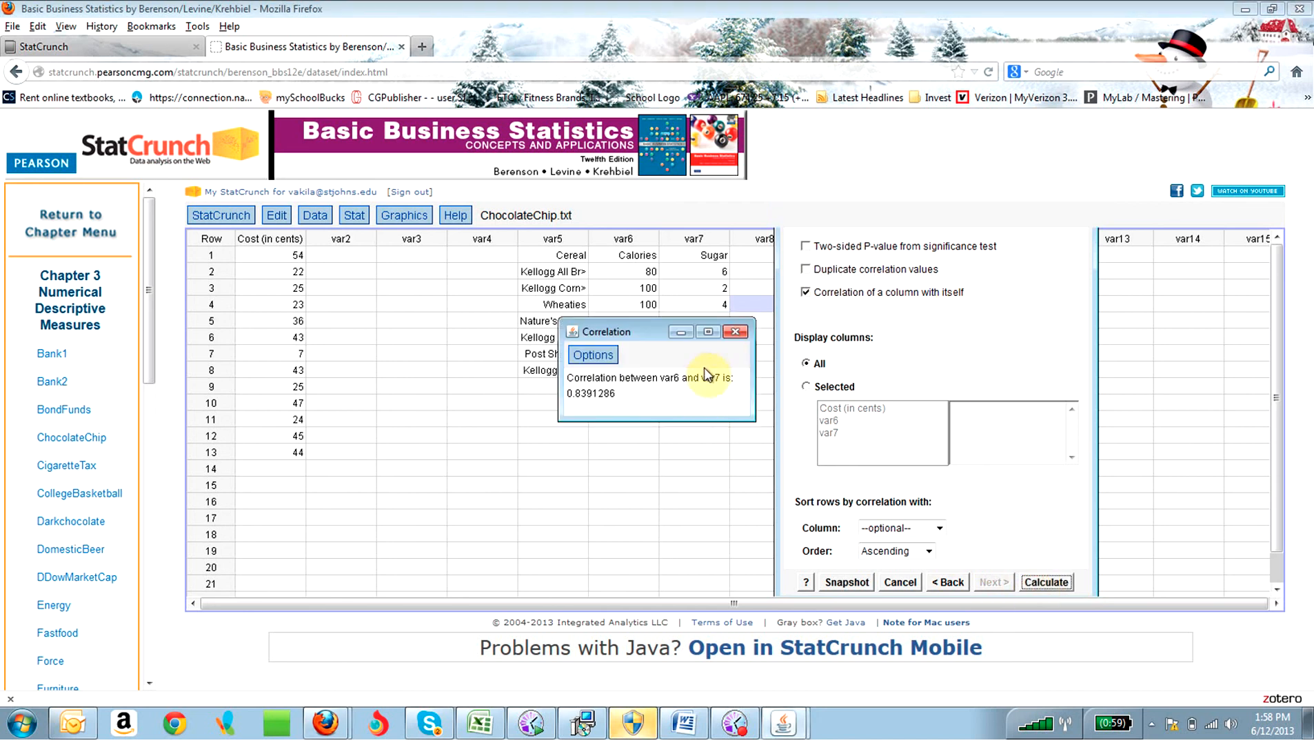
click(710, 331)
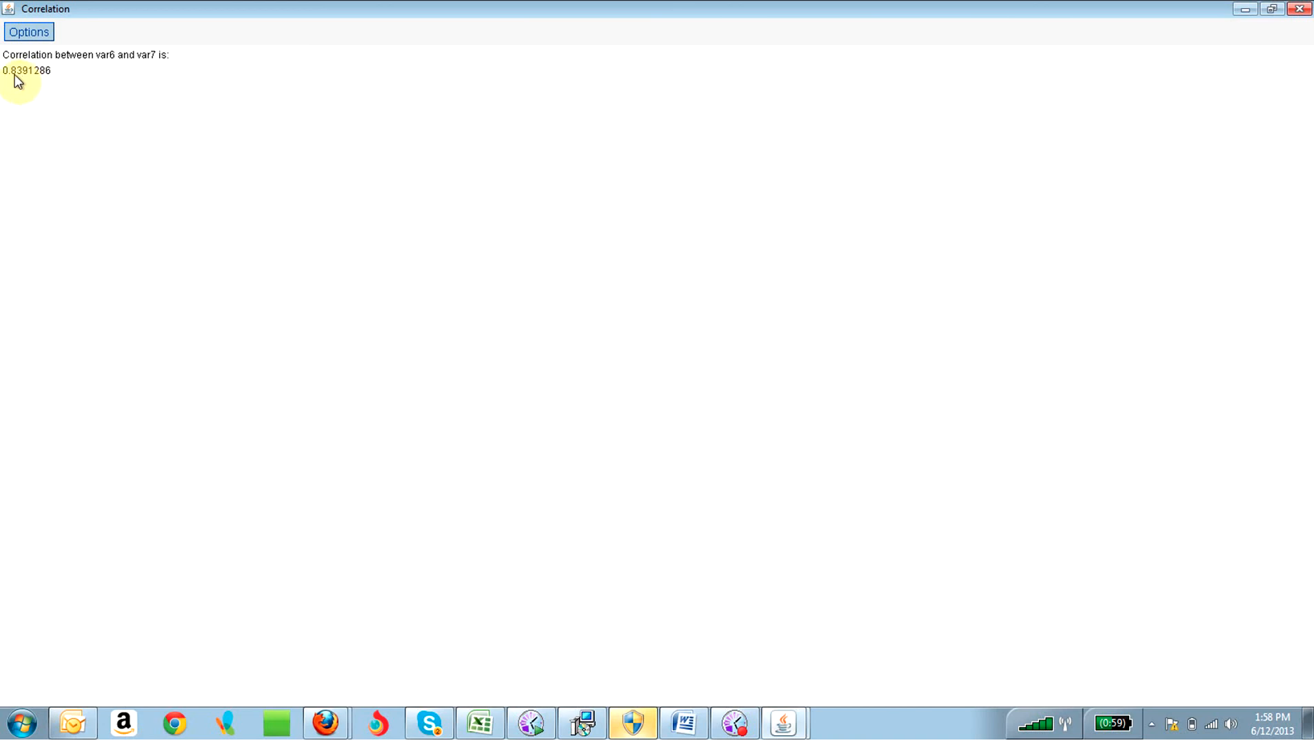
click(1267, 19)
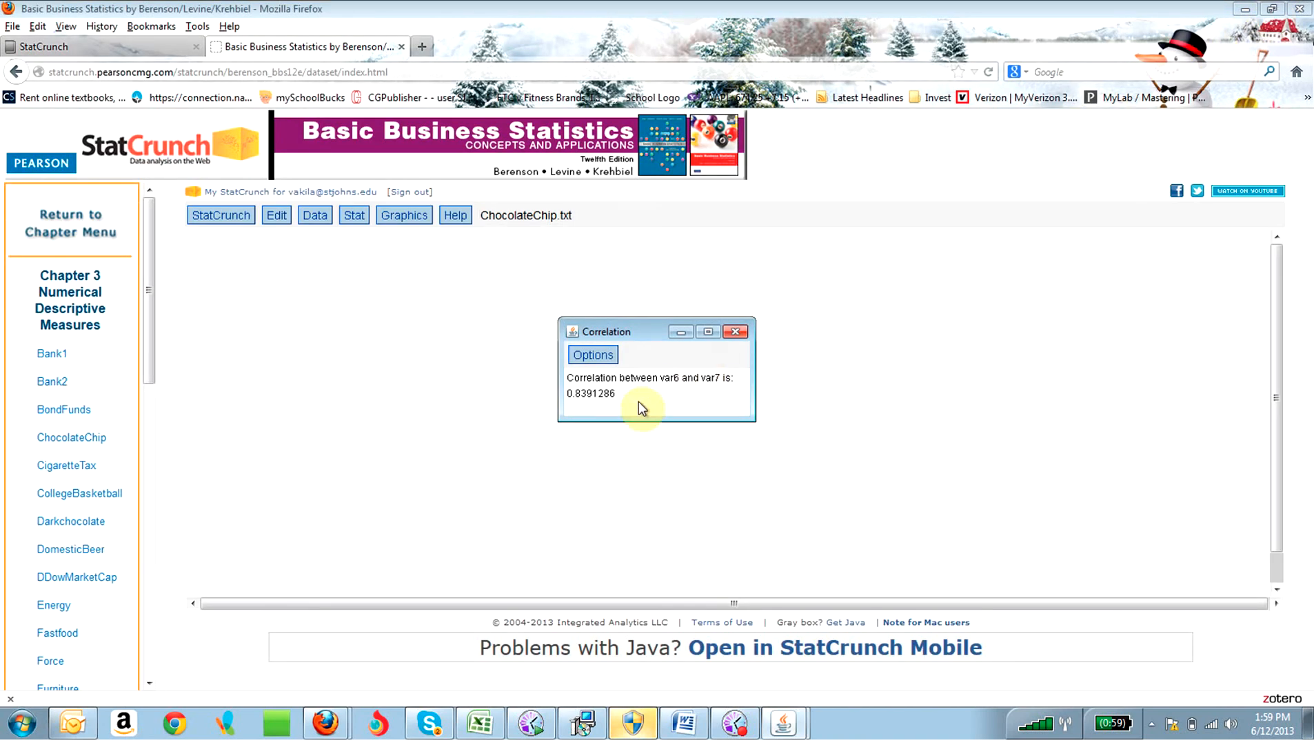
click(591, 362)
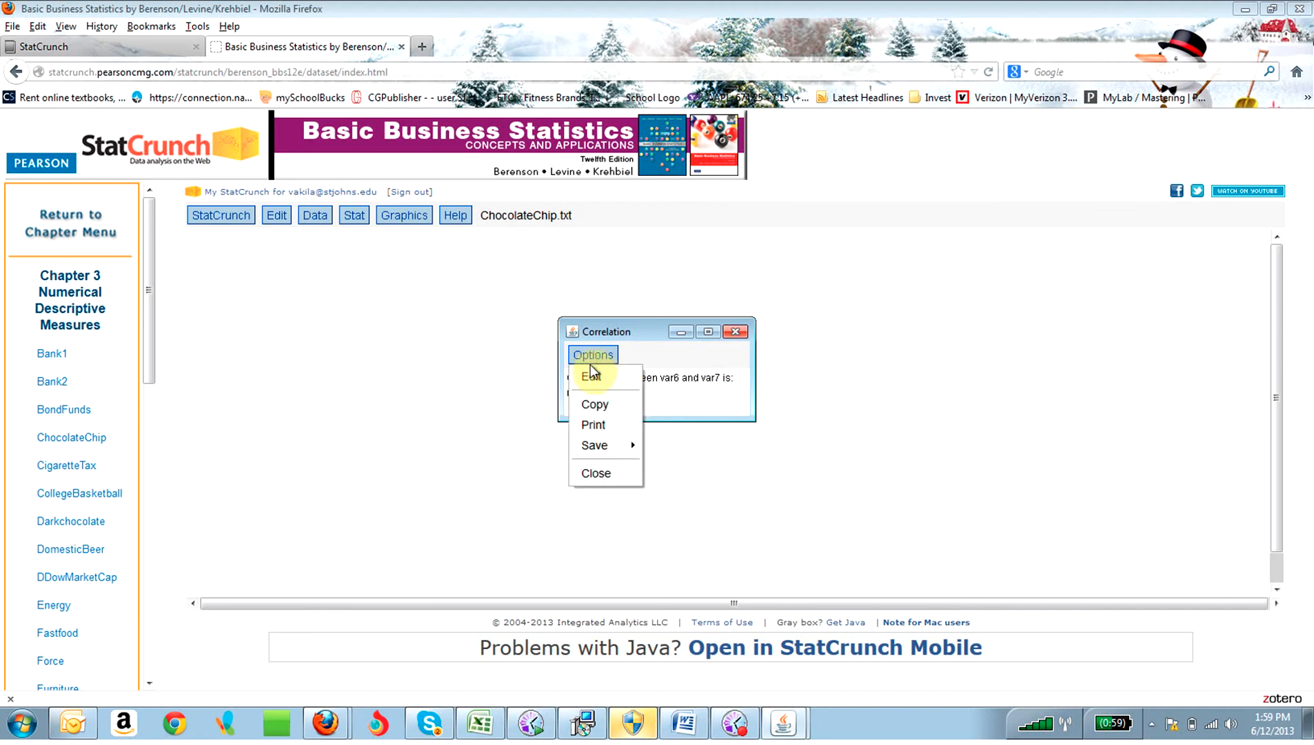
click(596, 404)
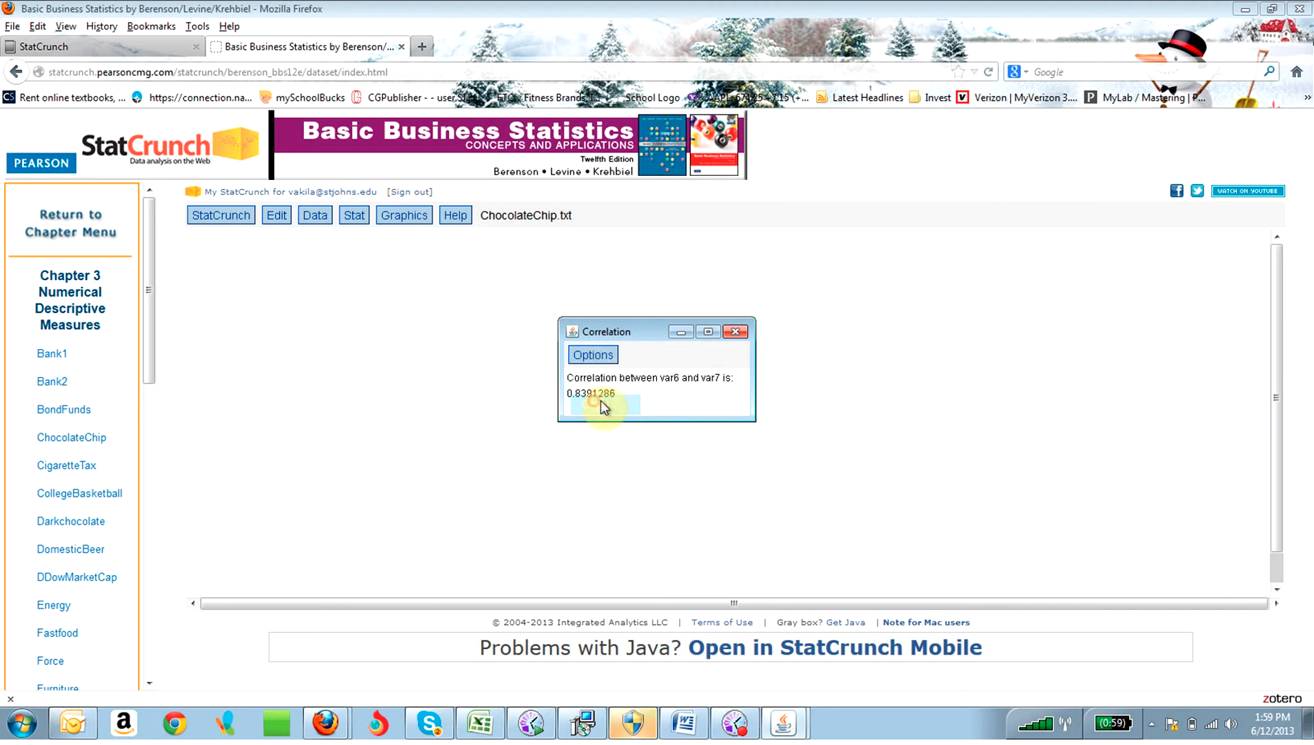
Switch to the Word document, add blank lines below the summary statistics table, and paste the copied correlation result there.
click(672, 724)
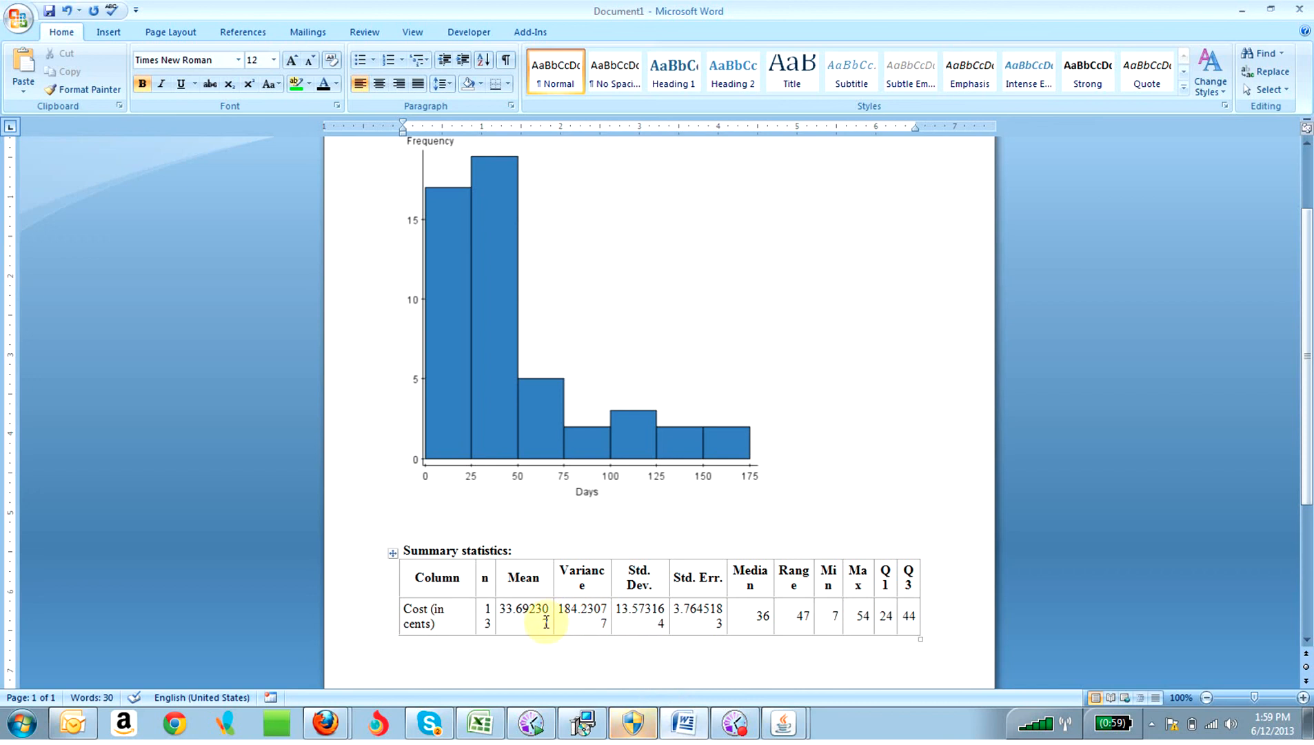
click(406, 658)
key(Return)
key(Return)
key(Return)
key(Return)
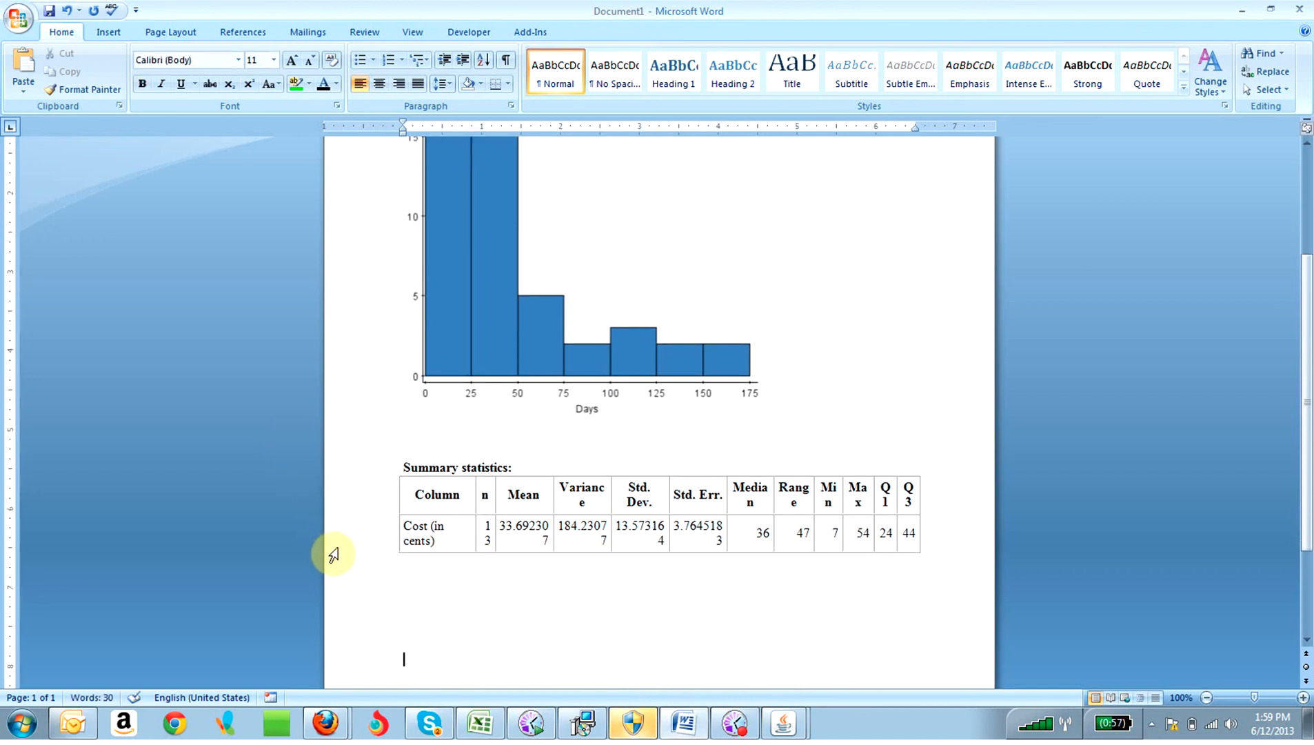
right_click(401, 623)
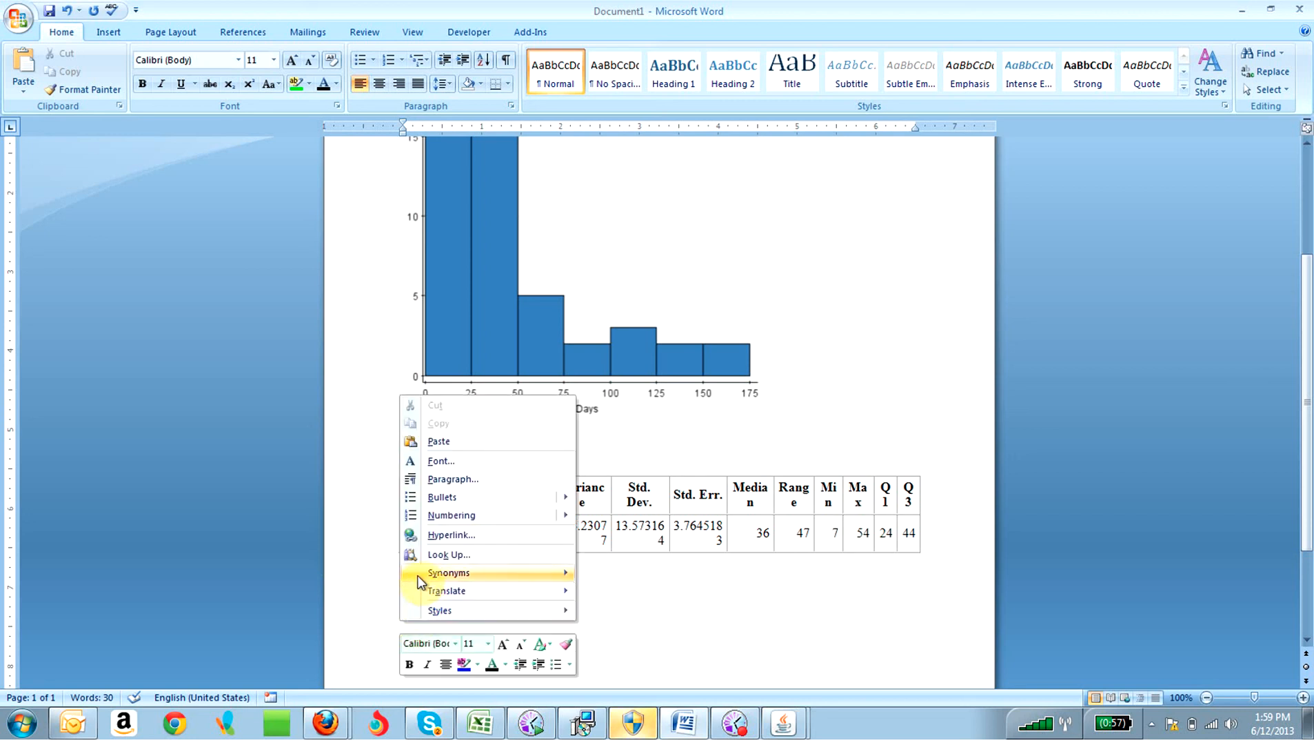
click(439, 441)
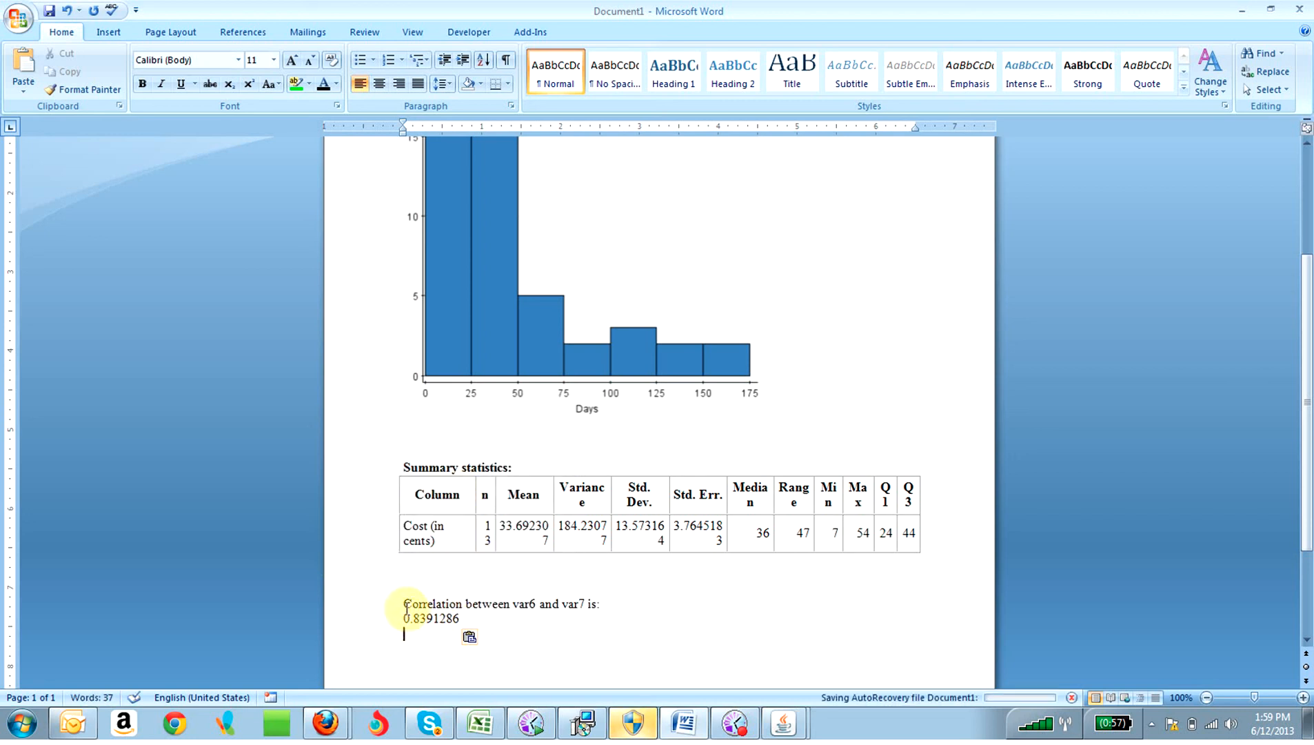
Set the font size of both lines of the pasted correlation text to 18.
drag(406, 609, 479, 624)
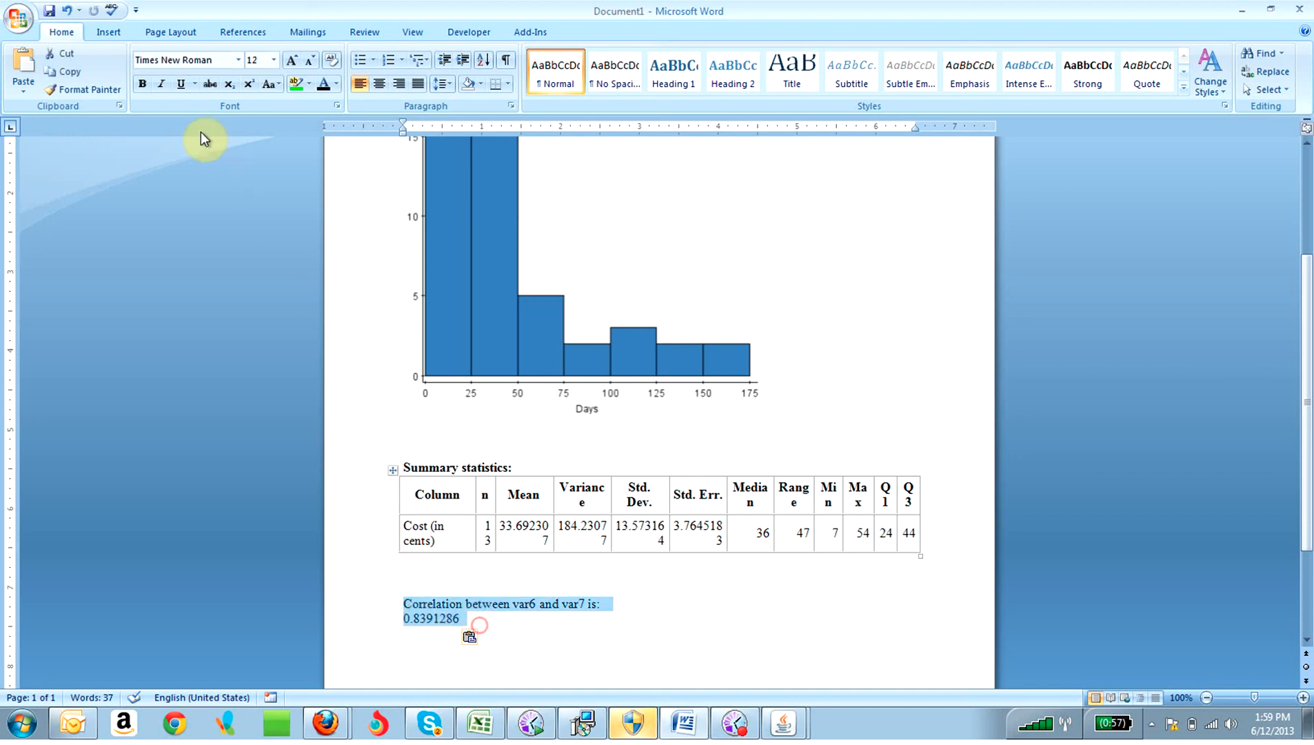
click(273, 59)
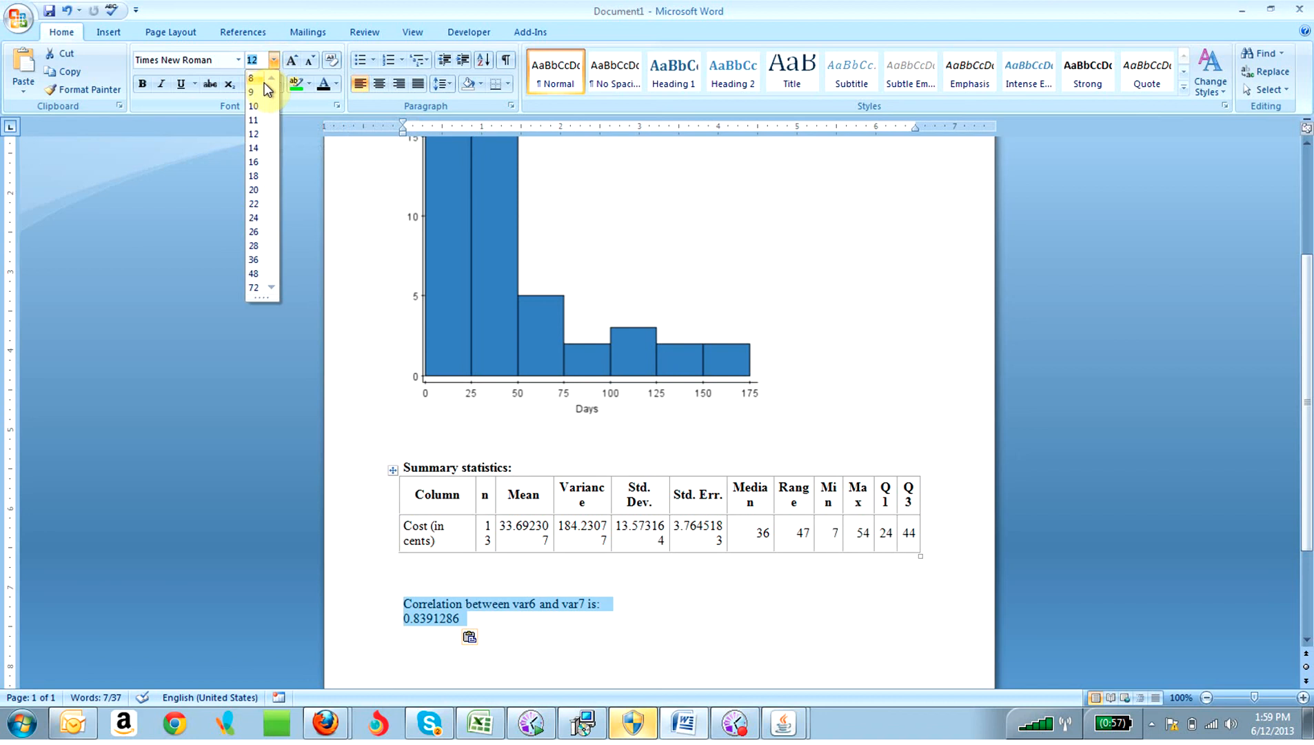
click(255, 176)
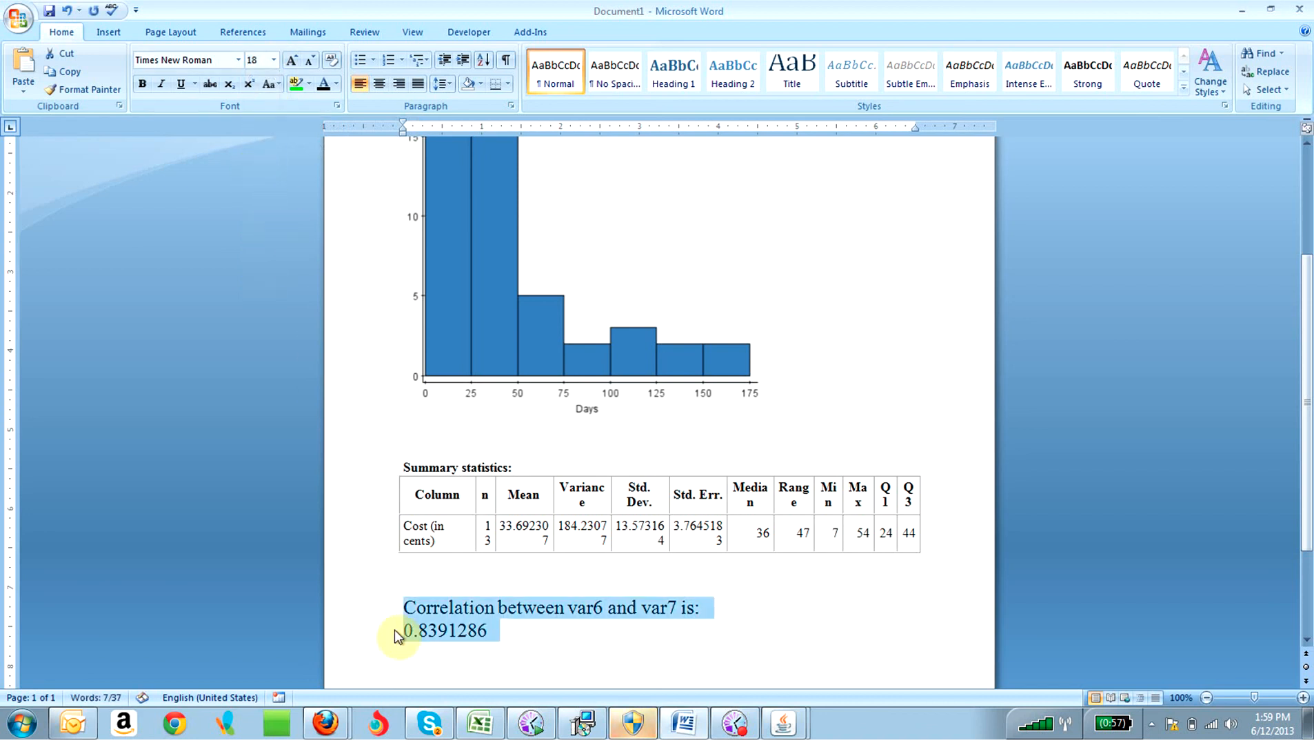
Add the rounded value "=.84" after the correlation coefficient at the end of its line.
click(496, 634)
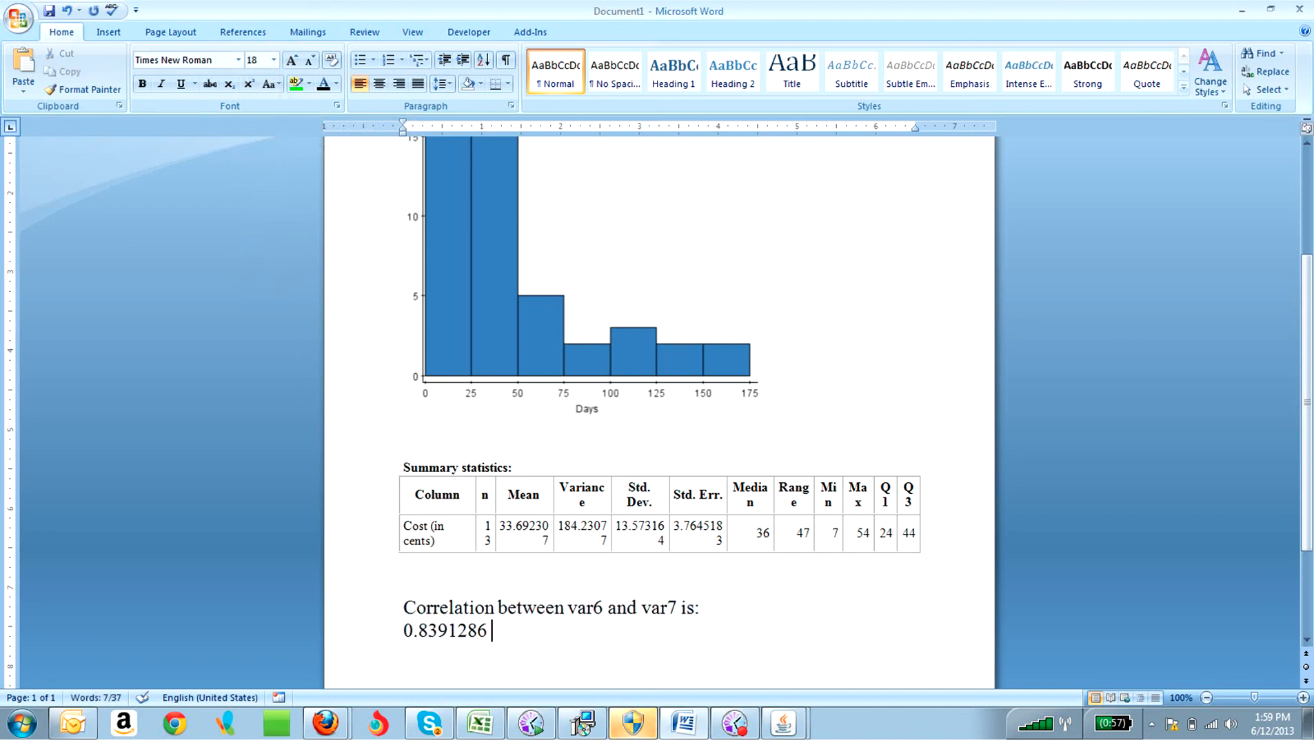
text(=.84)
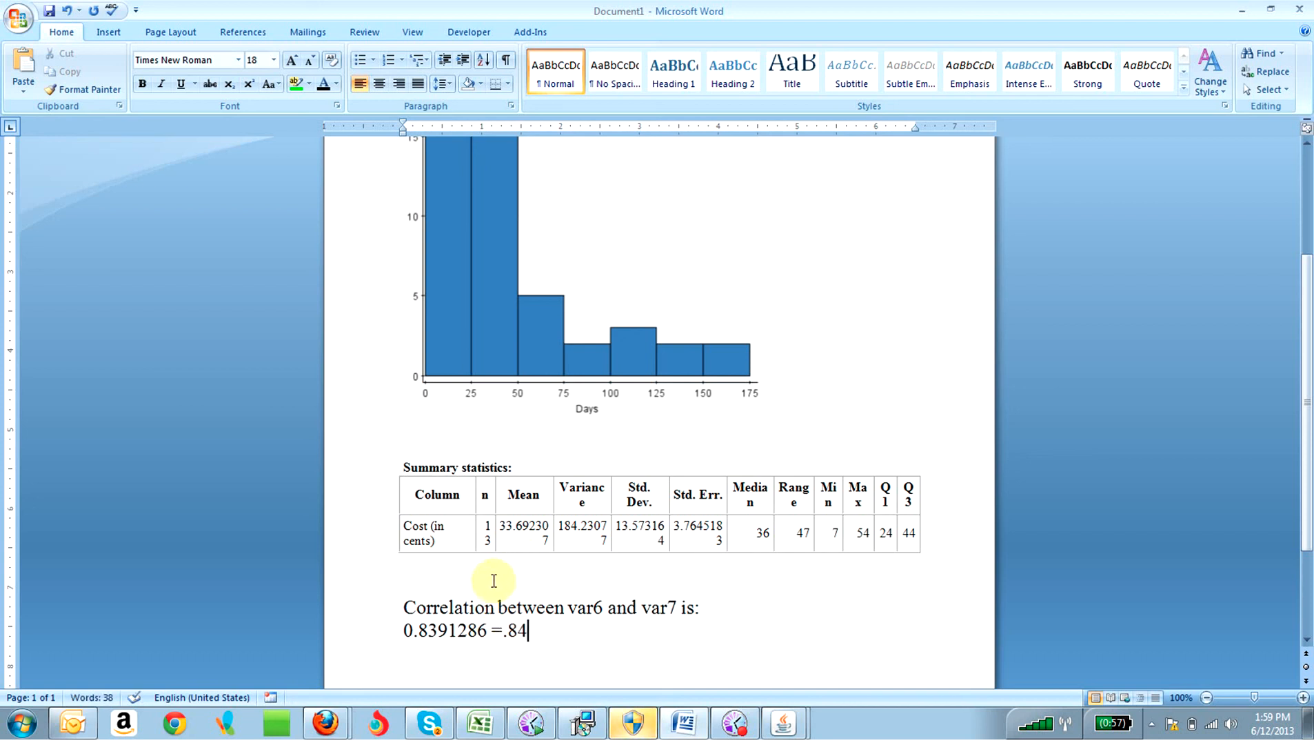
click(440, 587)
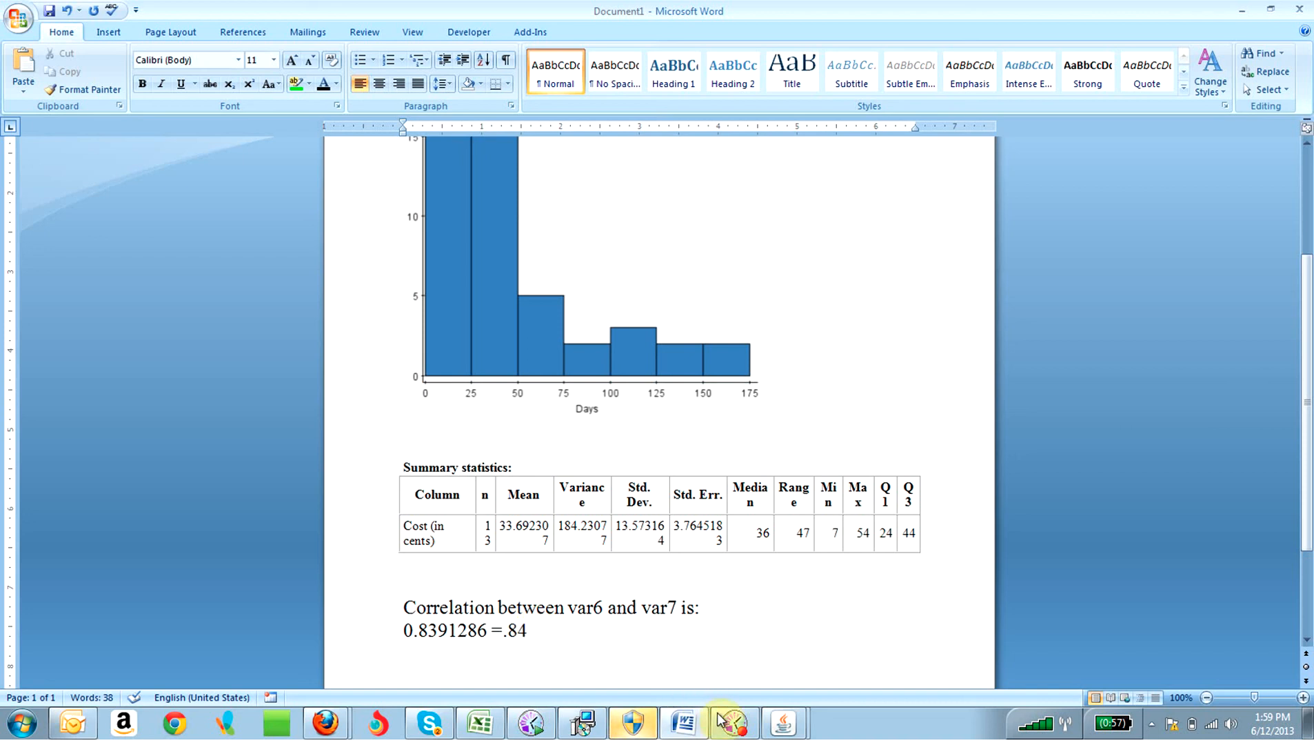
click(734, 723)
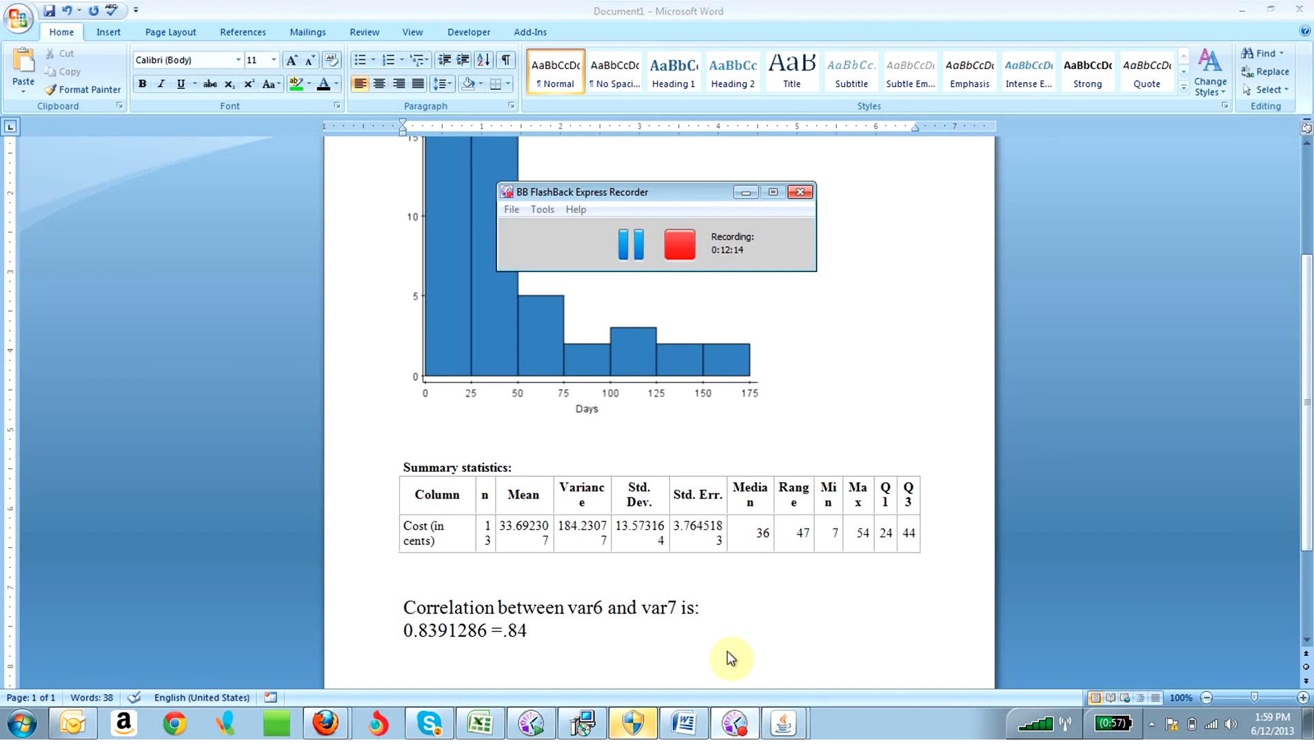